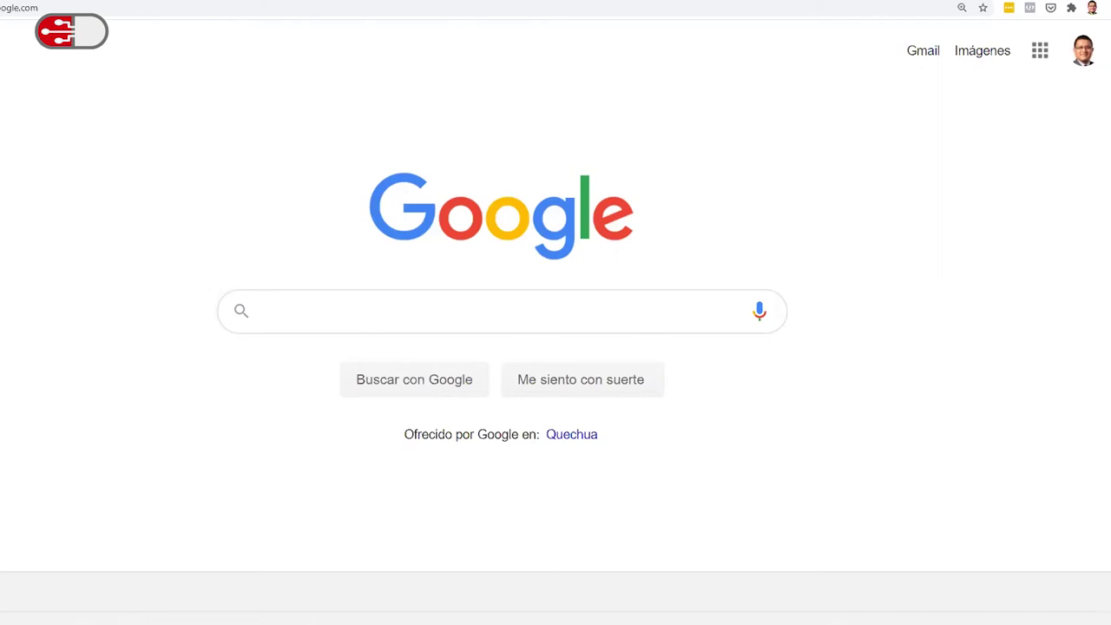
Open Google's advanced search and set the exact phrase to "educación virtual".
click(1059, 608)
click(967, 408)
click(367, 287)
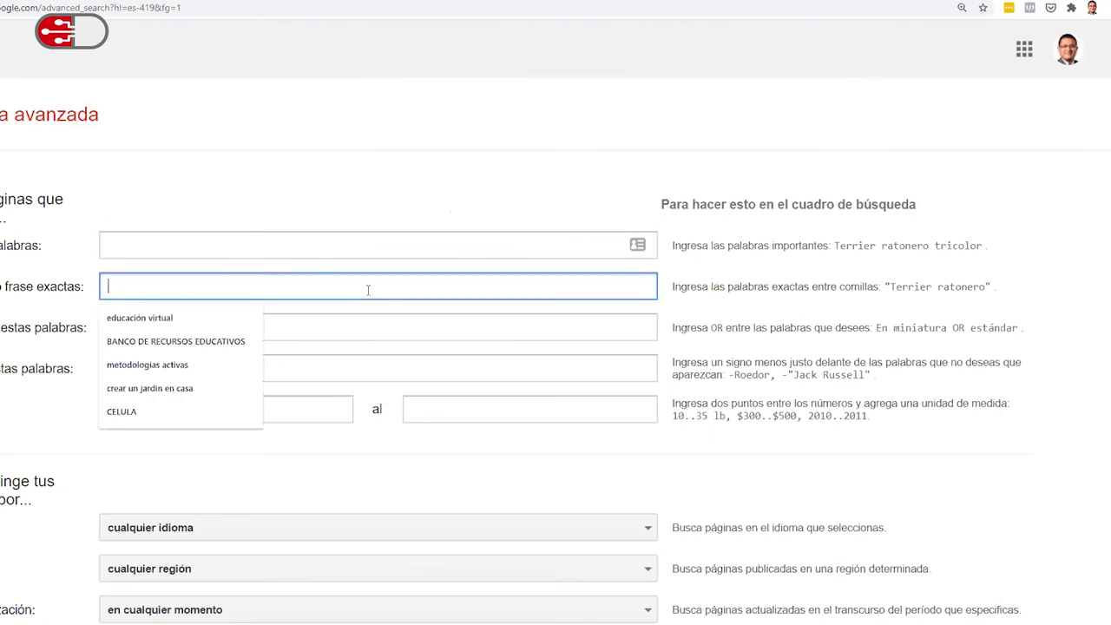
key(Down)
key(Down)
key(Up)
key(Return)
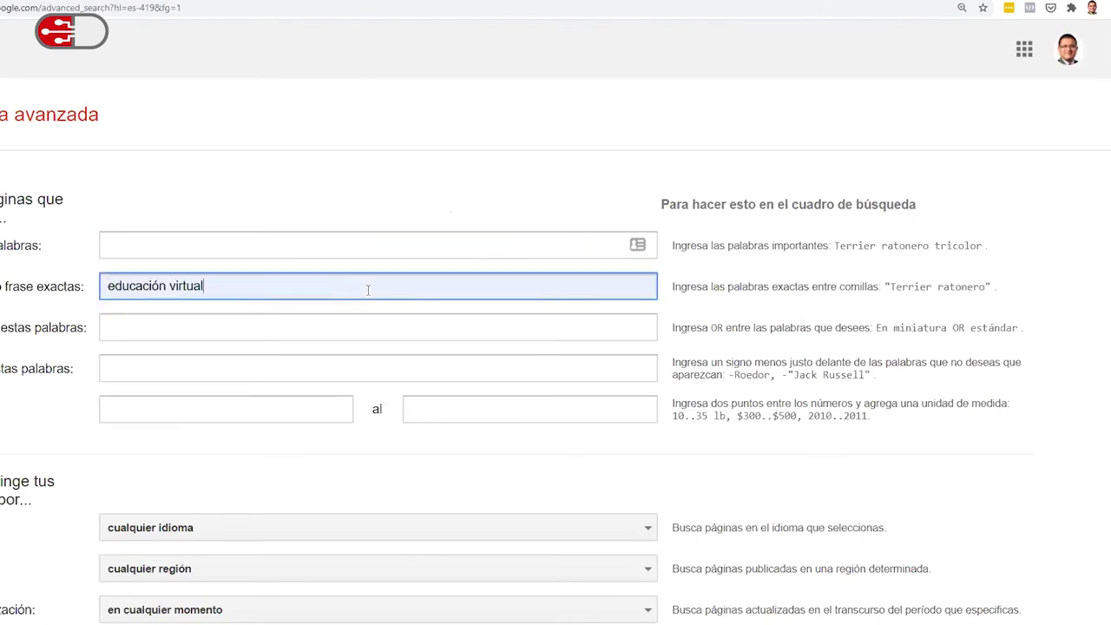
Restrict the results to the region Perú and to pages updated within "el último año".
scroll(252, 348, down, 3)
click(235, 326)
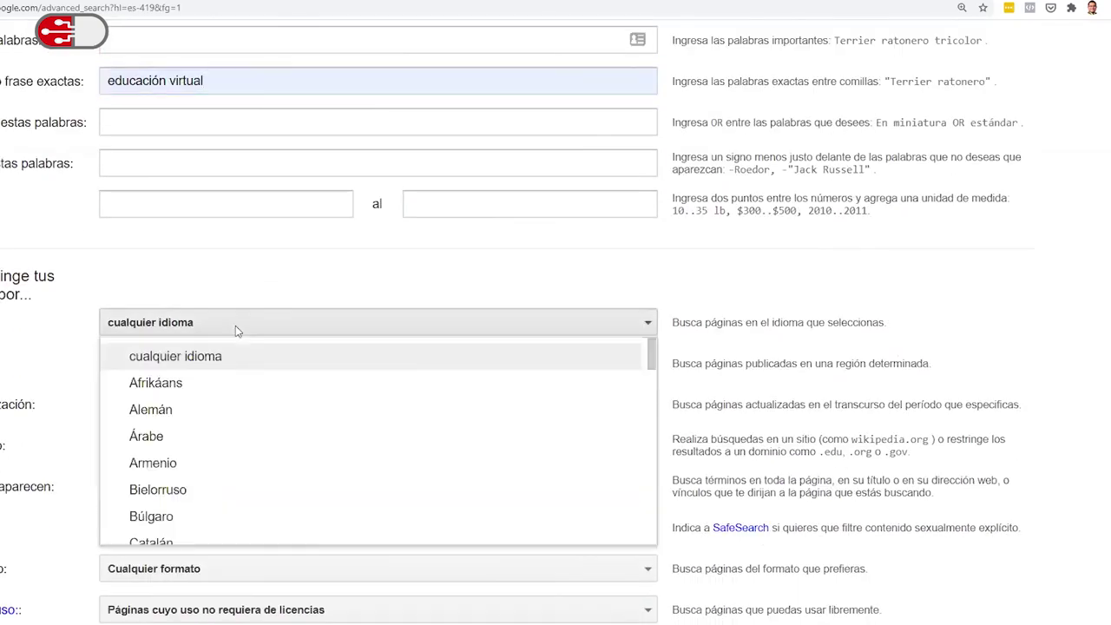
click(240, 278)
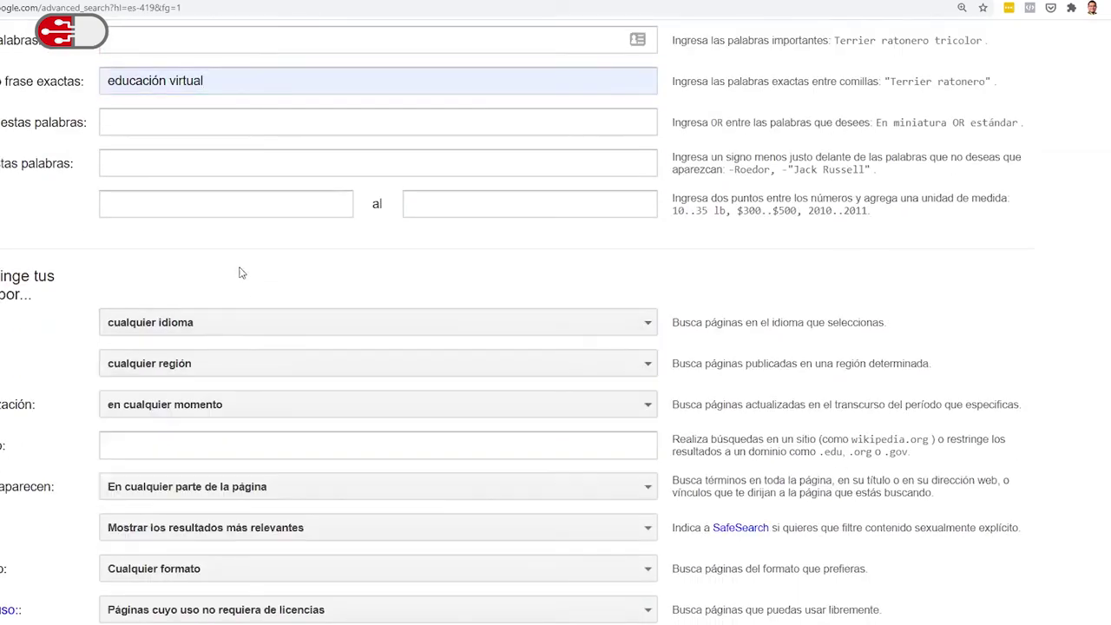
click(247, 375)
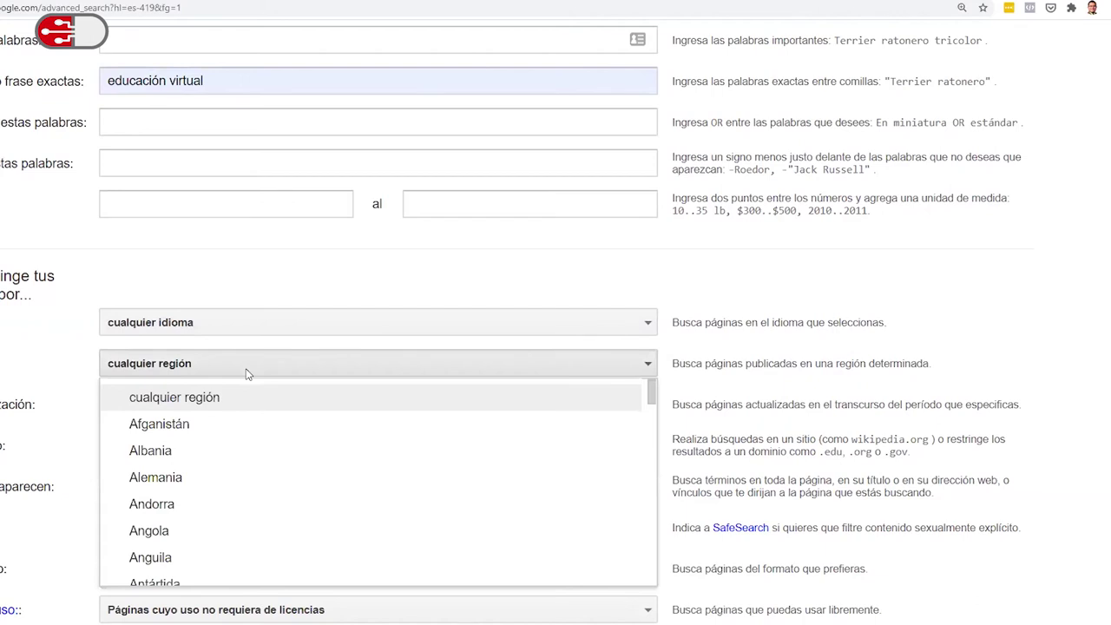
scroll(330, 498, down, 14)
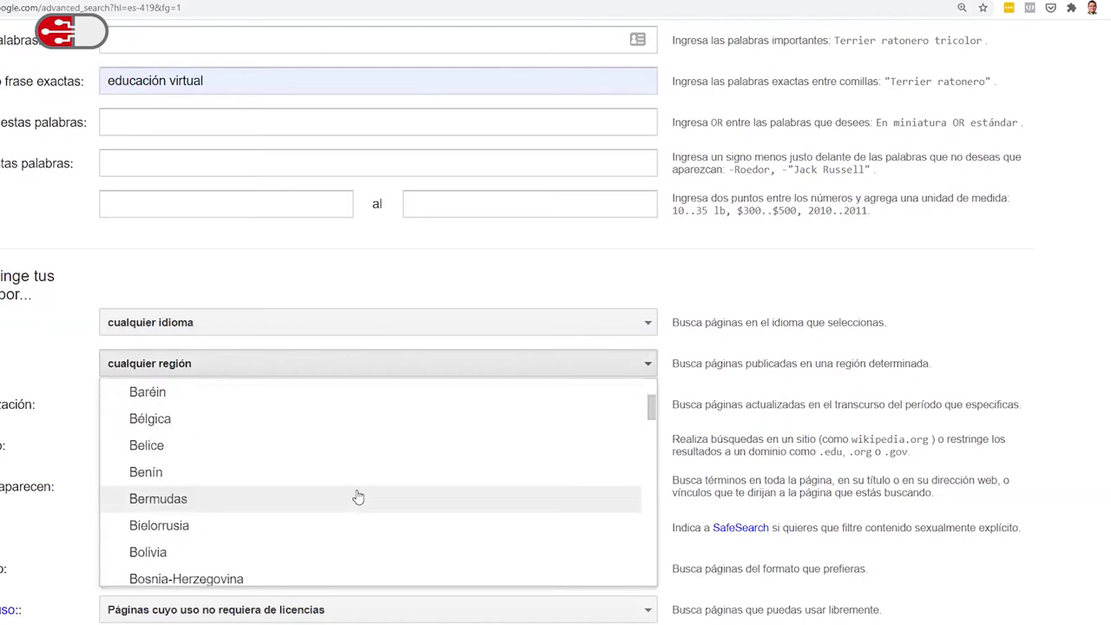
scroll(293, 510, down, 20)
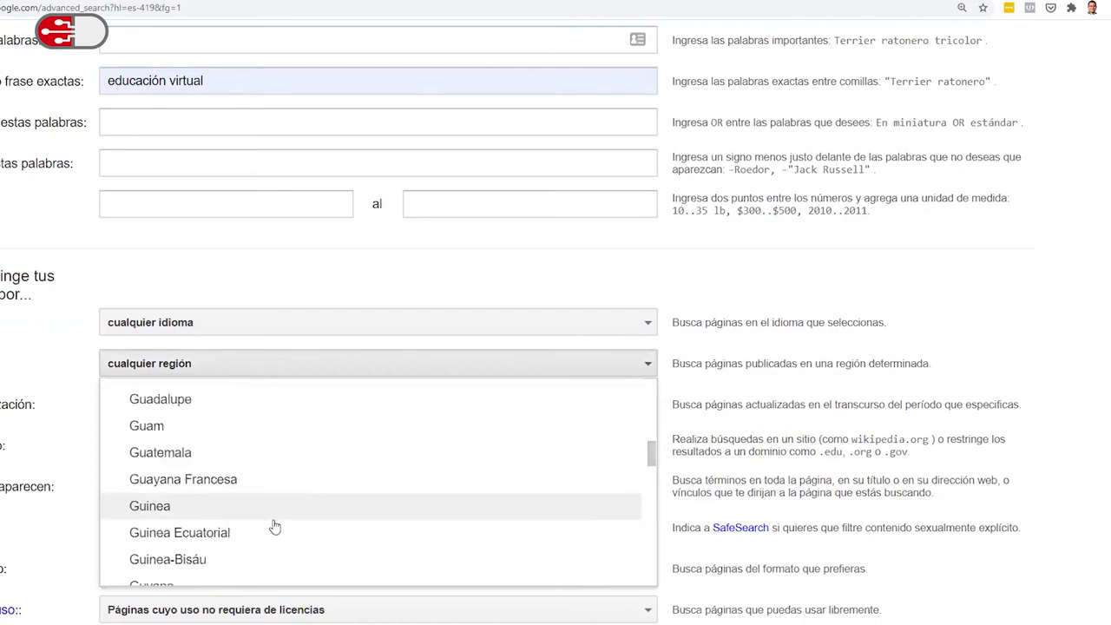
scroll(260, 531, down, 12)
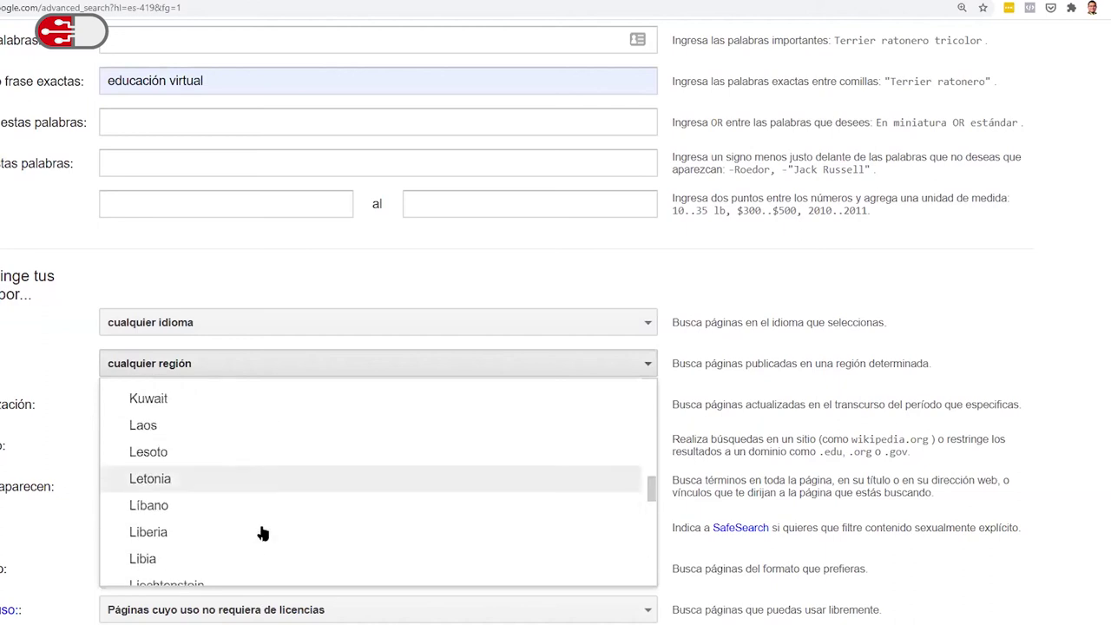
scroll(243, 535, down, 12)
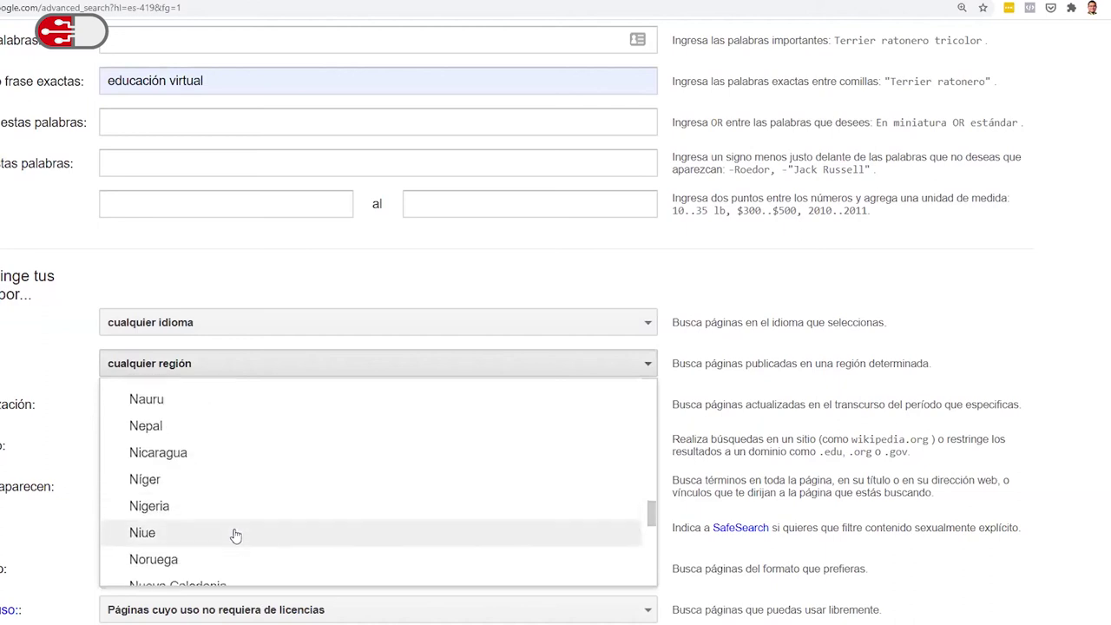
scroll(230, 533, up, 2)
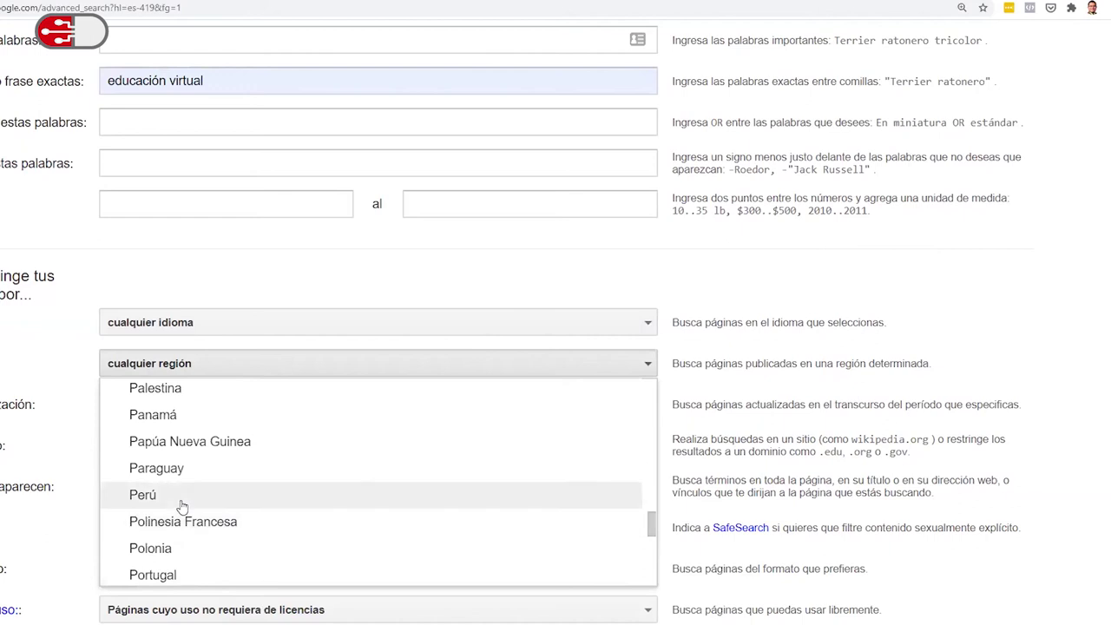
click(178, 425)
click(153, 415)
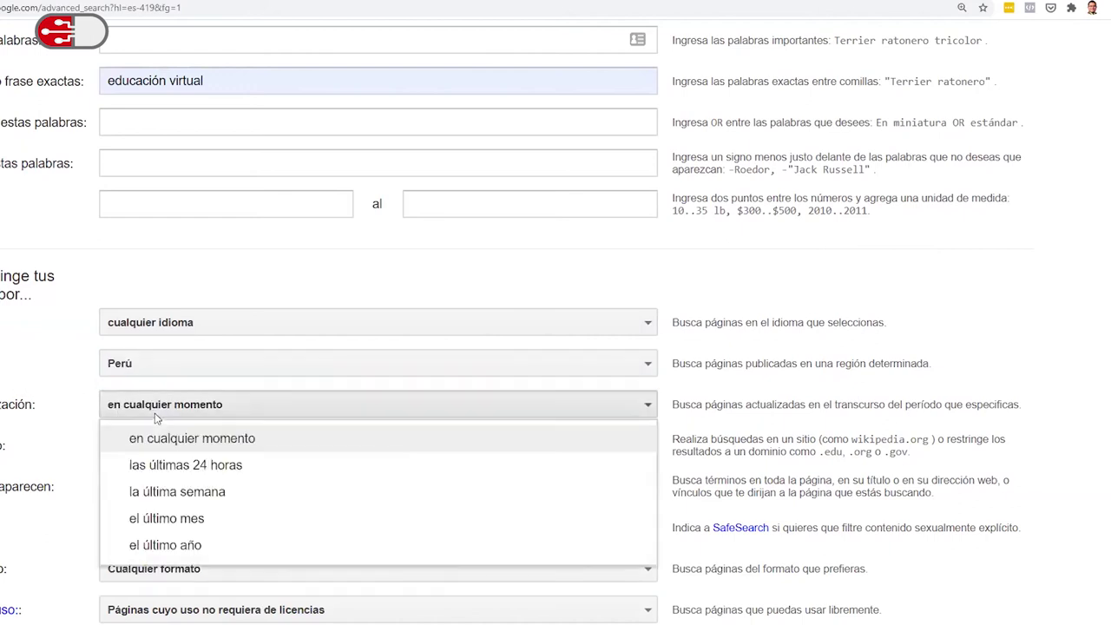
click(202, 545)
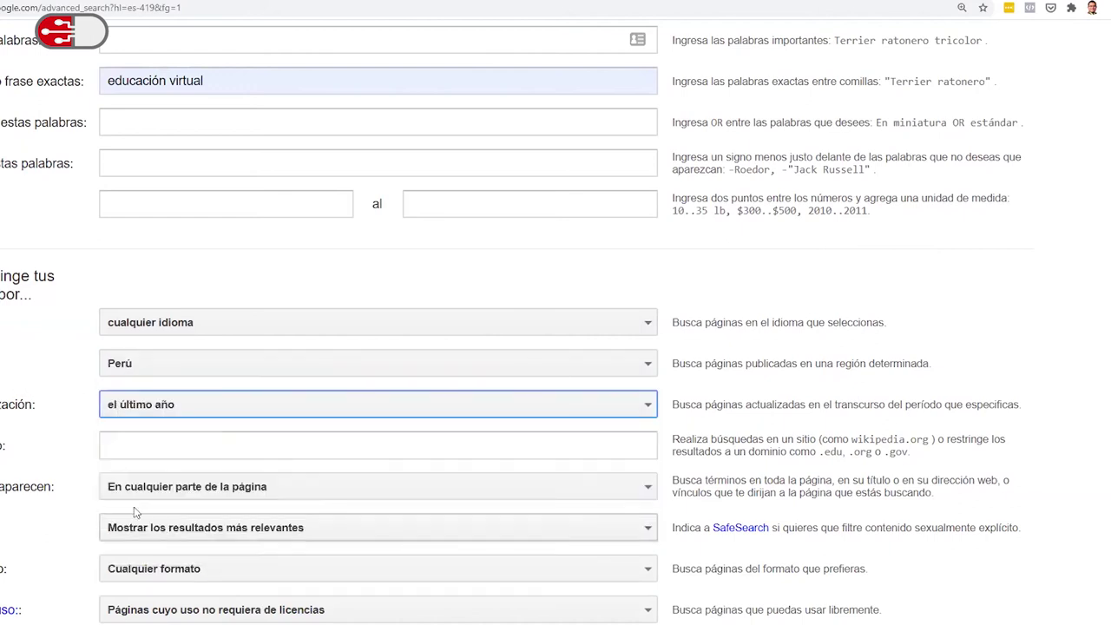
Check the available file formats, keep "Cualquier formato", and run the advanced search.
scroll(382, 497, down, 4)
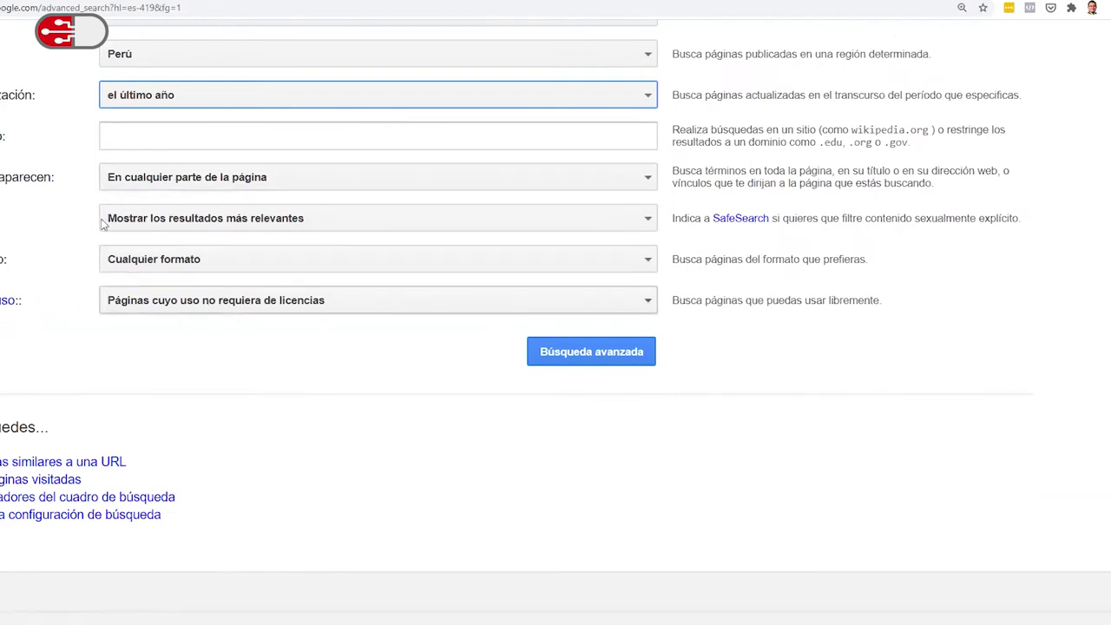
scroll(137, 273, up, 1)
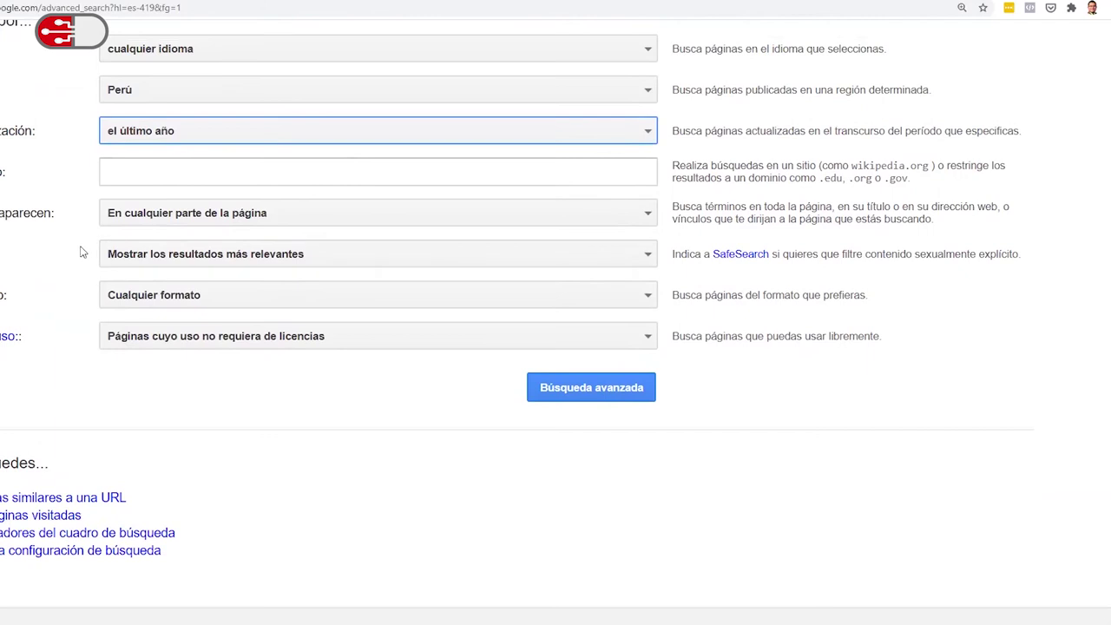
scroll(170, 261, up, 2)
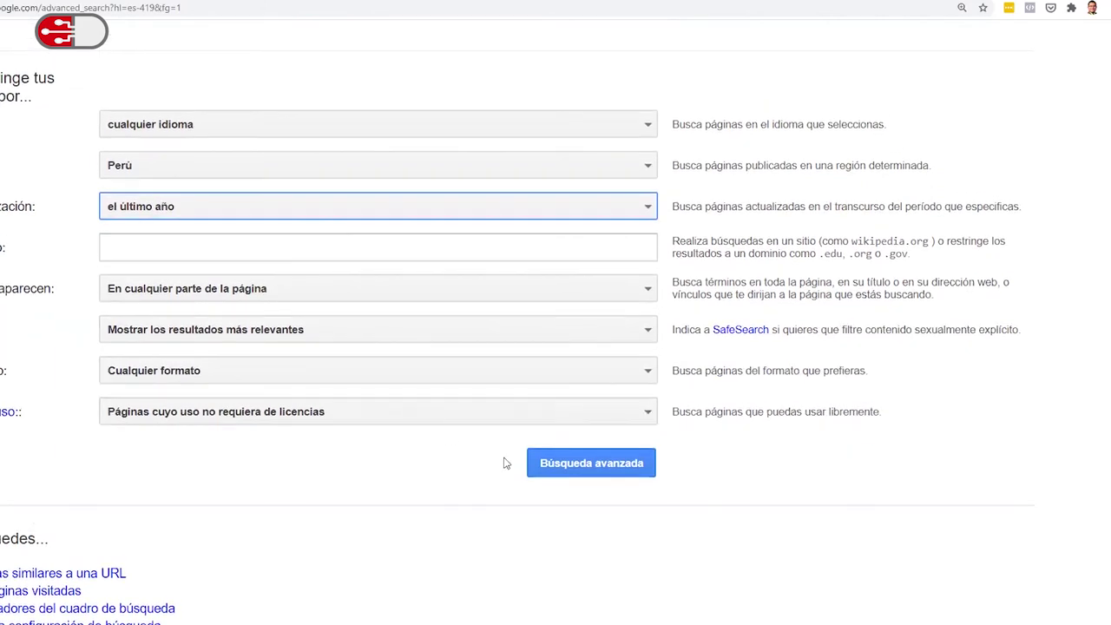
click(176, 380)
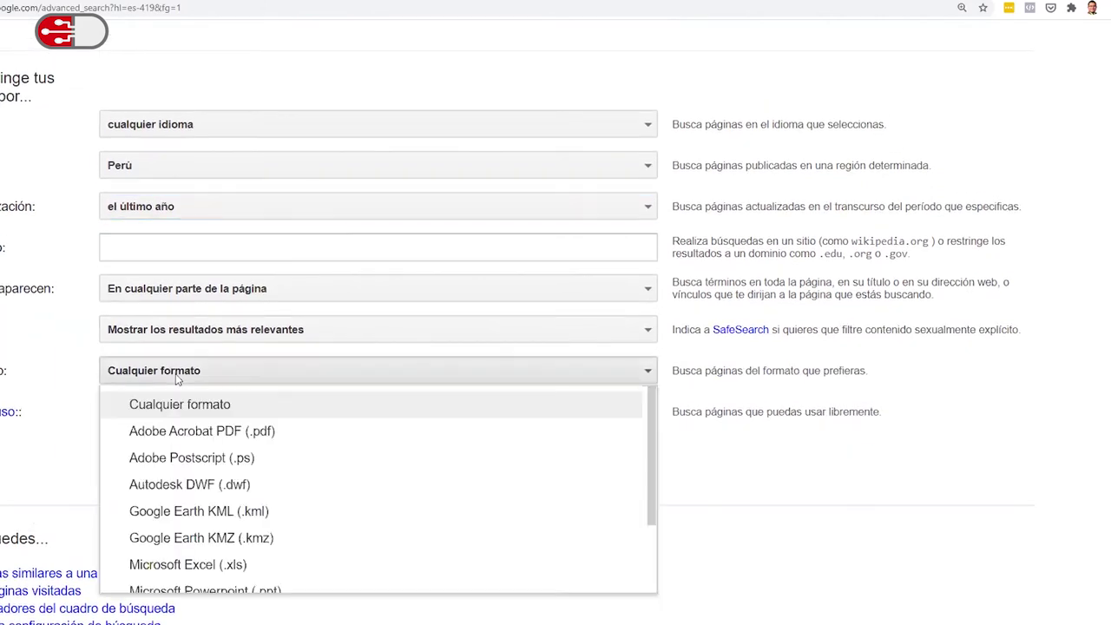
click(69, 426)
click(590, 462)
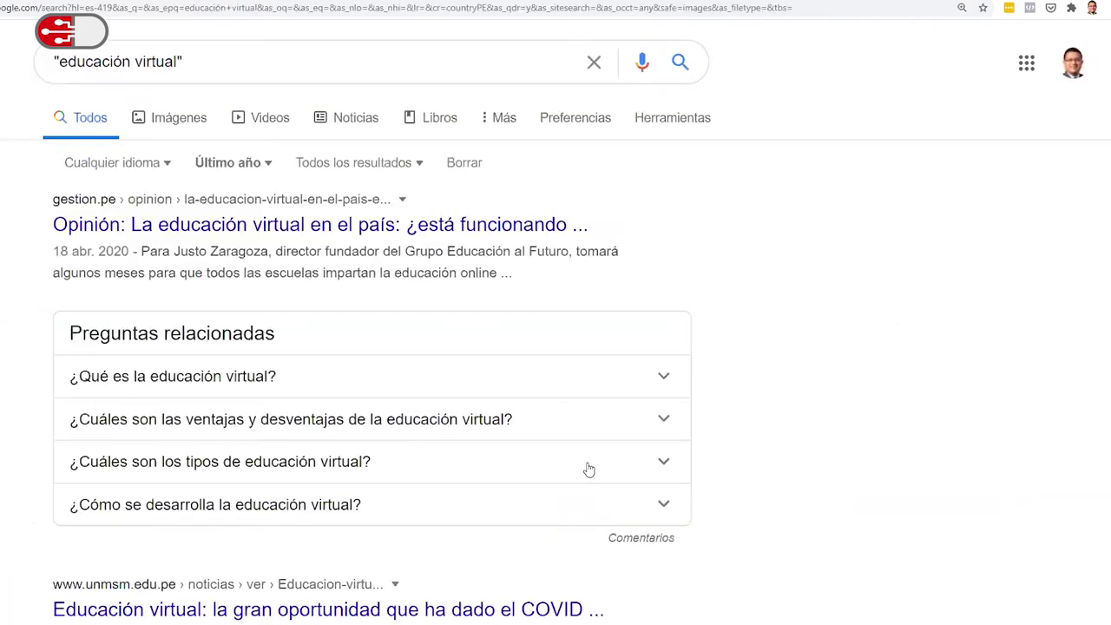
Reveal the number of results for the "educación virtual" search, highlight it, and bring back the search filters.
click(651, 126)
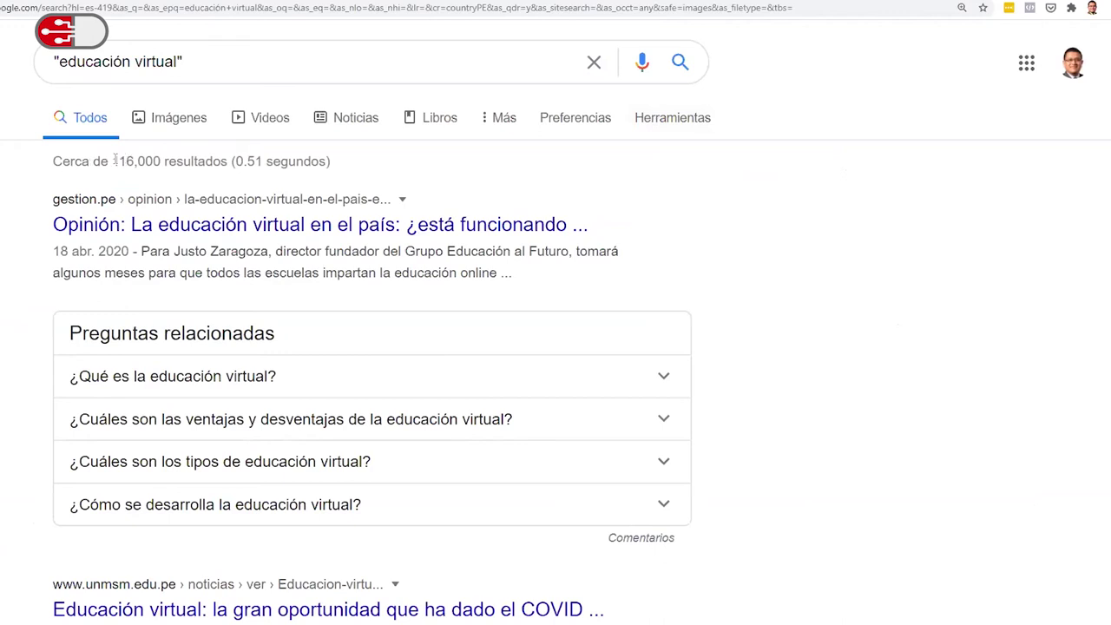
drag(113, 162, 136, 161)
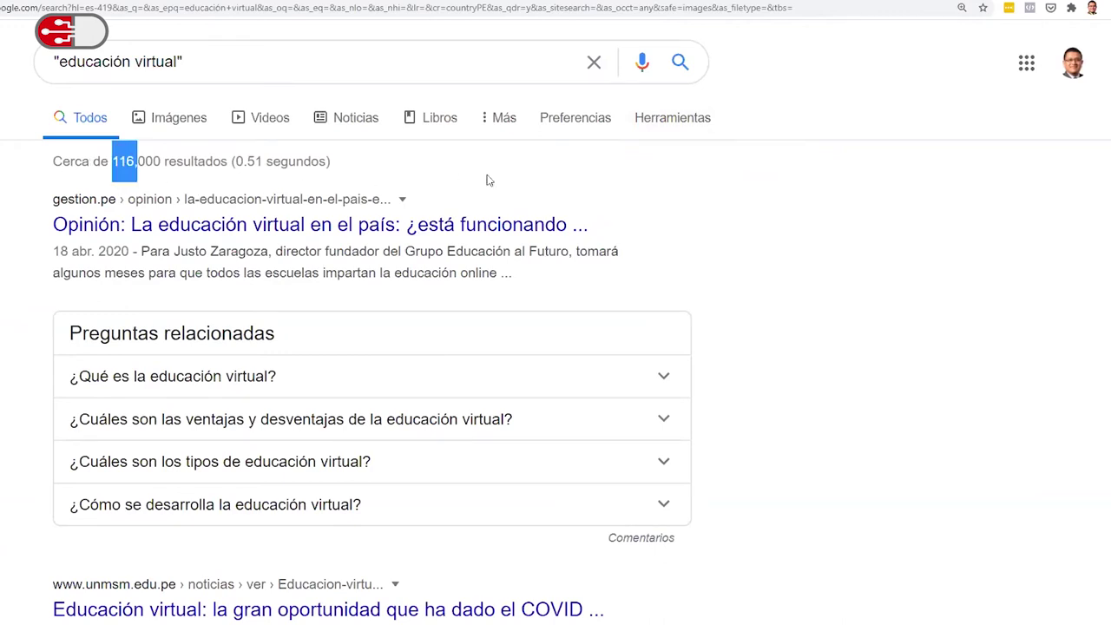
click(655, 126)
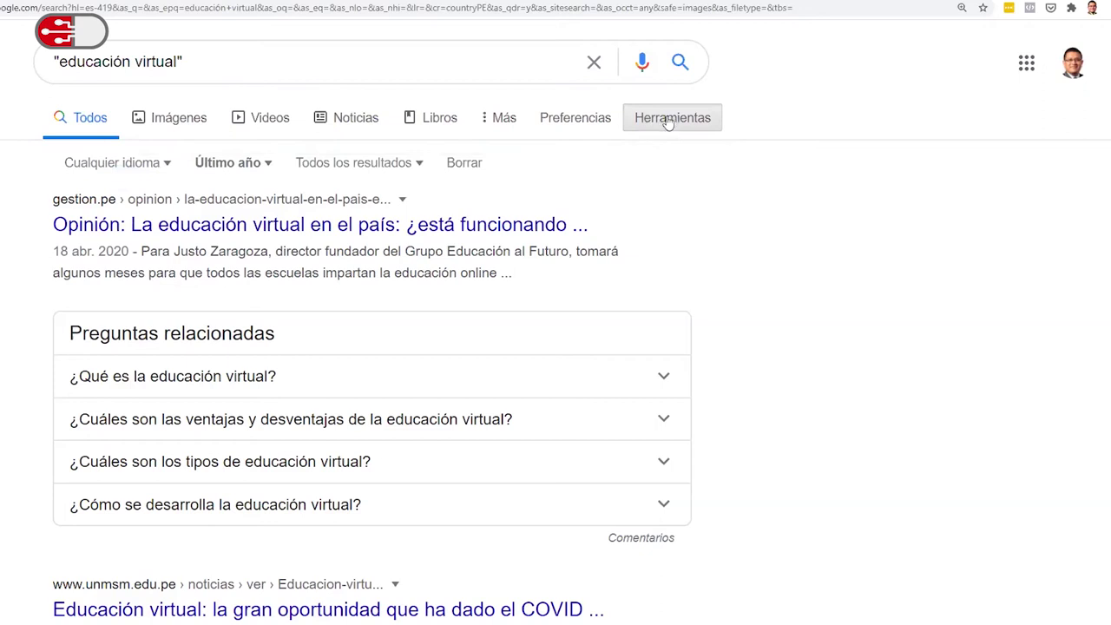
Rerun the advanced search limited to Adobe Acrobat PDF (.pdf) files and reveal the number of results.
click(571, 123)
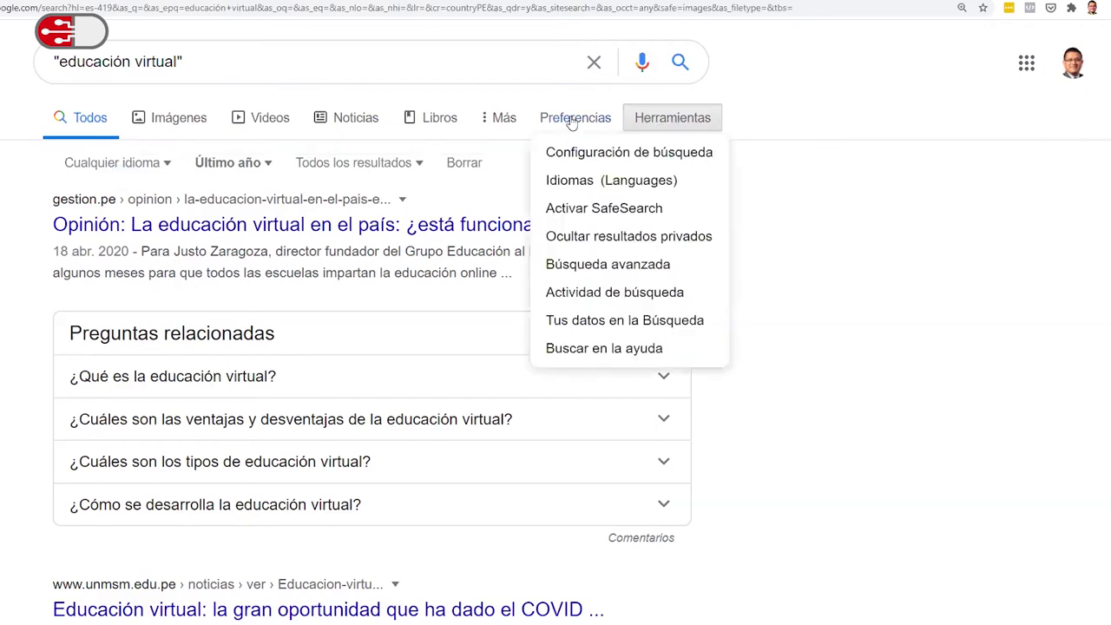
click(608, 264)
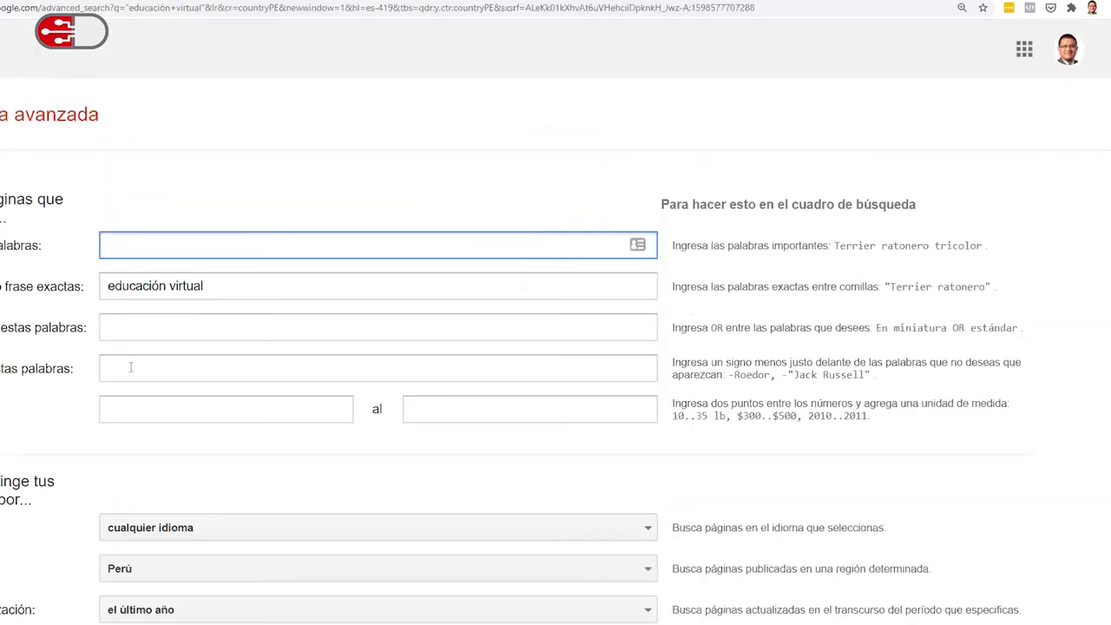
scroll(131, 338, down, 4)
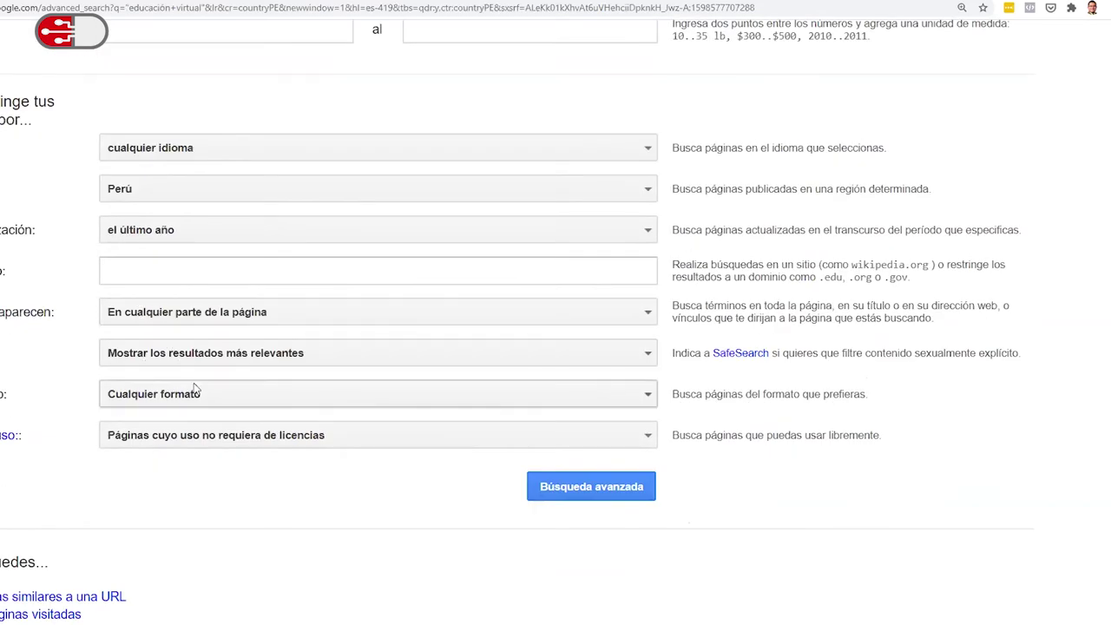
scroll(182, 390, down, 1)
click(176, 326)
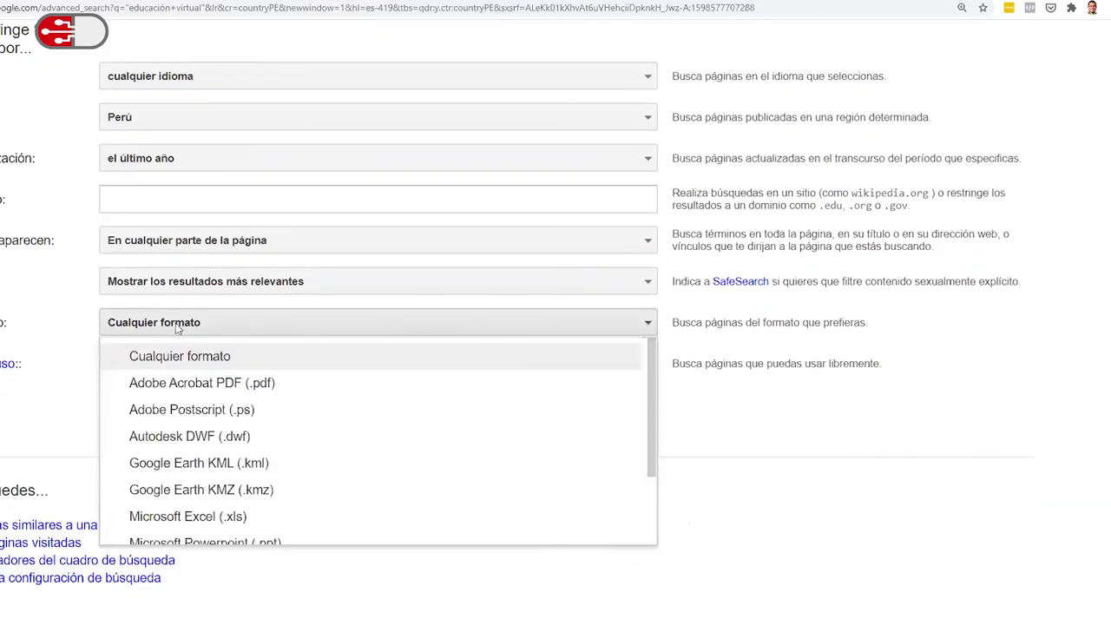
click(185, 380)
click(598, 417)
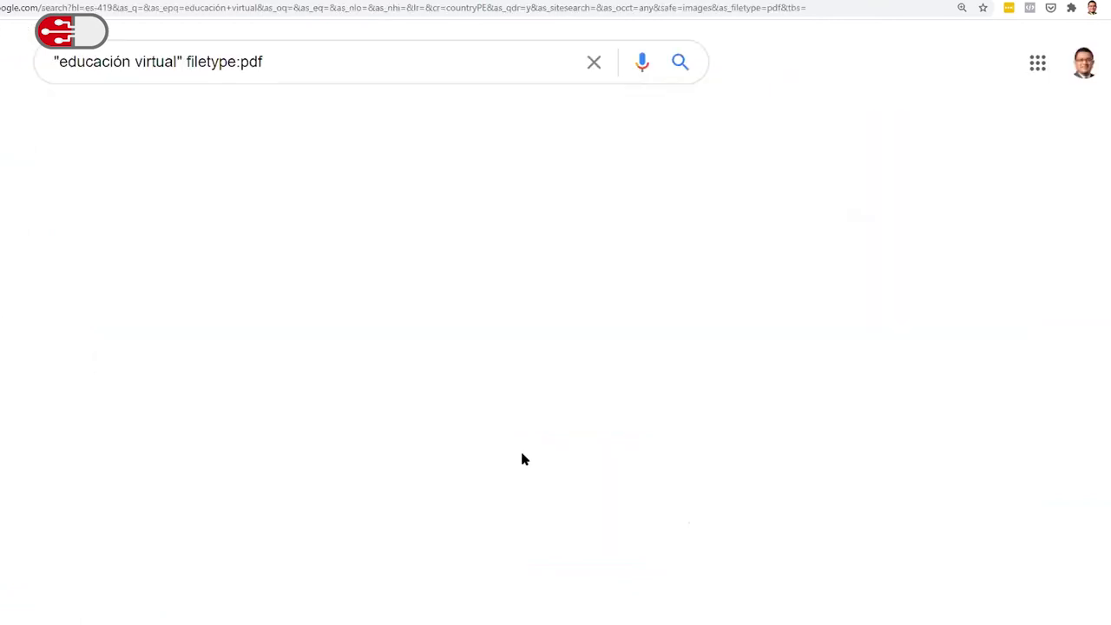
click(674, 121)
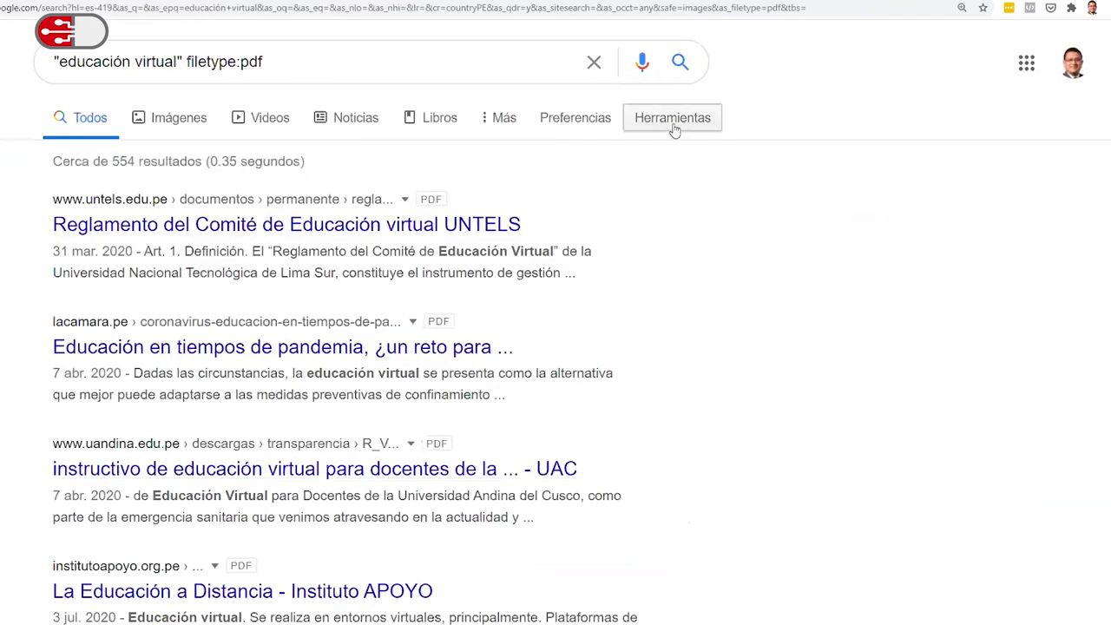
drag(112, 161, 134, 162)
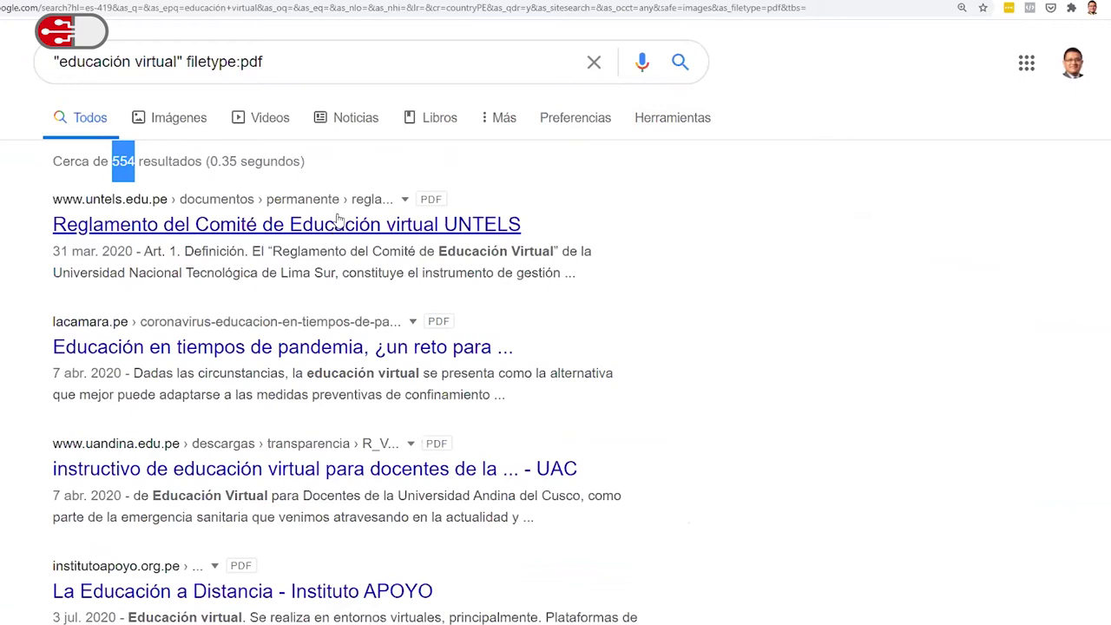
Replace the query with "banco de recursos educativos" in quotation marks followed by matematica, and run the search.
drag(327, 61, 15, 76)
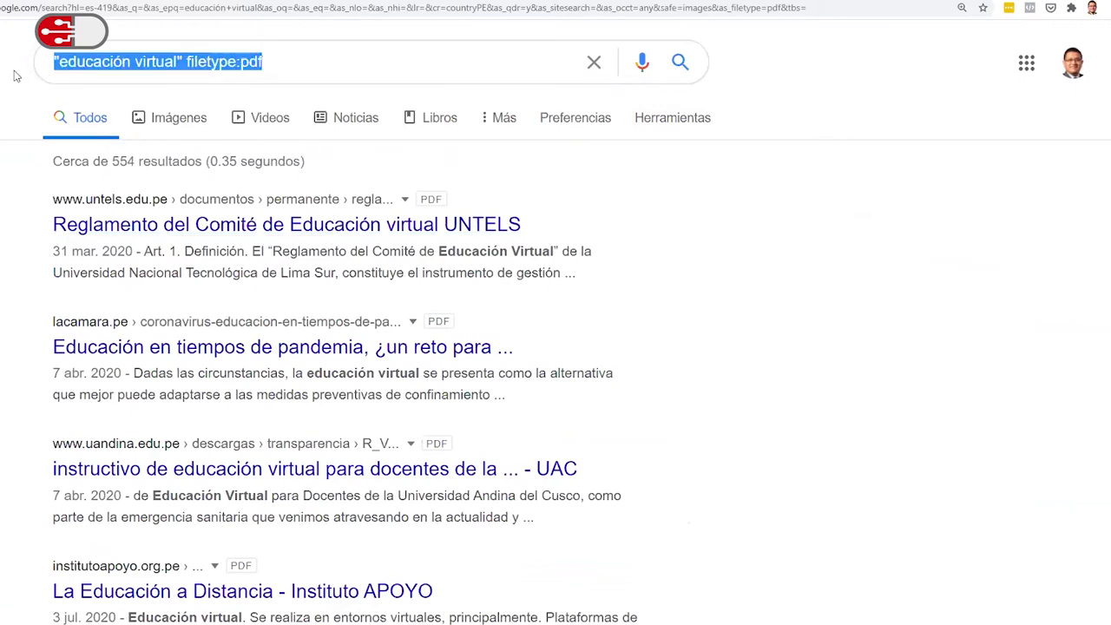
text(")
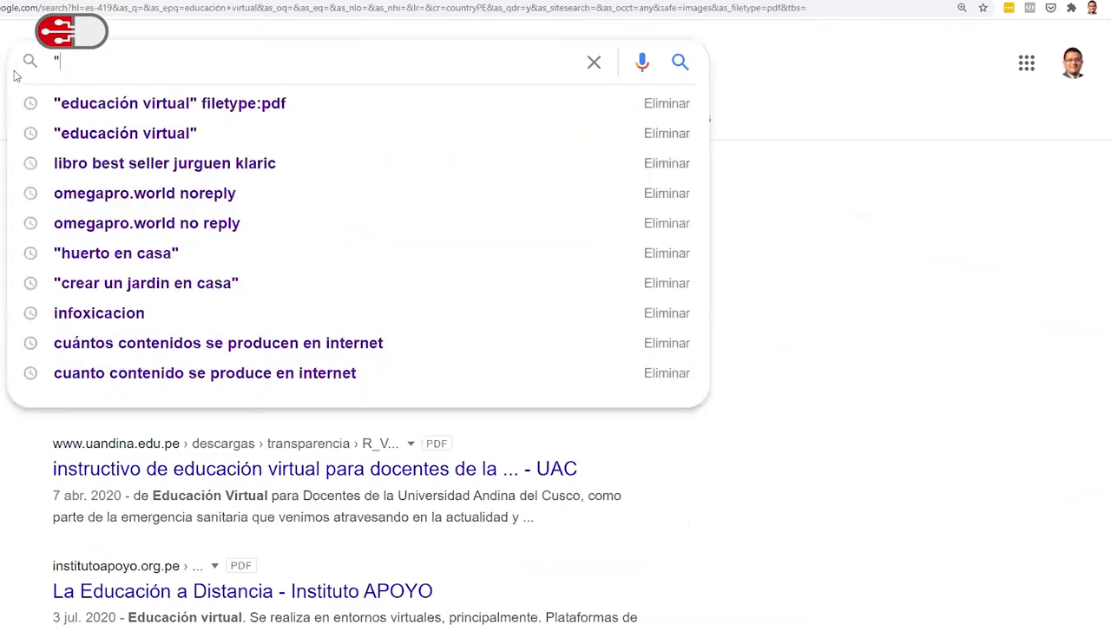
text(ban)
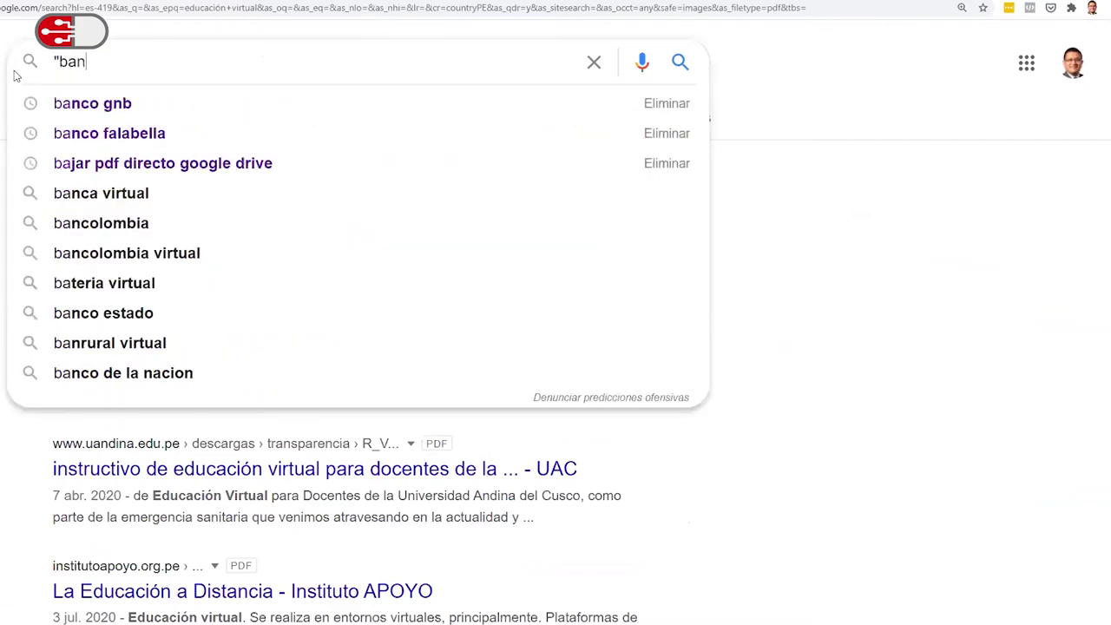
text(co de rec)
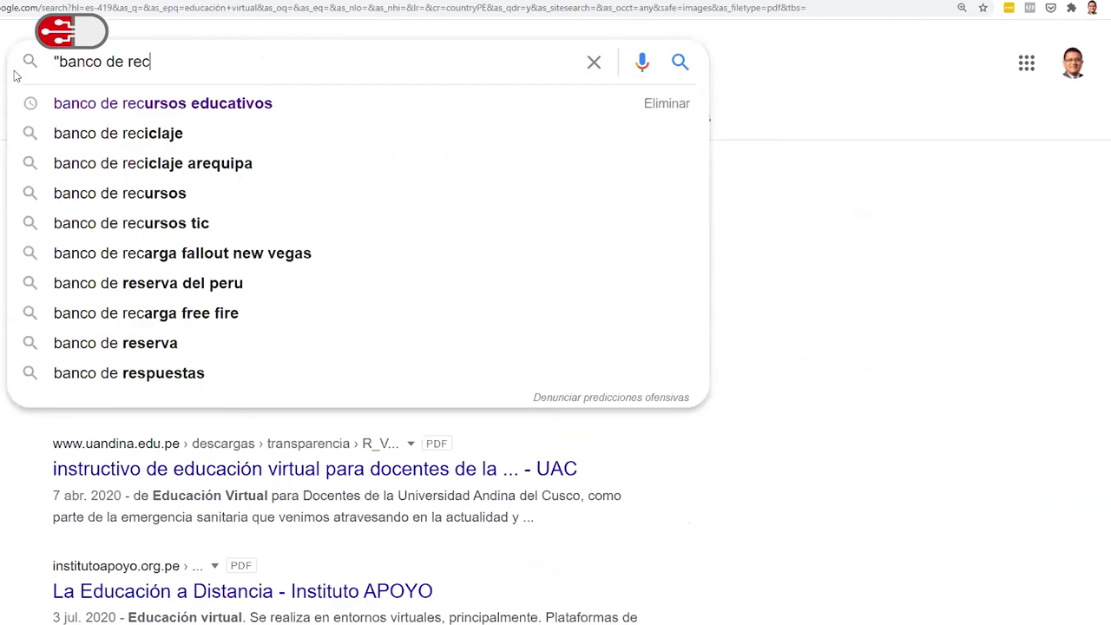
key(Down)
text(")
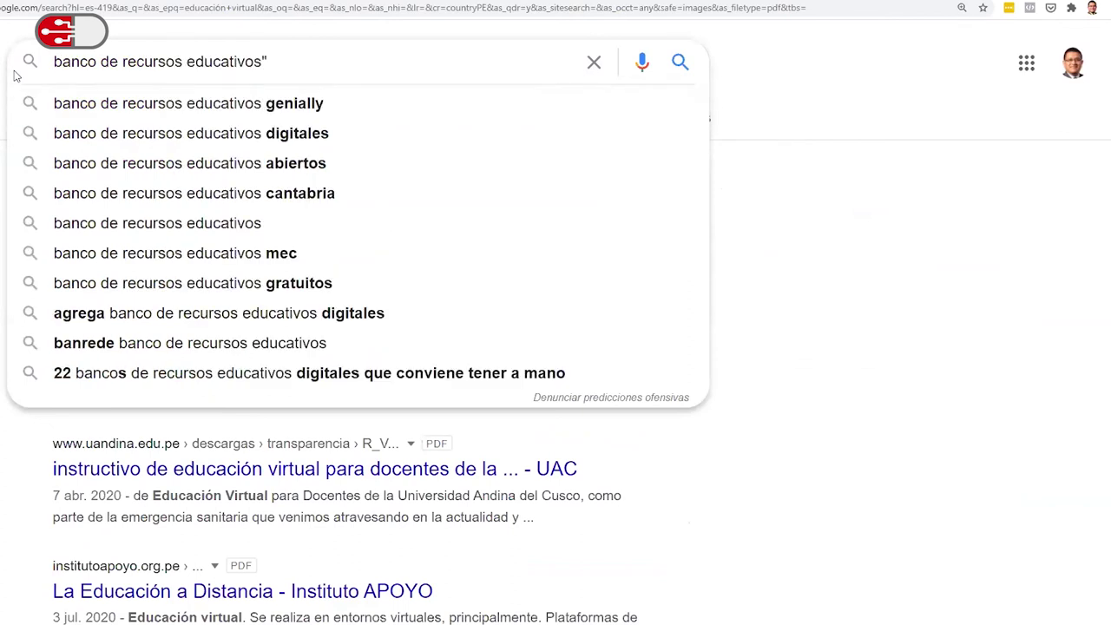
key(Home)
text(")
key(End)
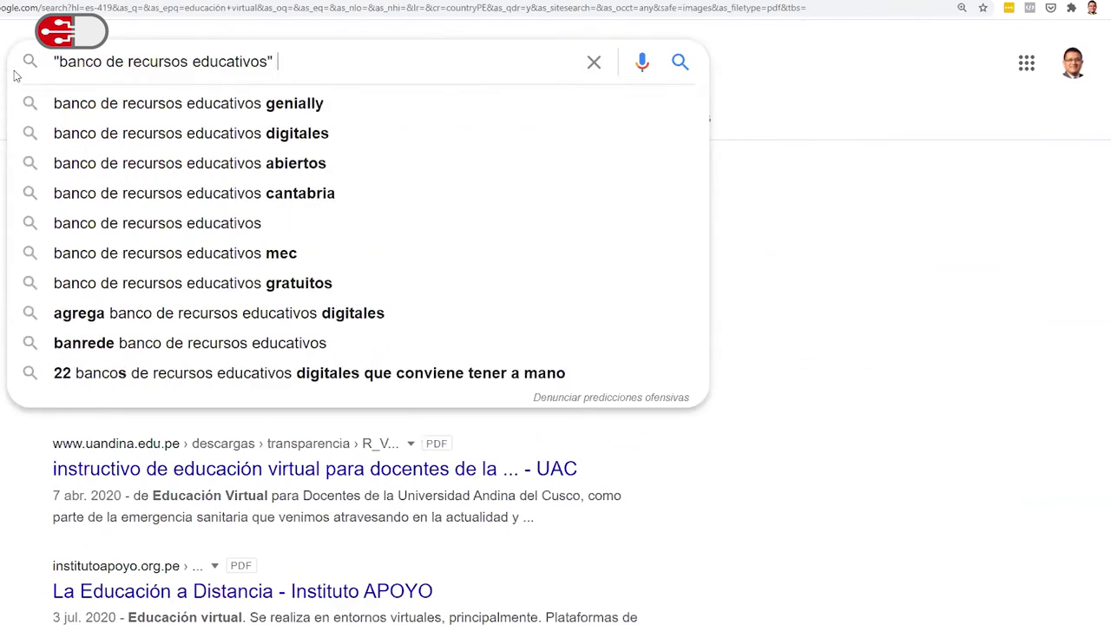
text(matemati)
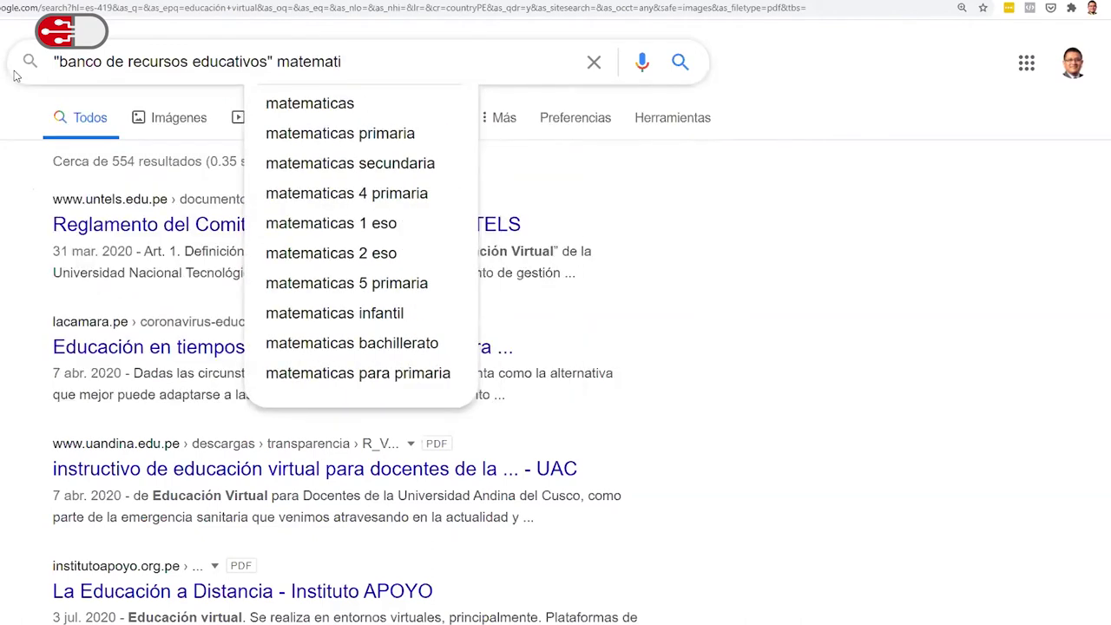
text(ca)
key(Return)
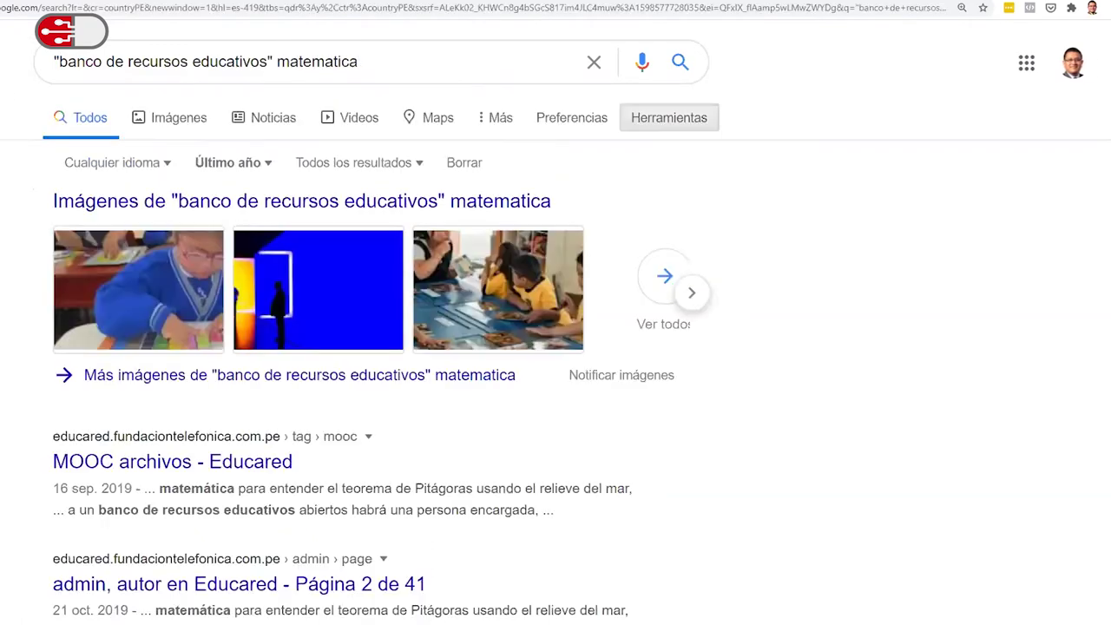
Reveal the number of results for the "banco de recursos educativos" matematica search and look through the listed pages.
scroll(253, 386, down, 3)
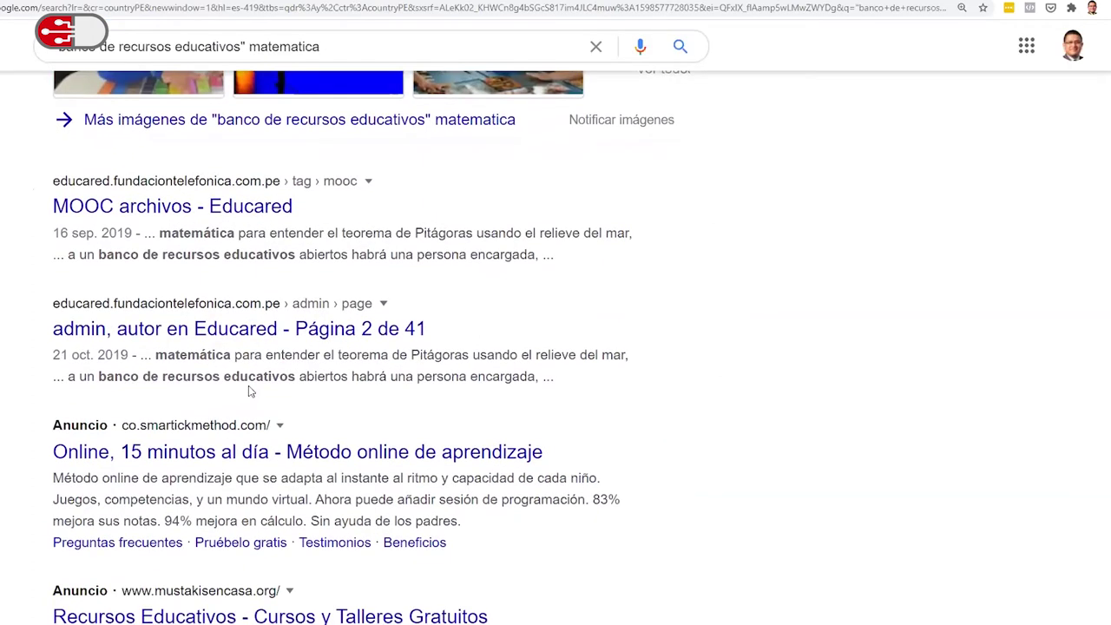
scroll(257, 383, up, 3)
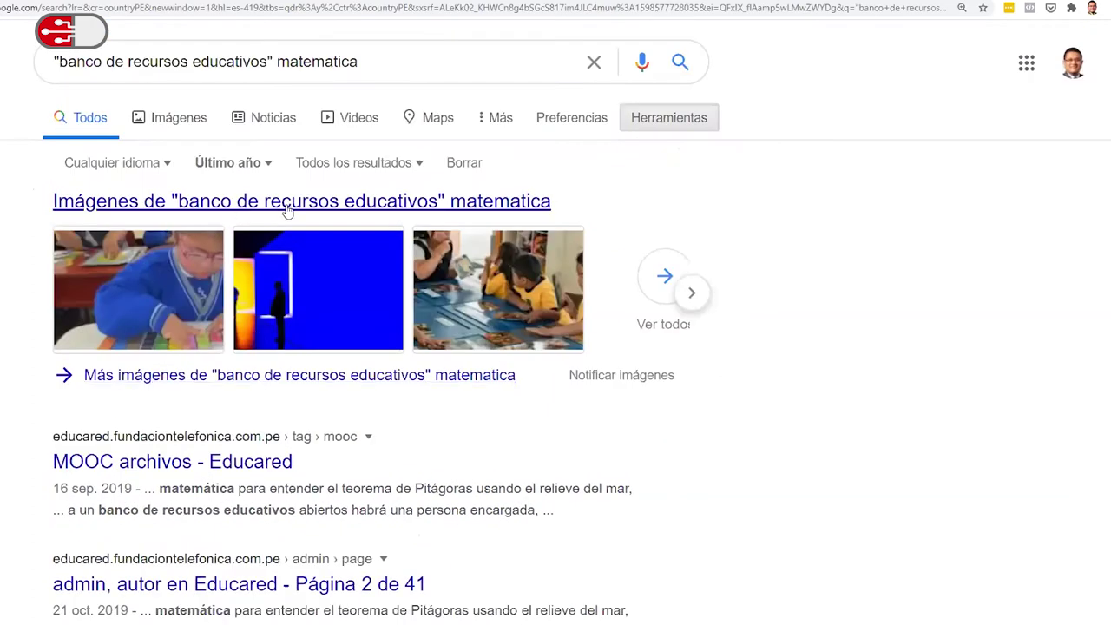
click(566, 128)
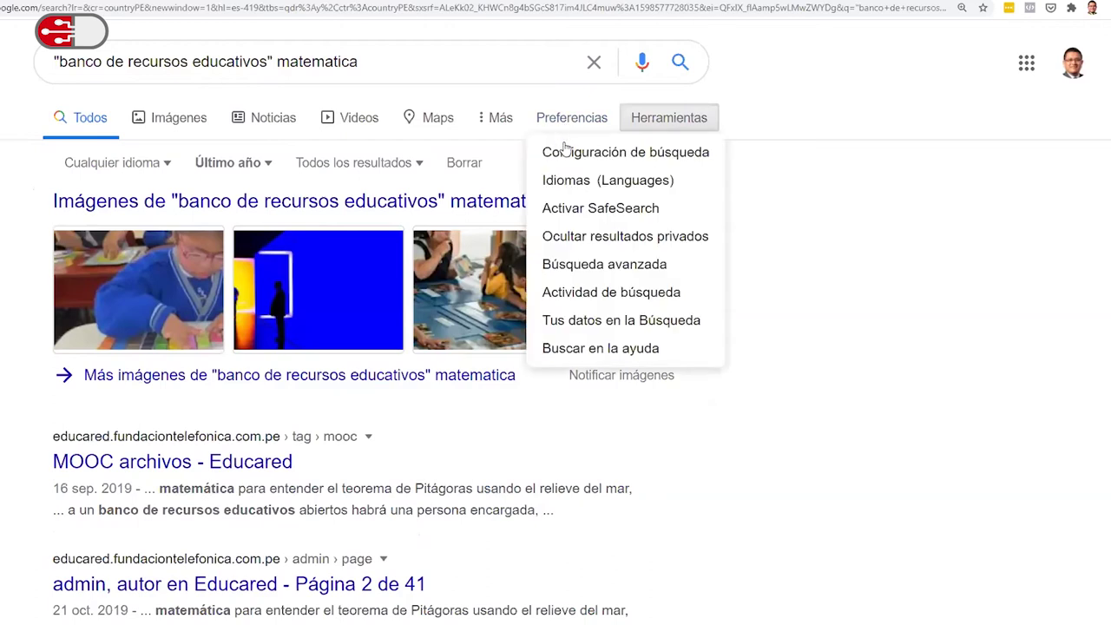
click(797, 216)
click(690, 132)
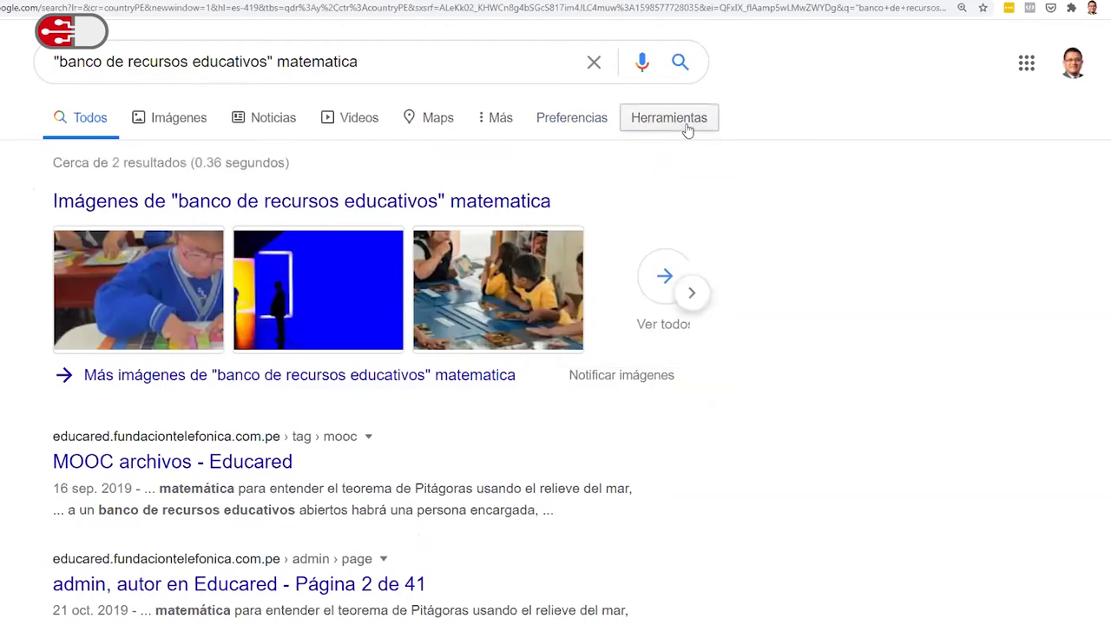
scroll(145, 345, down, 3)
scroll(292, 339, down, 4)
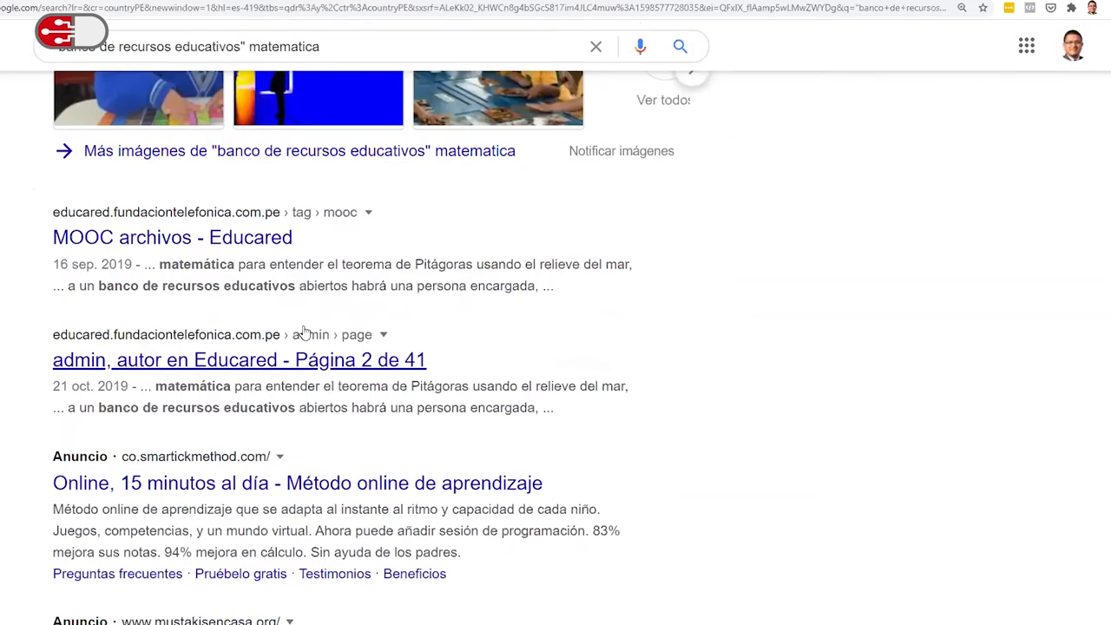
scroll(286, 342, up, 6)
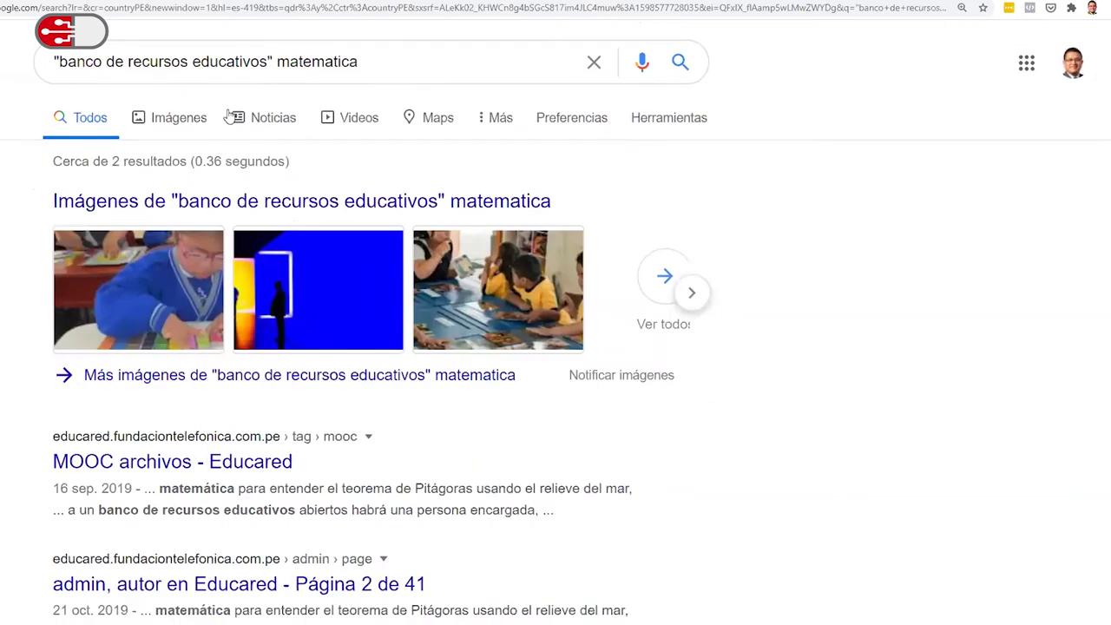
Remove the quotation marks from the query, rerun the search for banco de recursos educativos matematica, and look through the results.
click(270, 61)
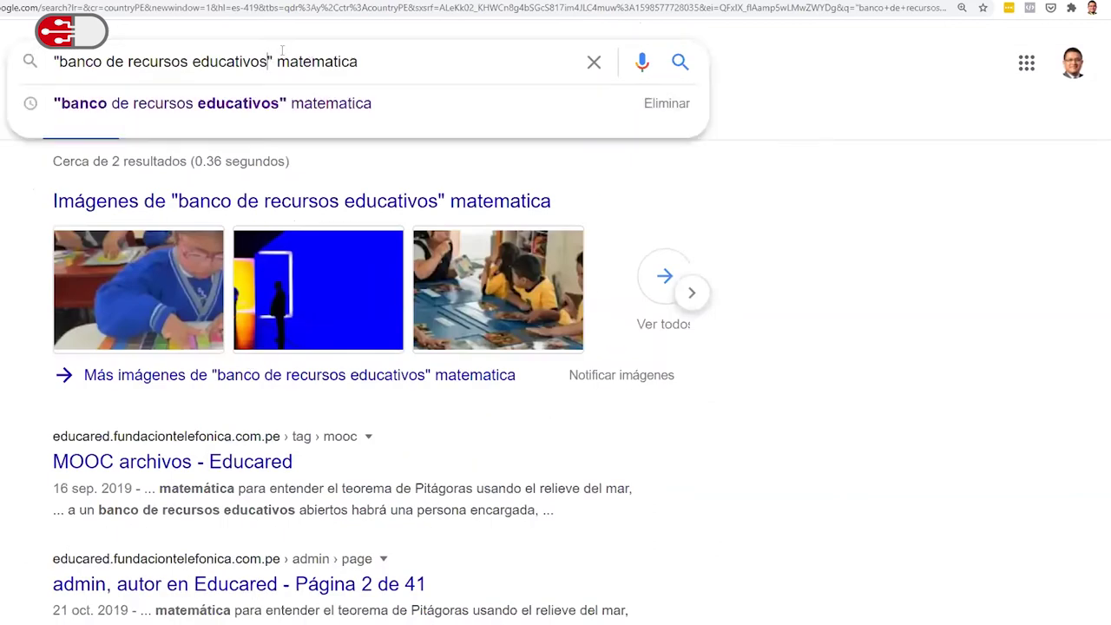
key(BackSpace)
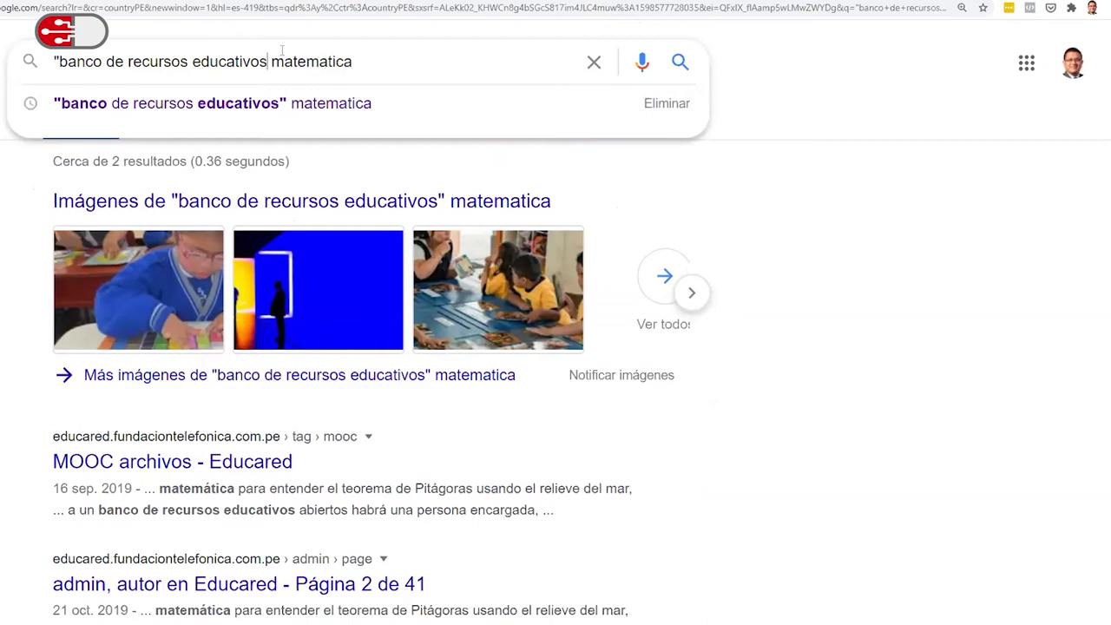
key(Home)
key(Delete)
key(Return)
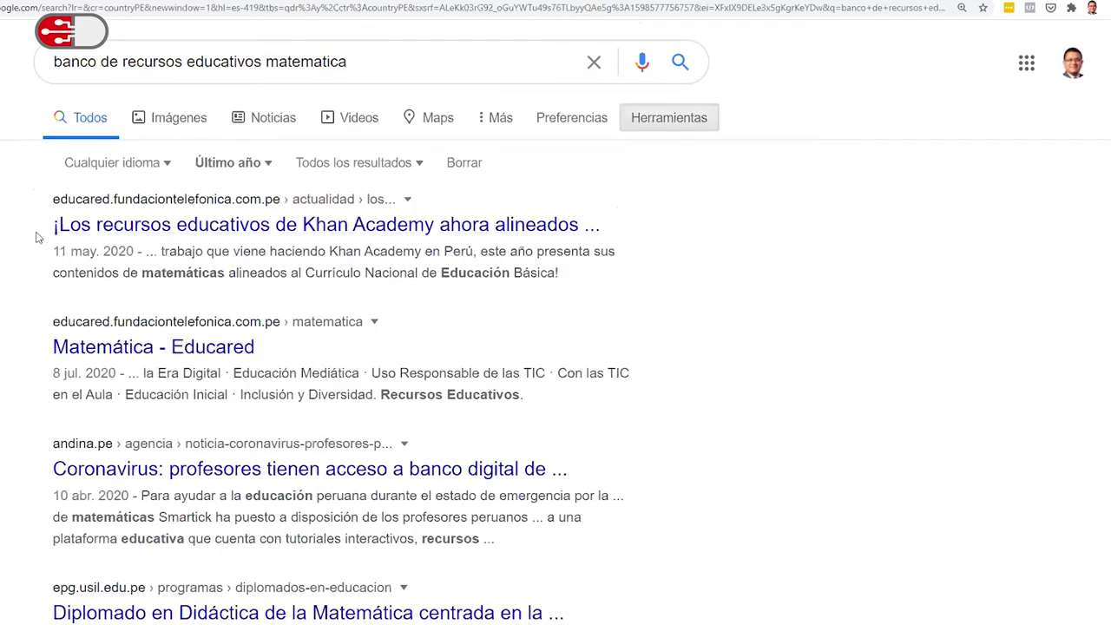
scroll(209, 403, down, 4)
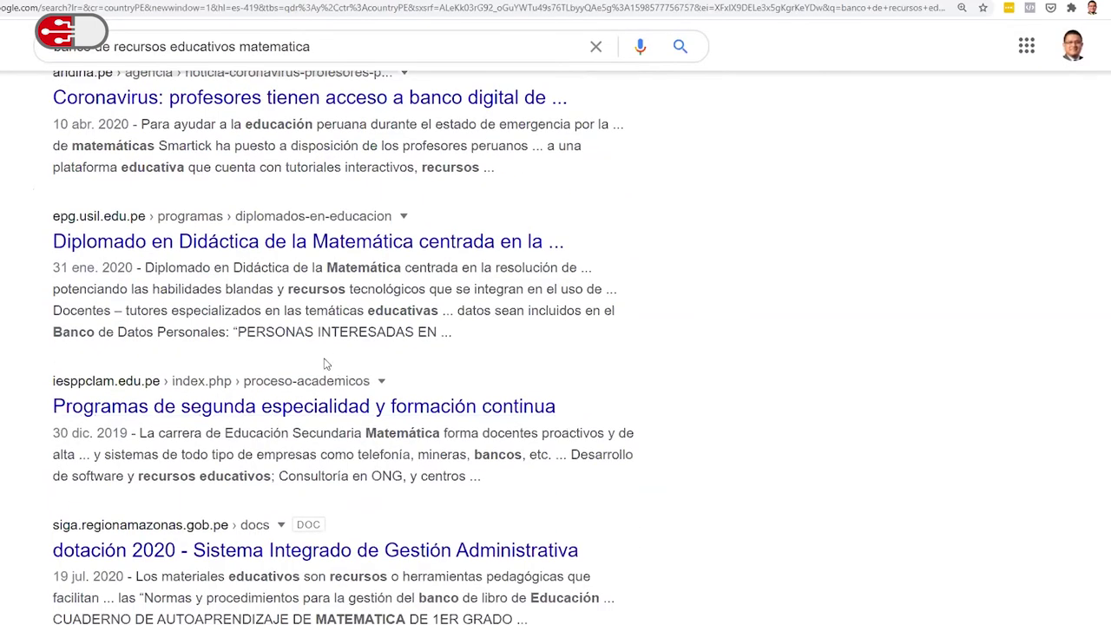
scroll(332, 370, up, 4)
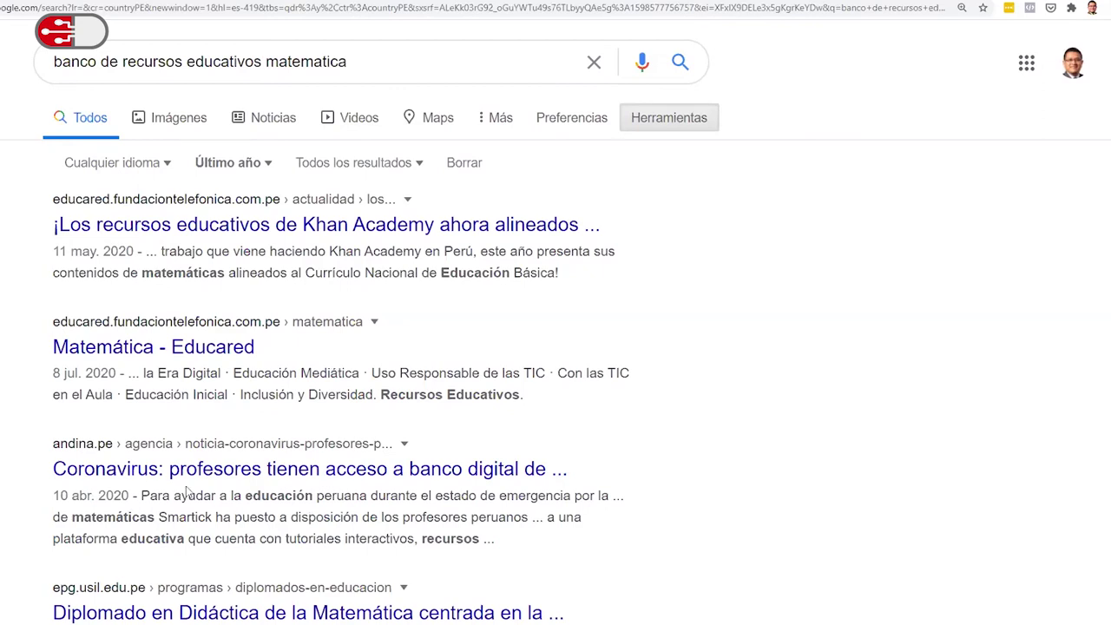
Open the "Matemática - Educared" result and go to its "Jugamos Rayuela" resource.
scroll(251, 469, down, 1)
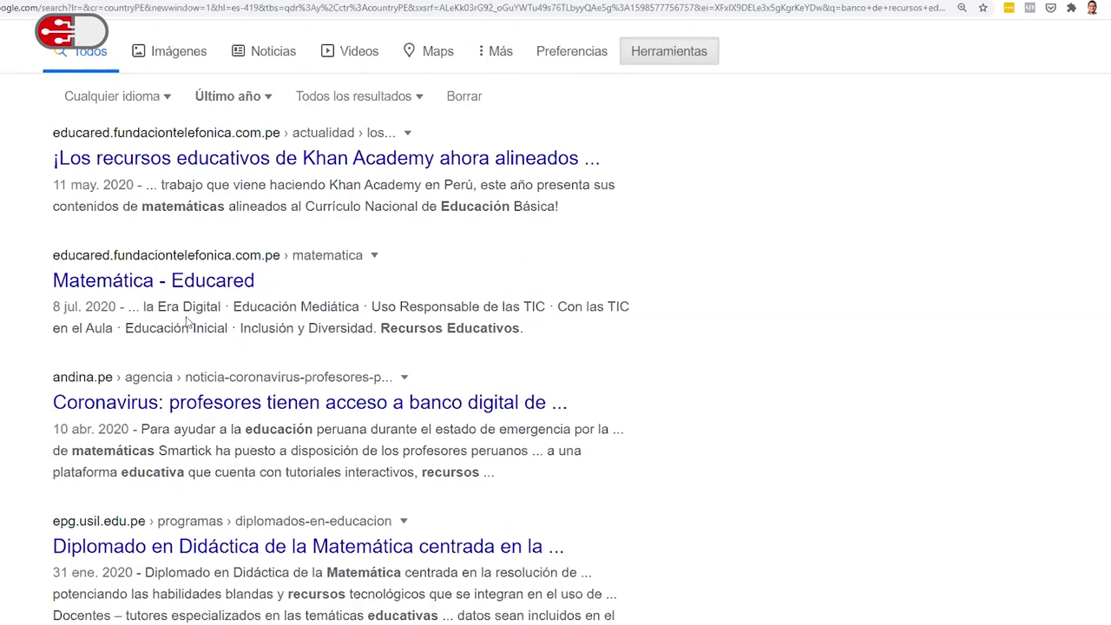
click(214, 280)
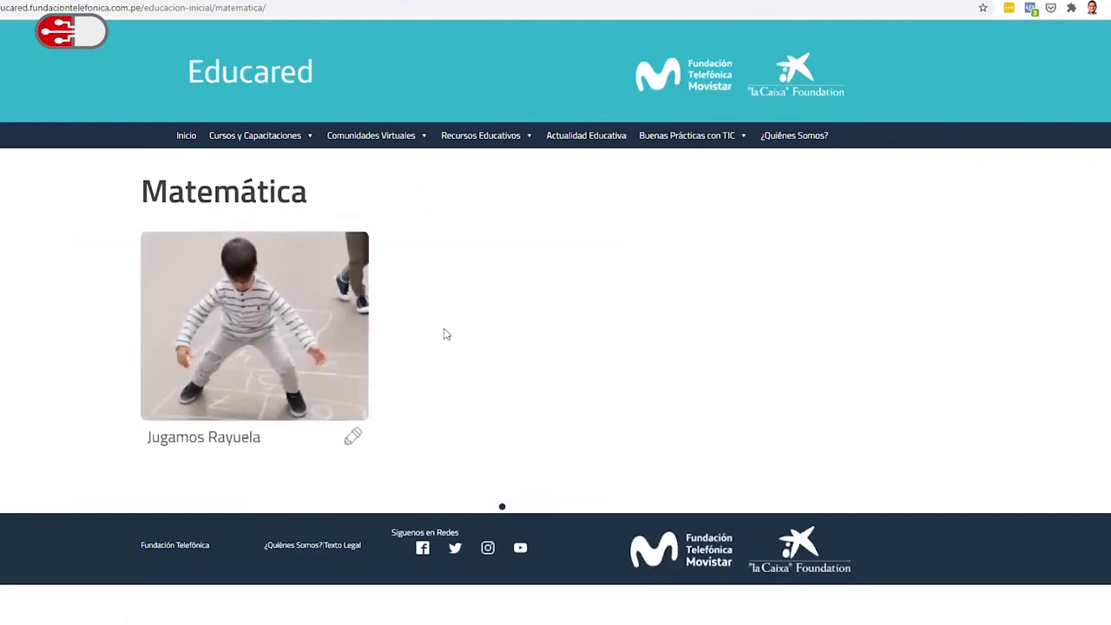
click(249, 365)
Look through the embedded "Sesiones de aprendizaje del área Matemática" PDF and return to the search results.
scroll(335, 320, down, 3)
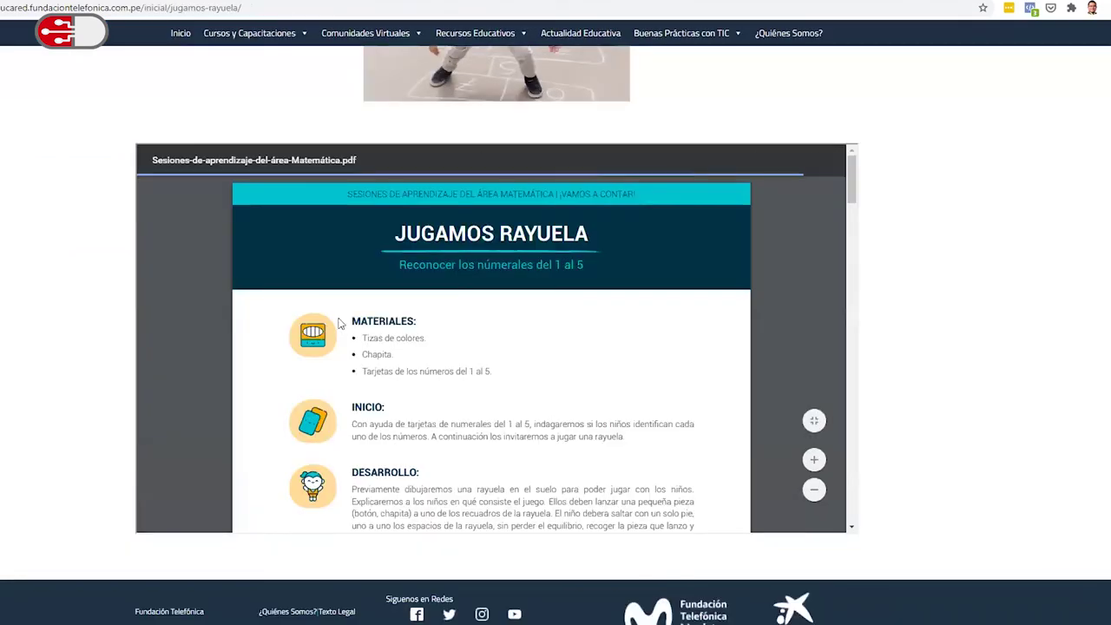
scroll(330, 325, down, 3)
scroll(167, 367, down, 15)
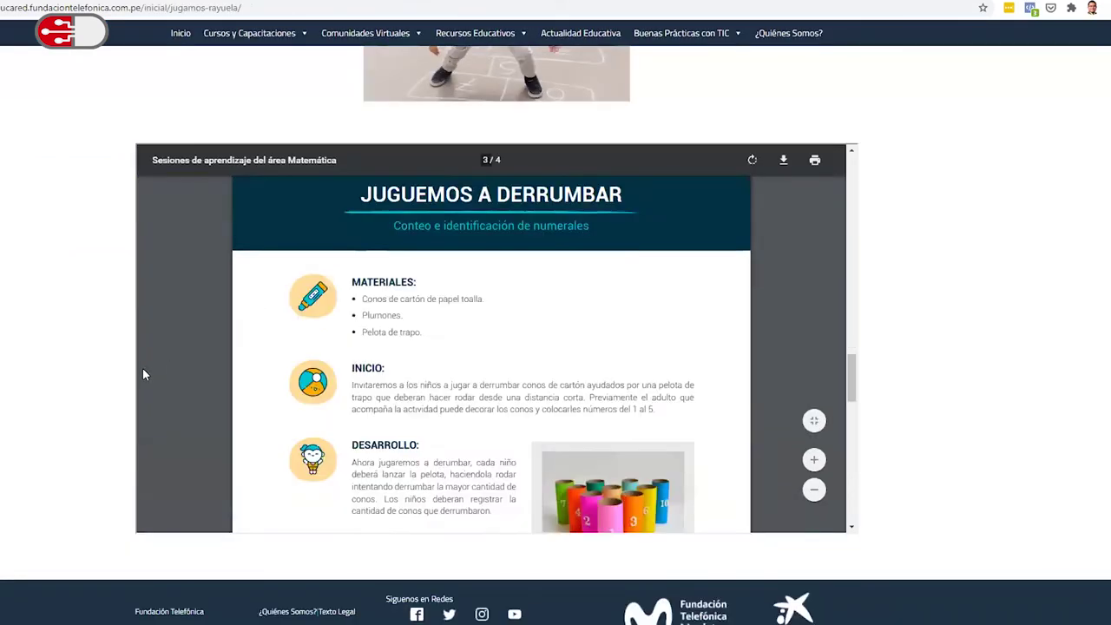
scroll(925, 231, up, 3)
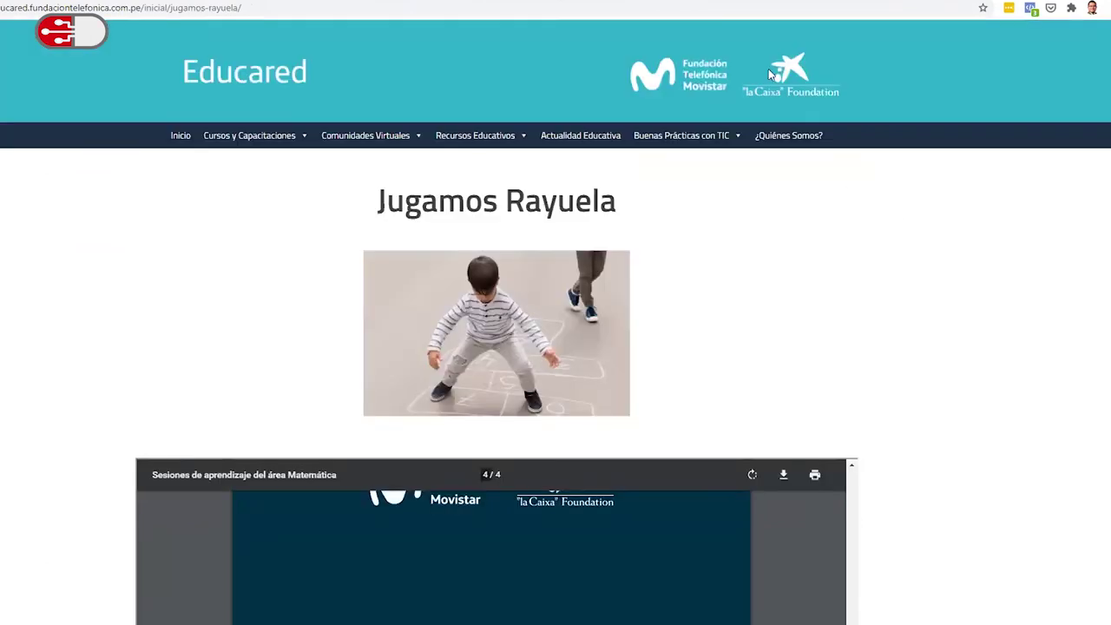
key(alt+Left)
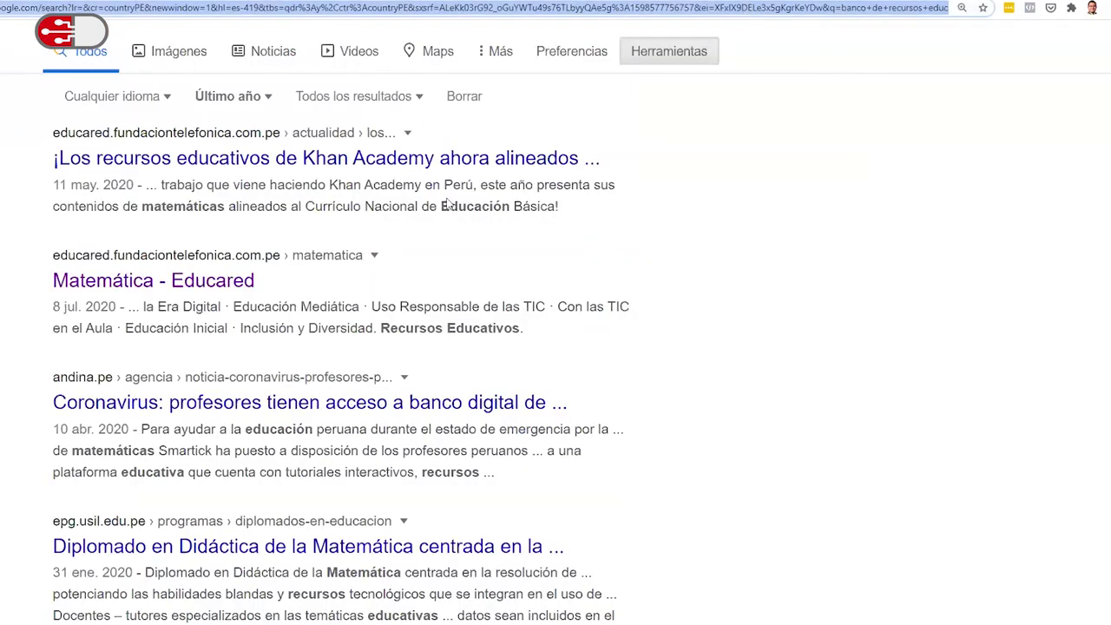
scroll(232, 94, up, 1)
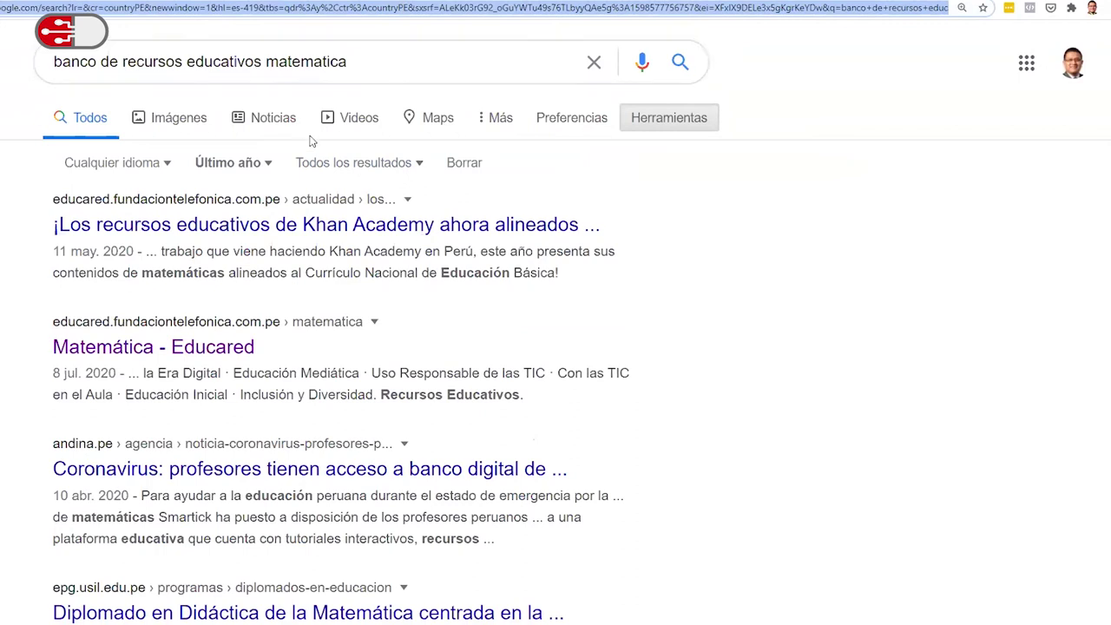
Show the video results for the query and look over the "Curso virtual: Didáctica de las matemáticas" page.
click(346, 117)
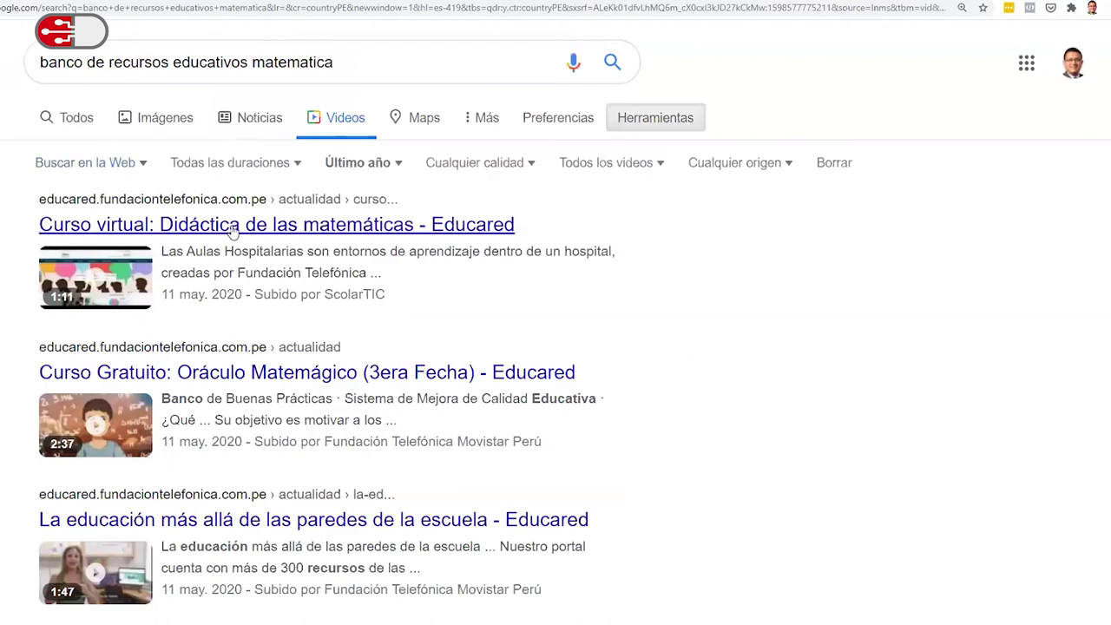
click(232, 227)
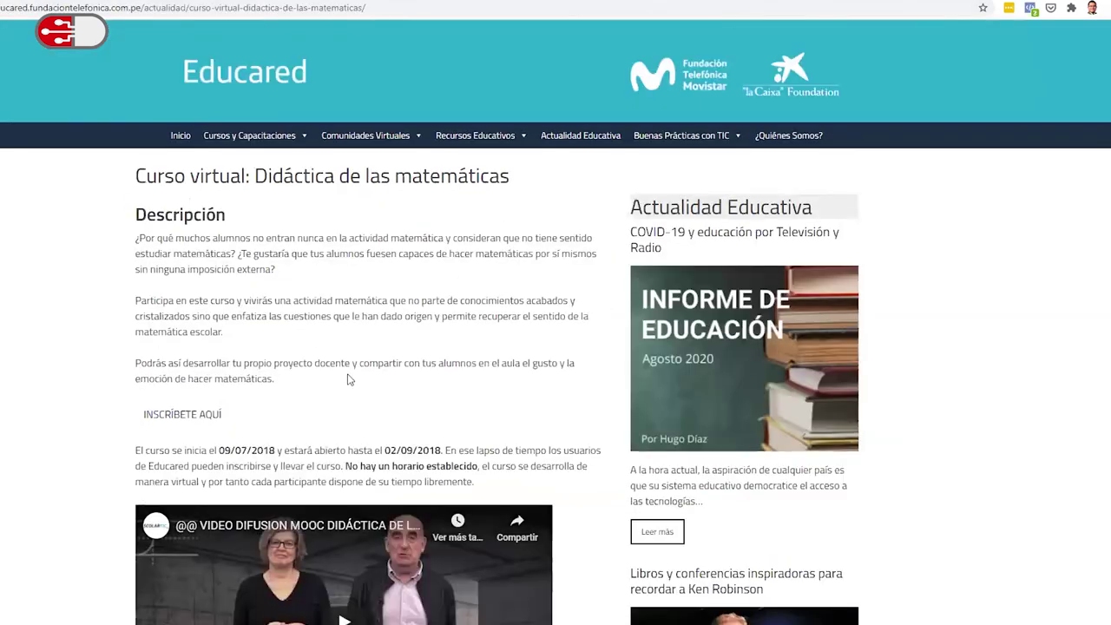
scroll(350, 379, down, 5)
Return to the video results and look through the rest of the list.
key(alt+Left)
scroll(461, 251, down, 3)
scroll(266, 408, down, 1)
scroll(266, 408, down, 1)
scroll(267, 408, up, 5)
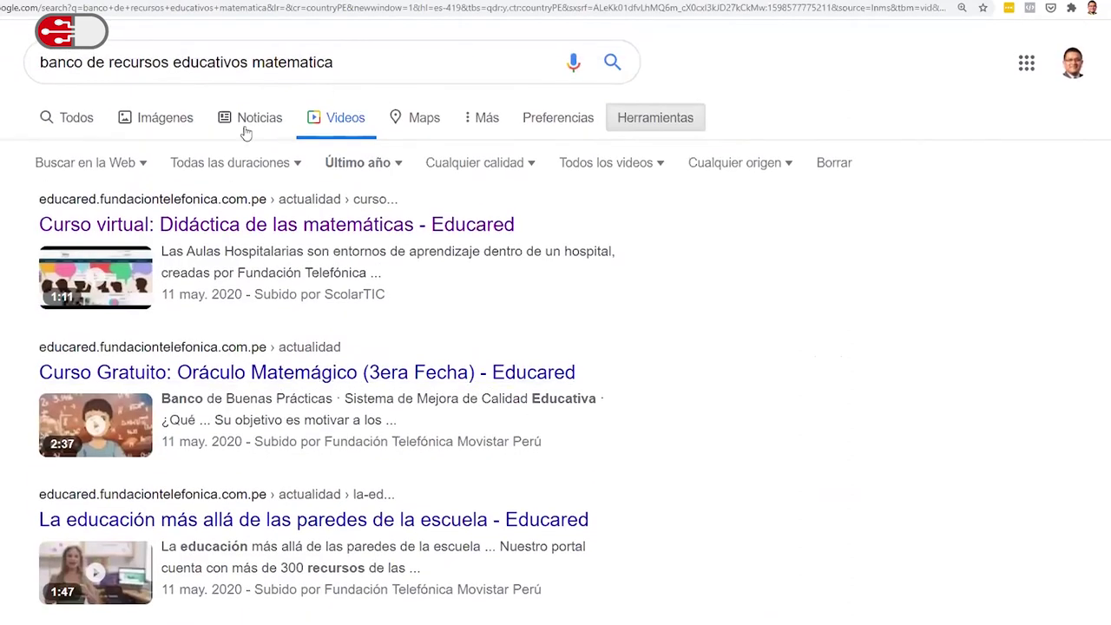
Search the web for google academico and open Google Scholar.
click(232, 19)
text(google)
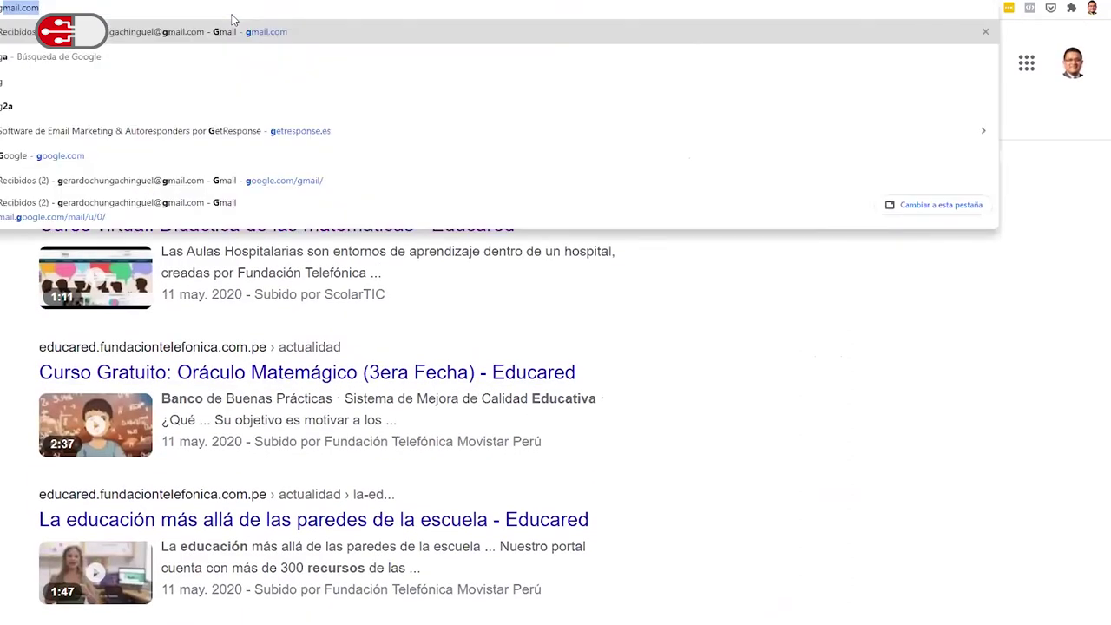
text( academico)
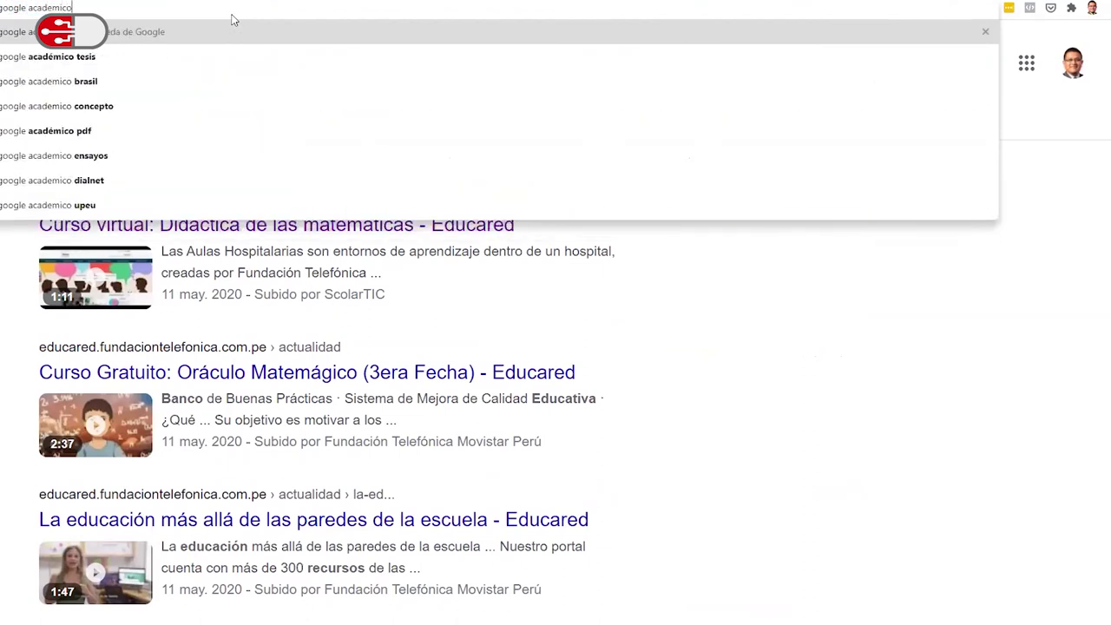
key(Return)
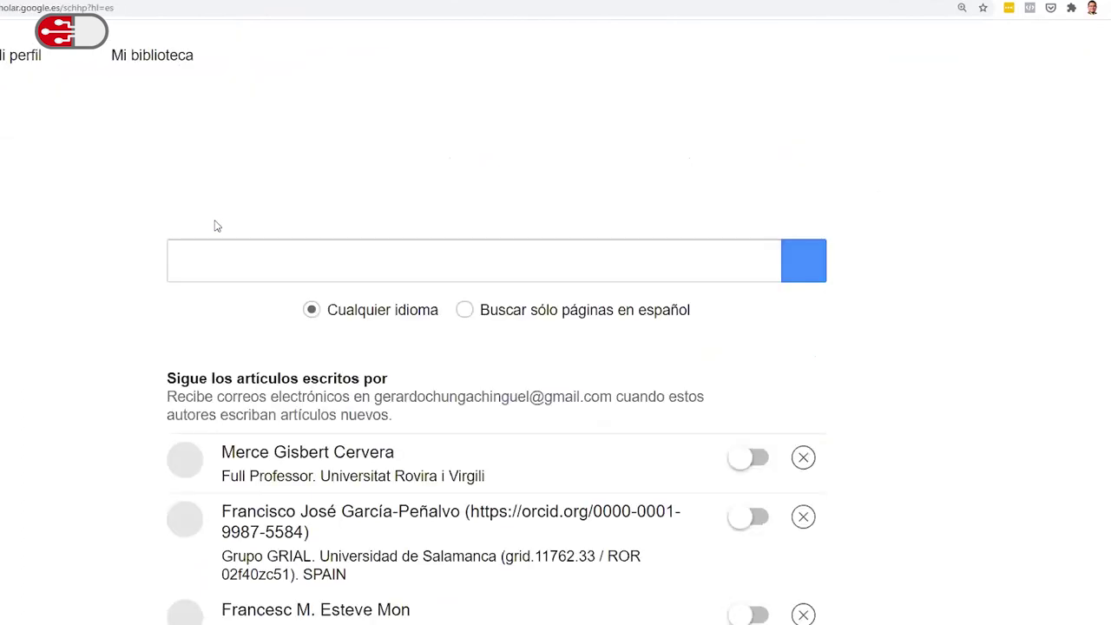
Search Google Scholar for the suggested query "matemática financiera".
click(312, 269)
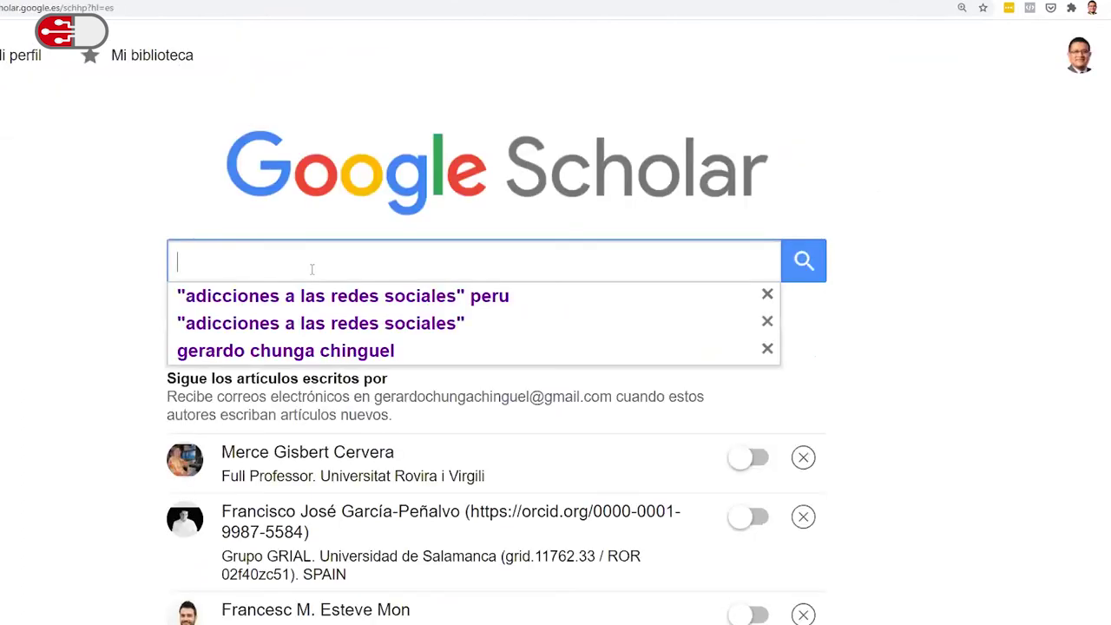
text(matematica)
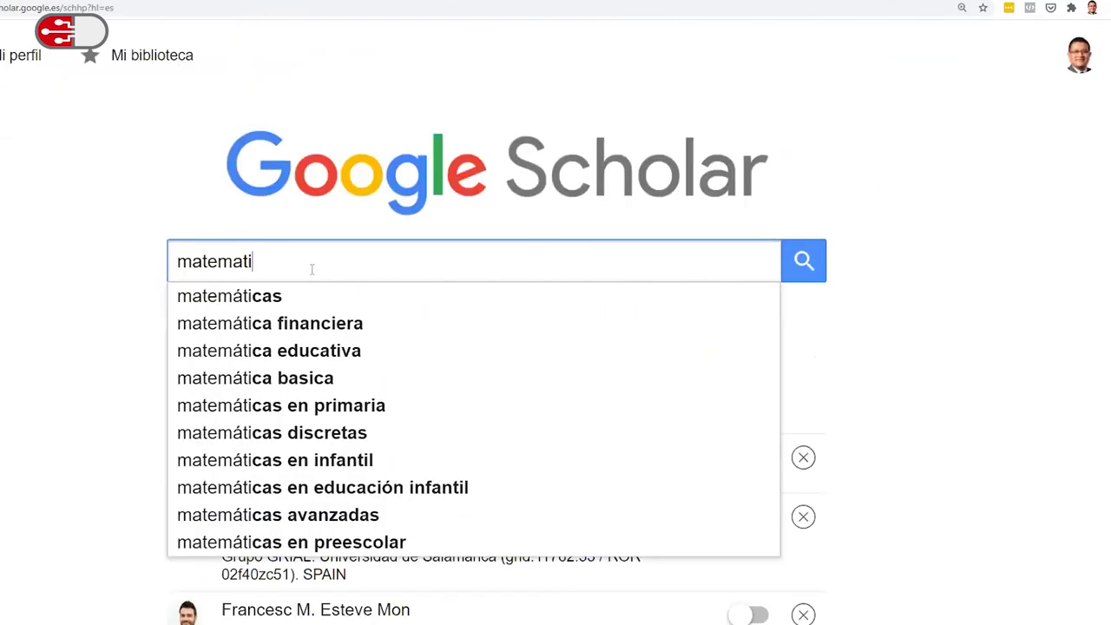
key(Down)
key(Return)
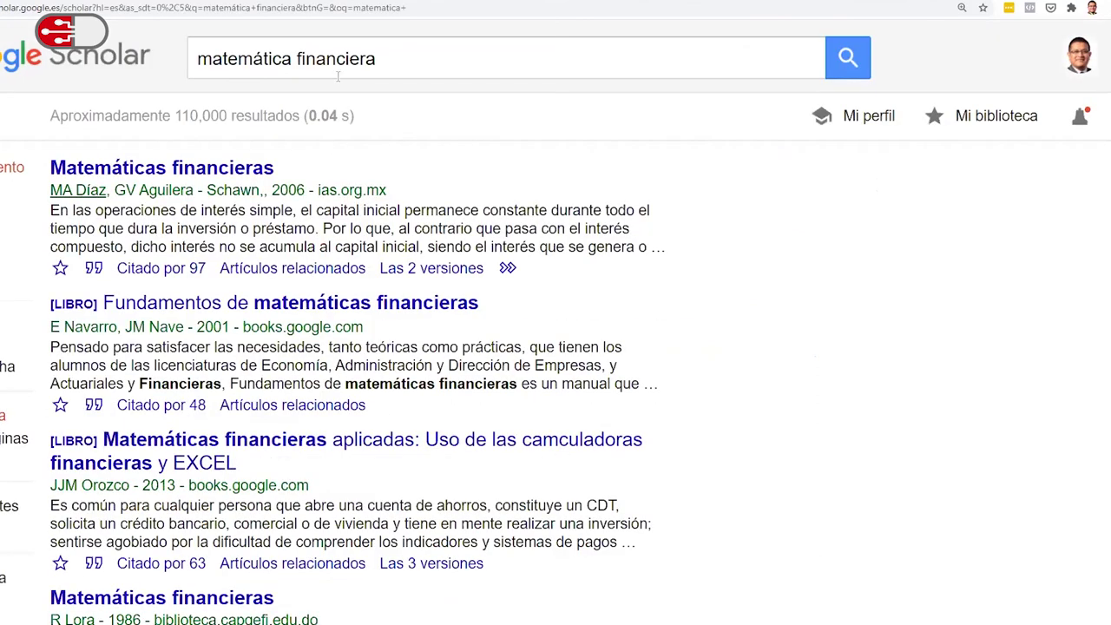
Change the Google Scholar query to "matemática educativa" and run the search.
double_click(335, 61)
text(educativa)
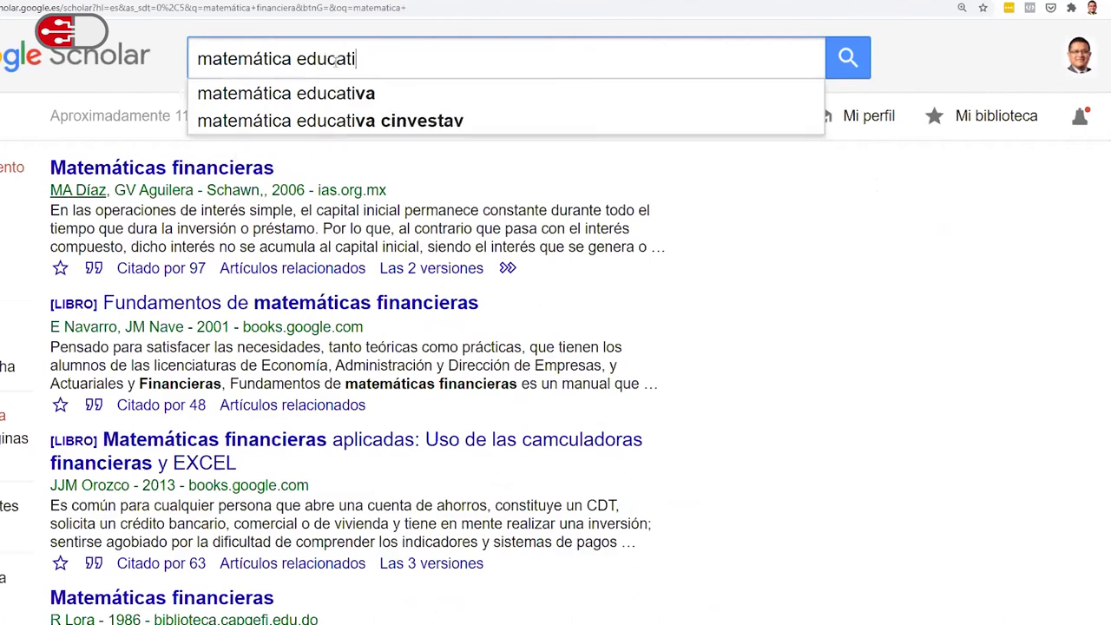
key(Return)
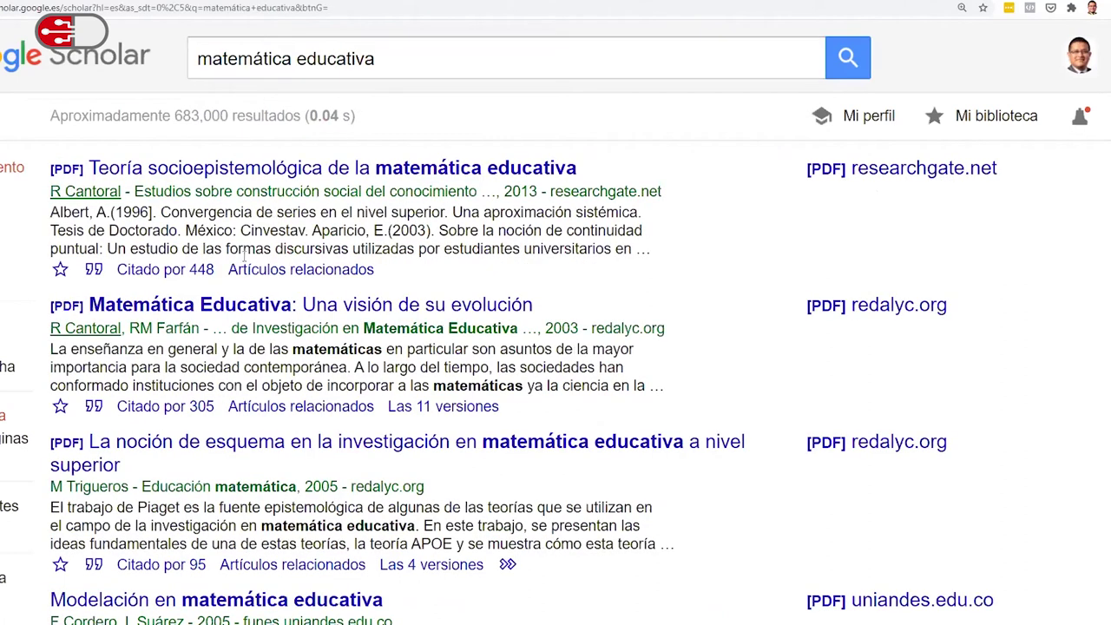
View the PDF article "Matemática Educativa: Una visión de su evolución" and return to the google academico web results.
click(307, 313)
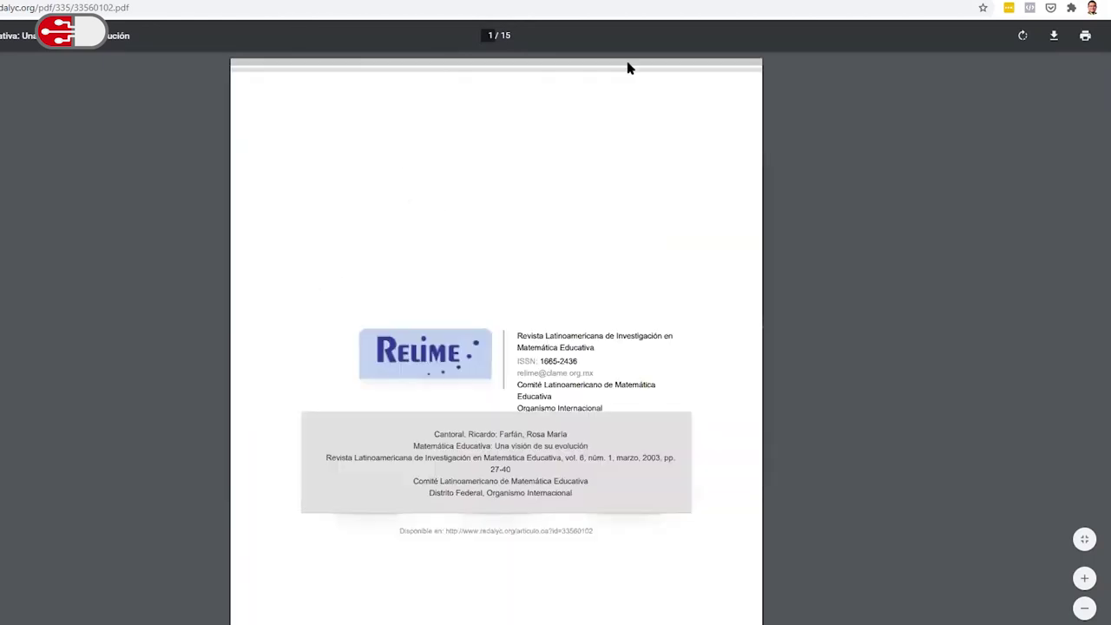
key(alt+Left)
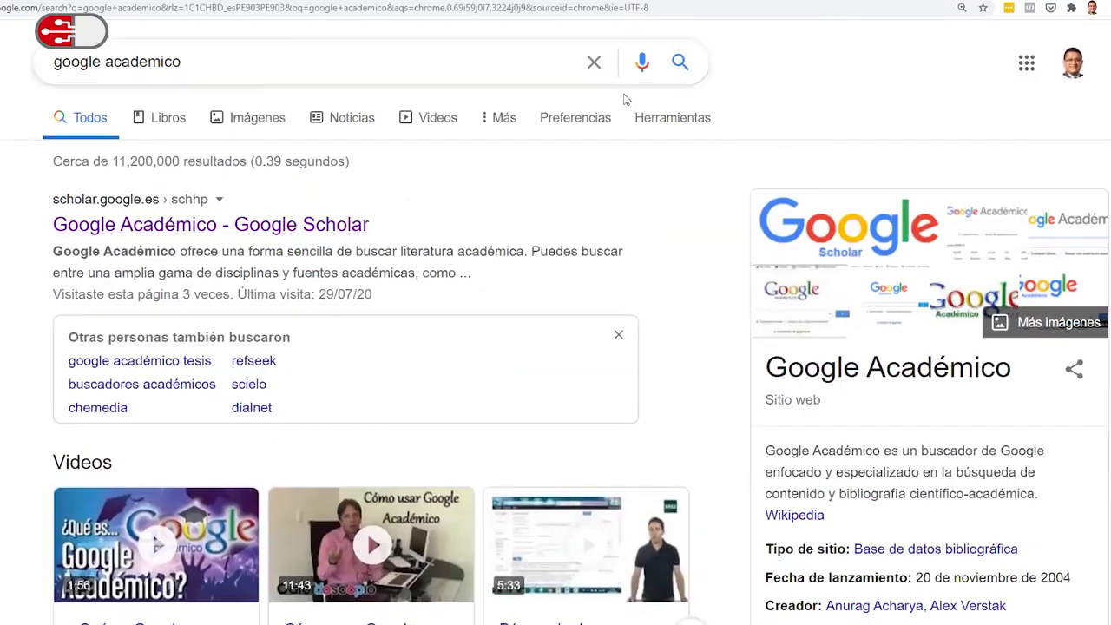
Open the My Library page on diigo.com.
click(550, 11)
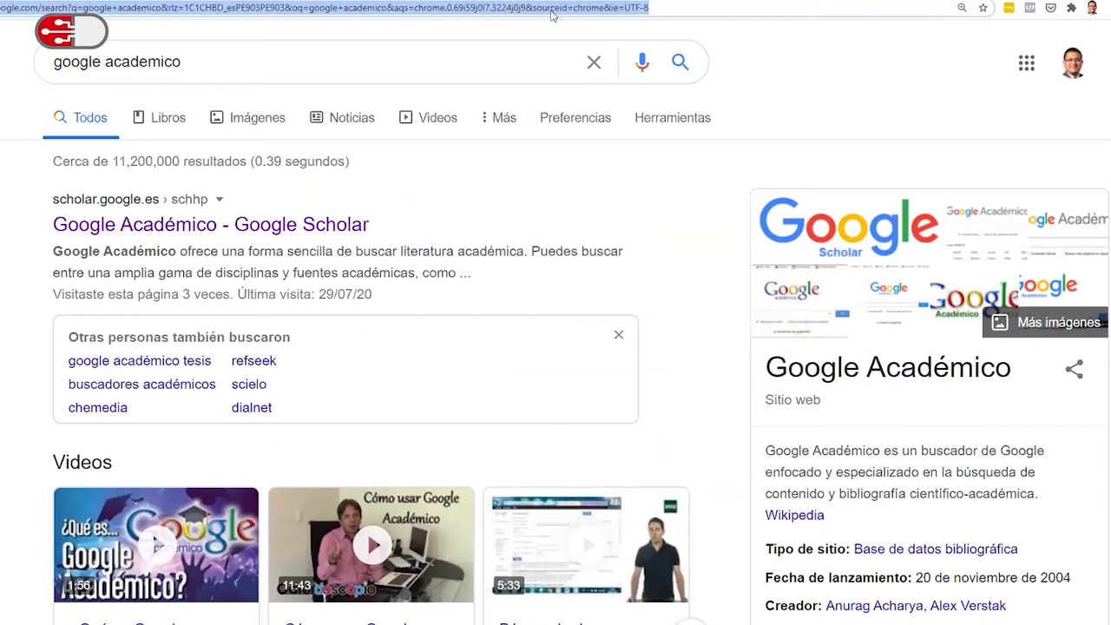
text(recetastic)
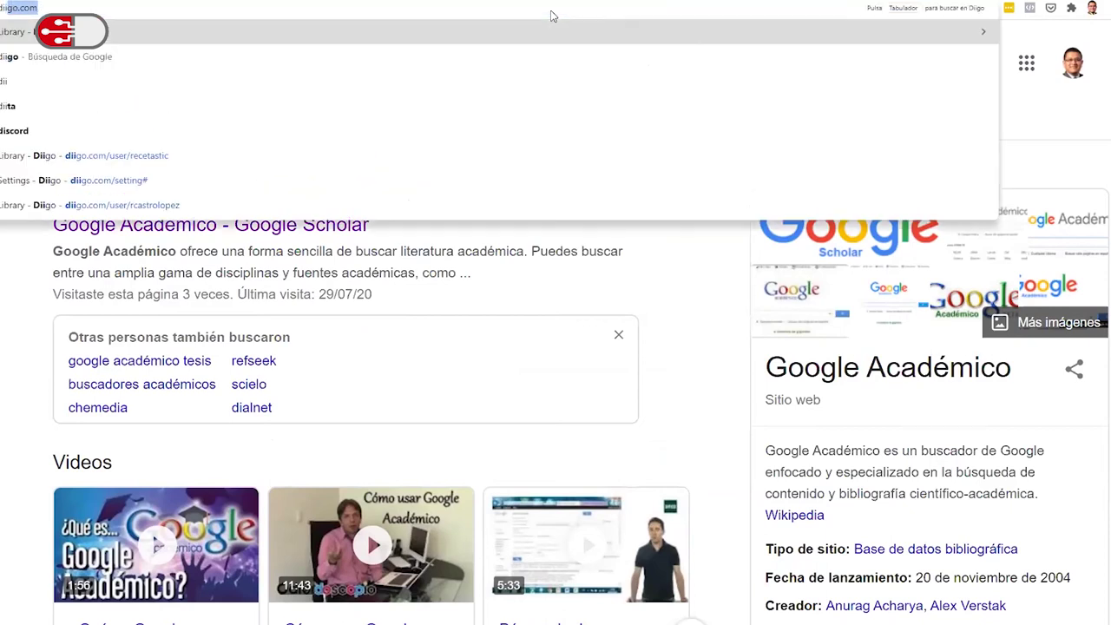
key(Return)
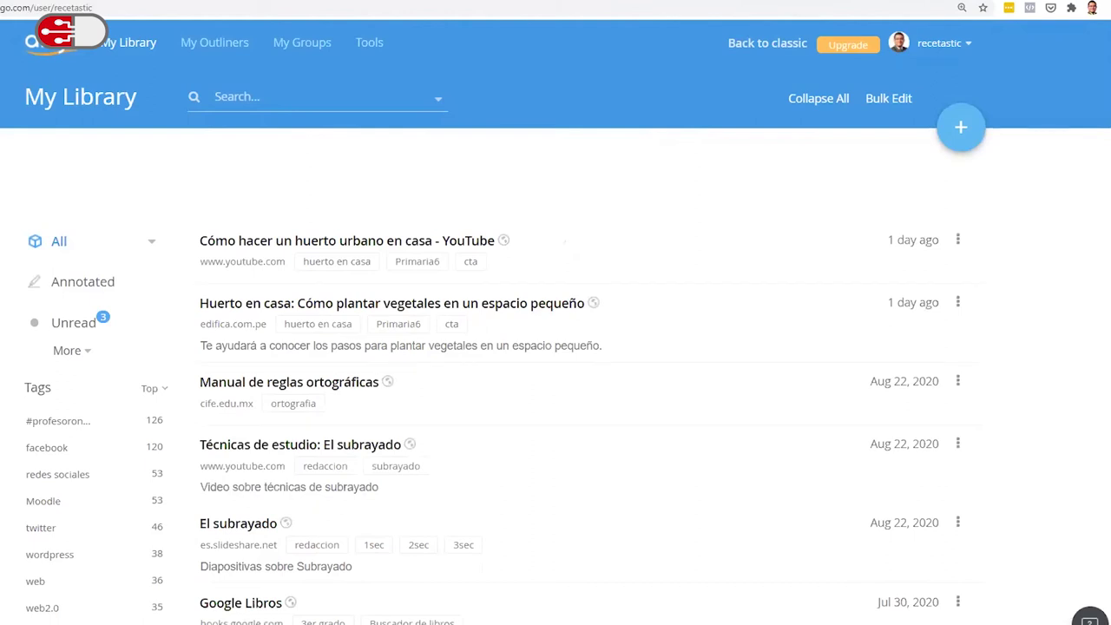
Sign out of the Diigo account and sign back in with the prefilled account credentials.
click(961, 45)
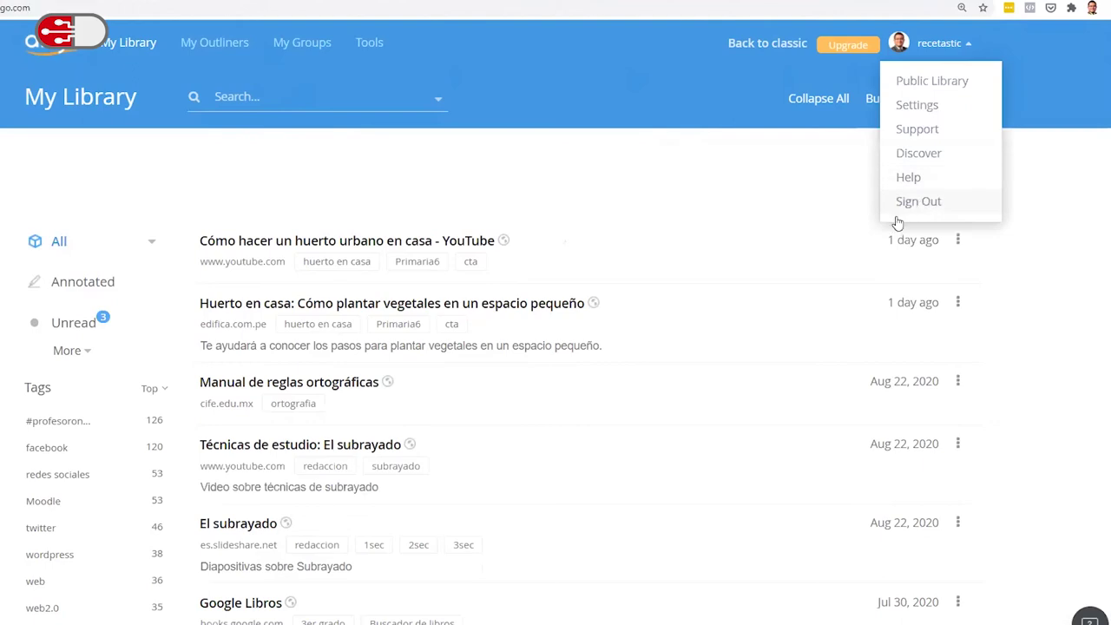
click(897, 216)
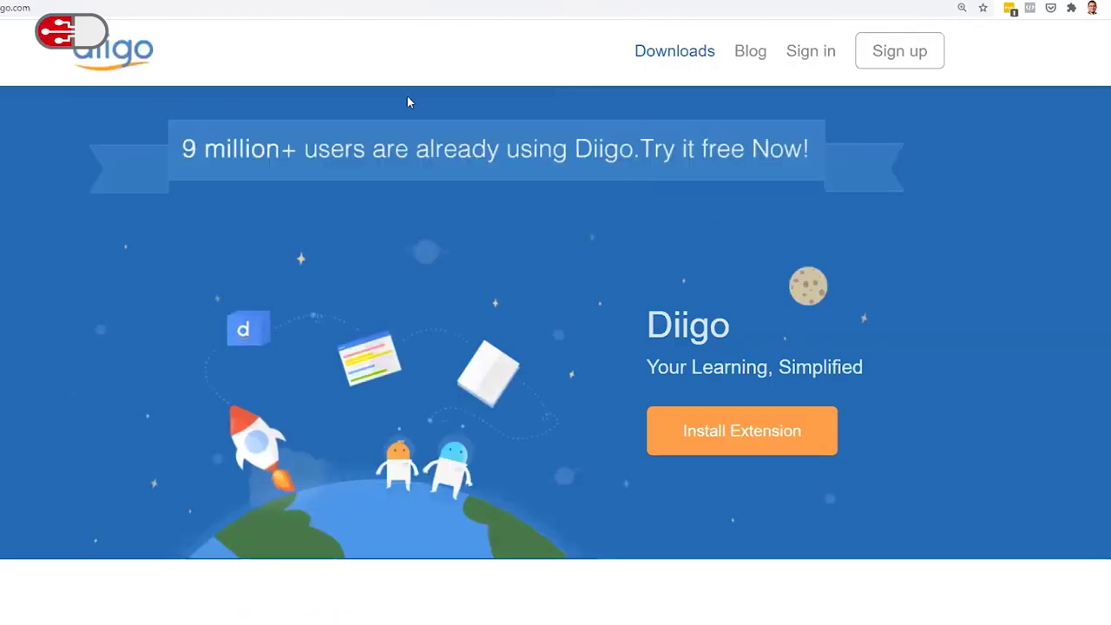
click(810, 52)
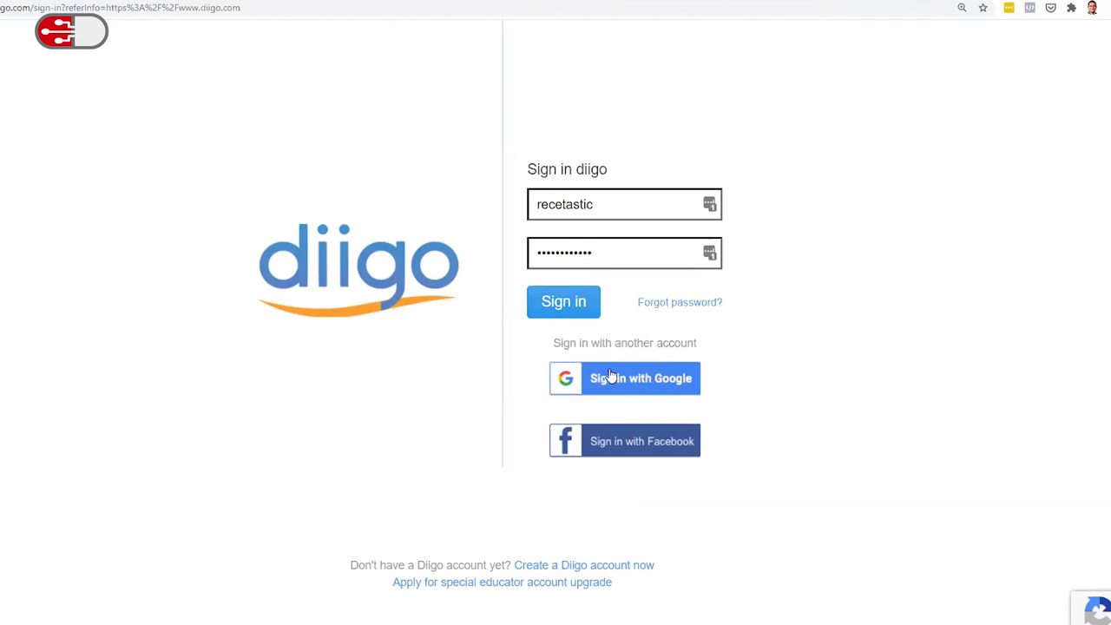
click(564, 309)
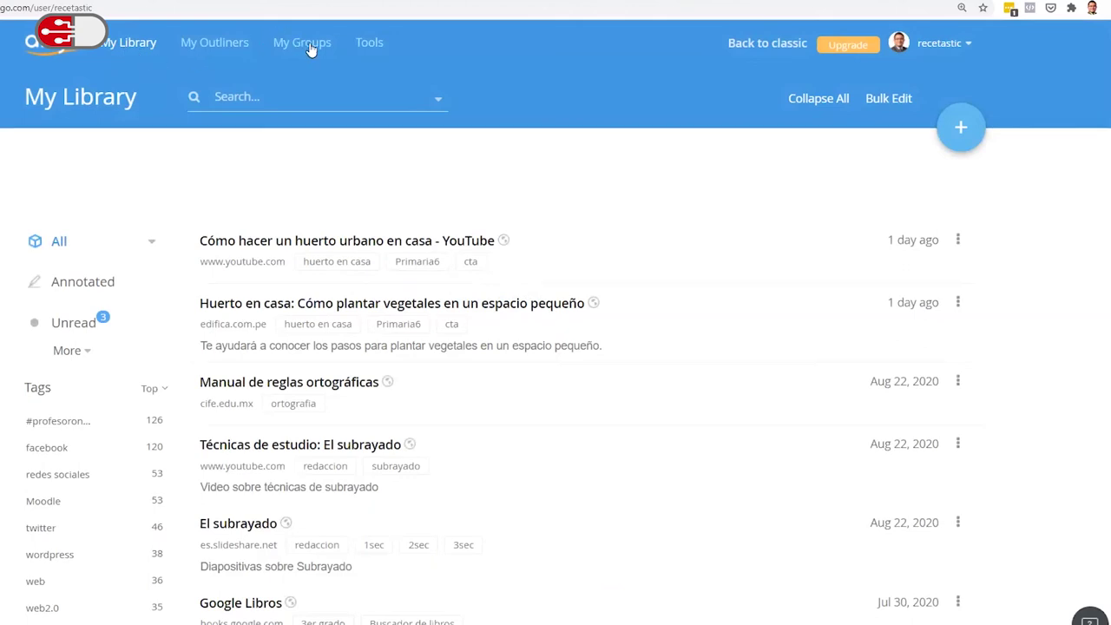
Install the Diigo Web Collector - Capture and Annotate extension in Chrome, starting from Diigo's tools page.
click(371, 45)
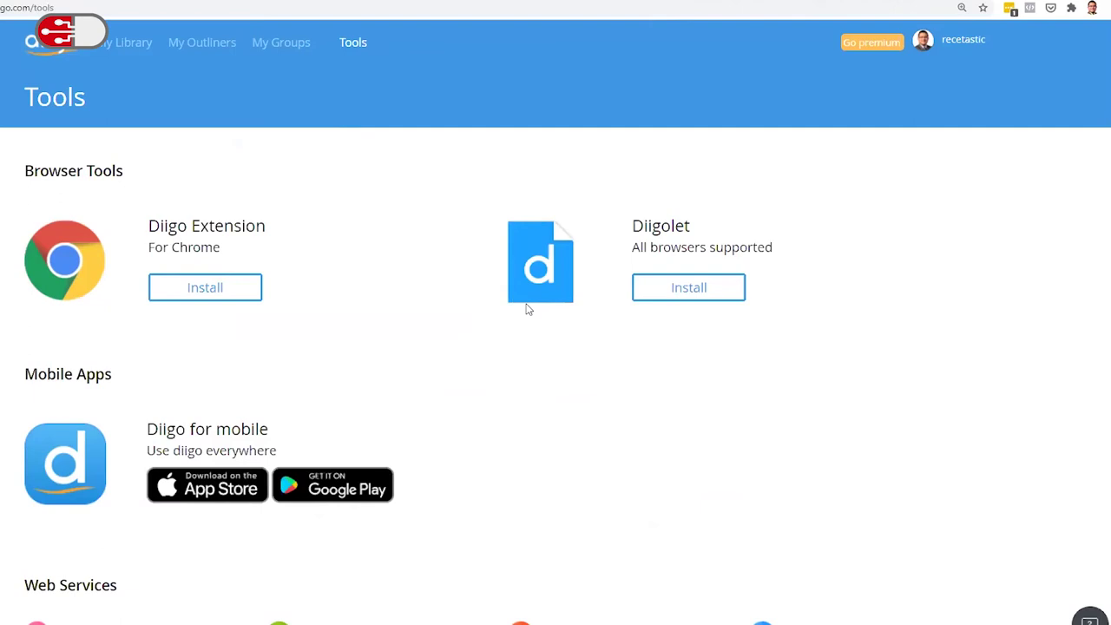
click(227, 300)
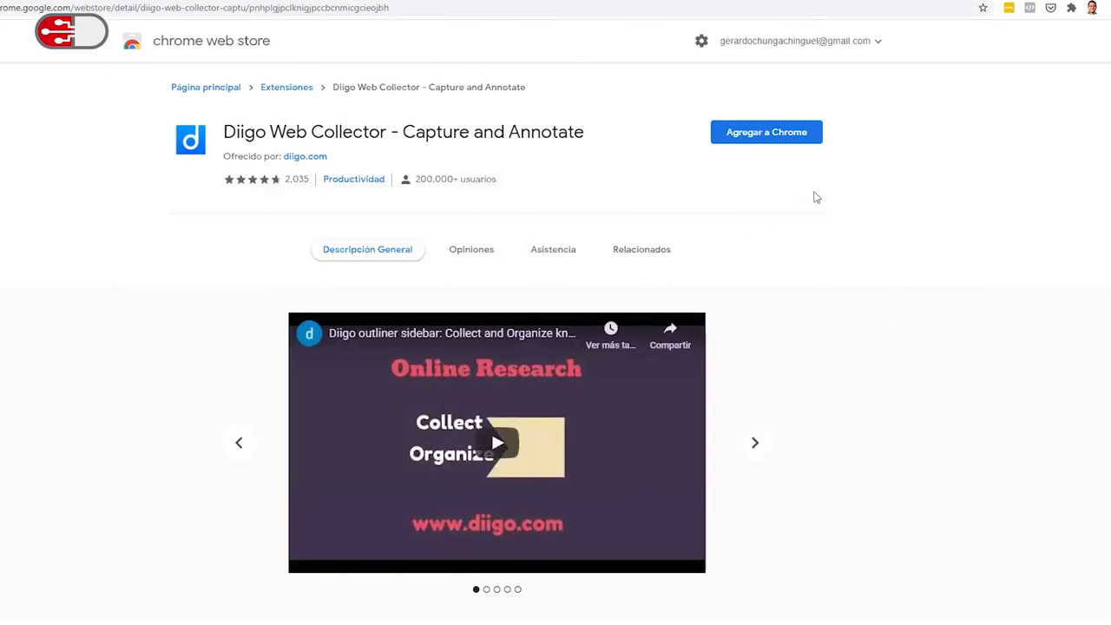
click(773, 142)
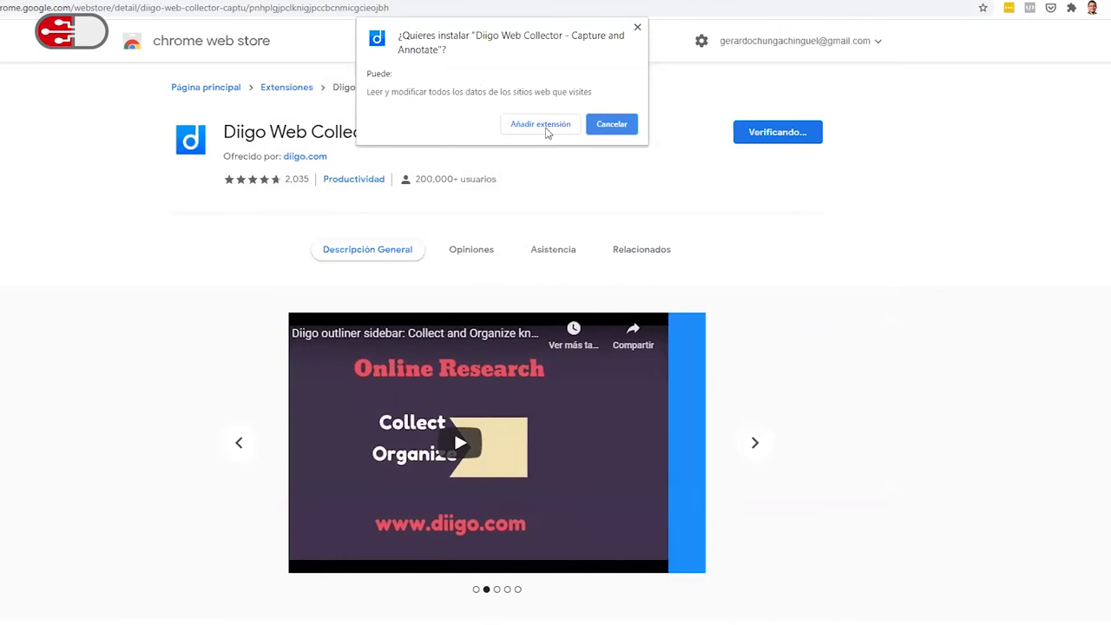
click(547, 126)
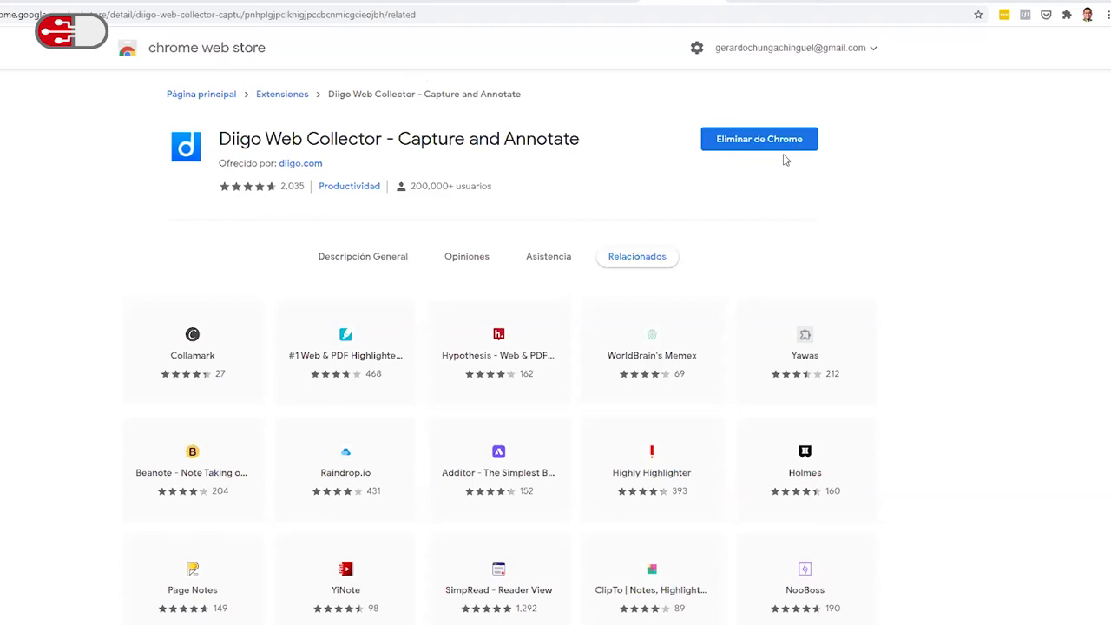
Check the browser's extension list for Diigo Web Collector and switch to the open Educared page "Jugamos Rayuela".
click(1068, 17)
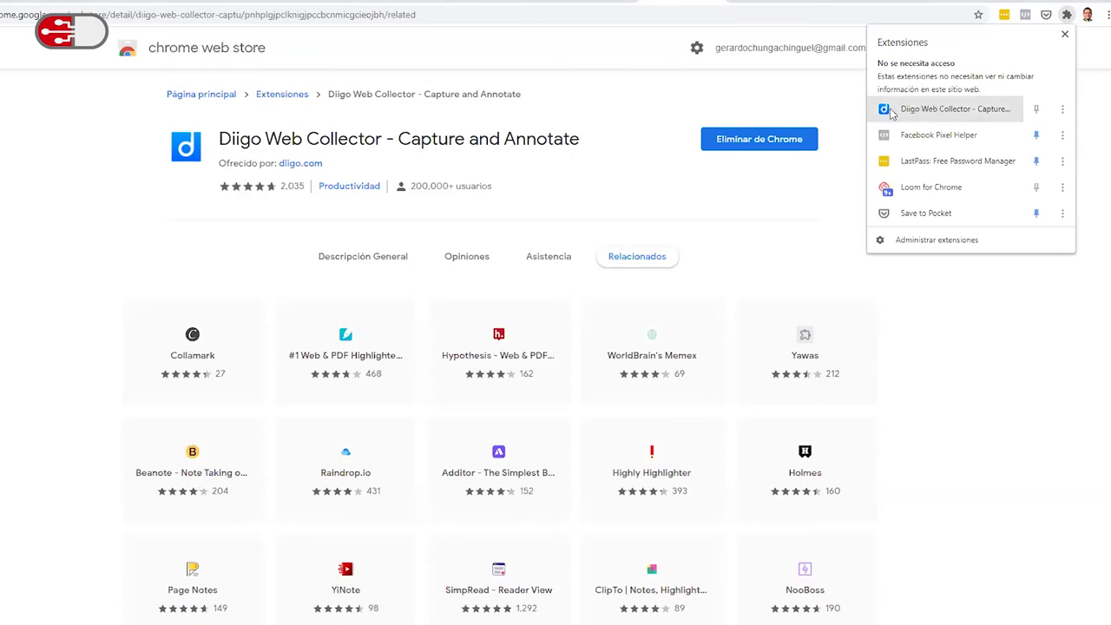
click(848, 105)
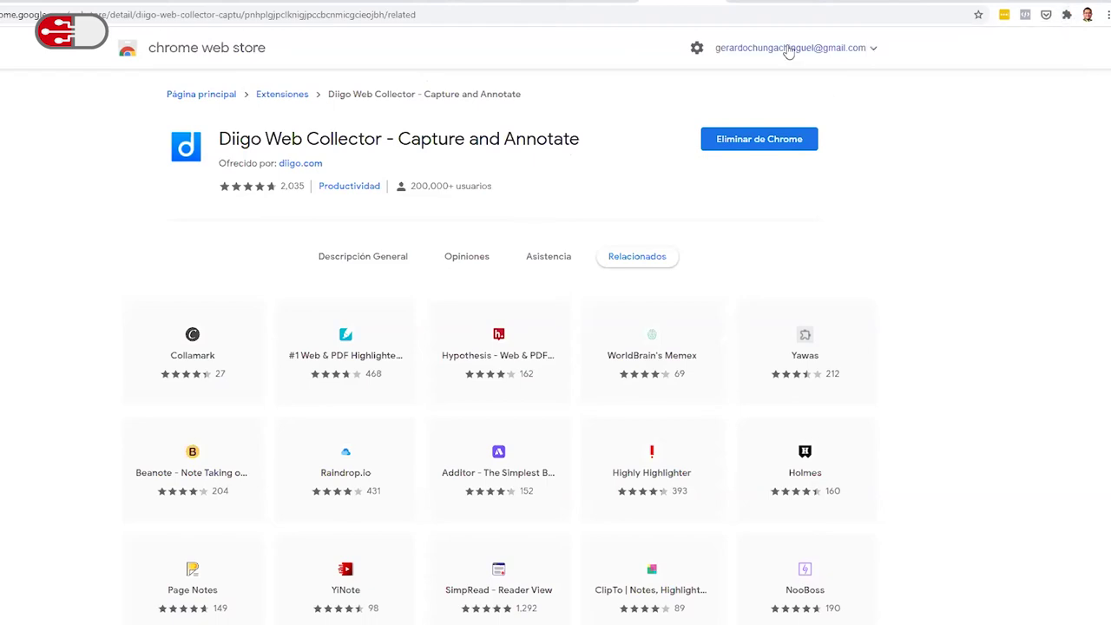
click(762, 3)
click(839, 3)
click(863, 2)
click(839, 2)
click(816, 2)
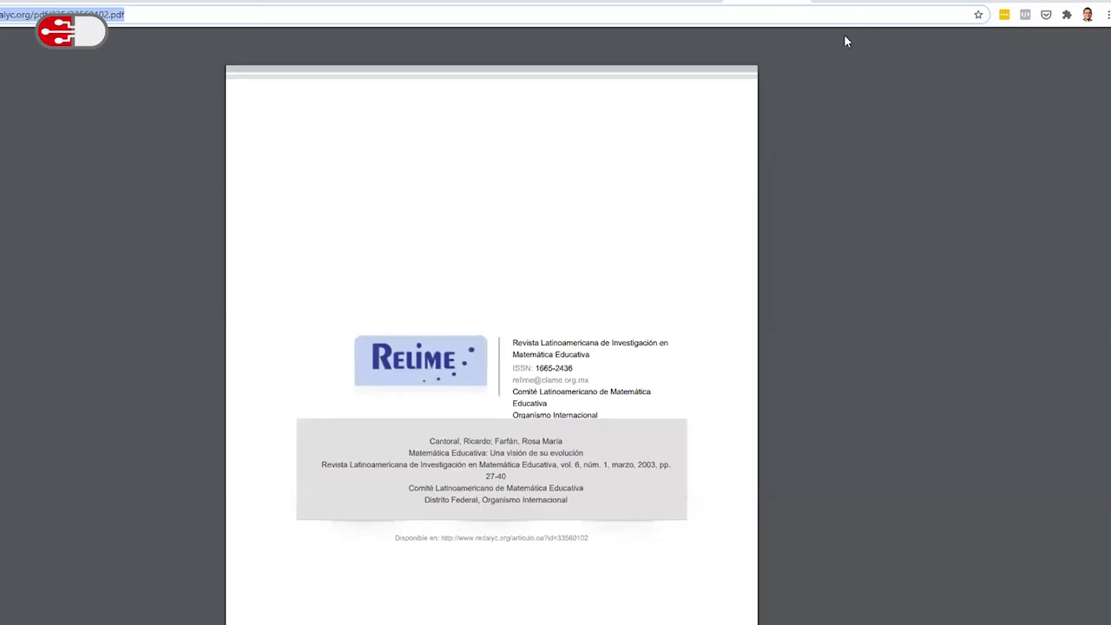
mouse_move(838, 46)
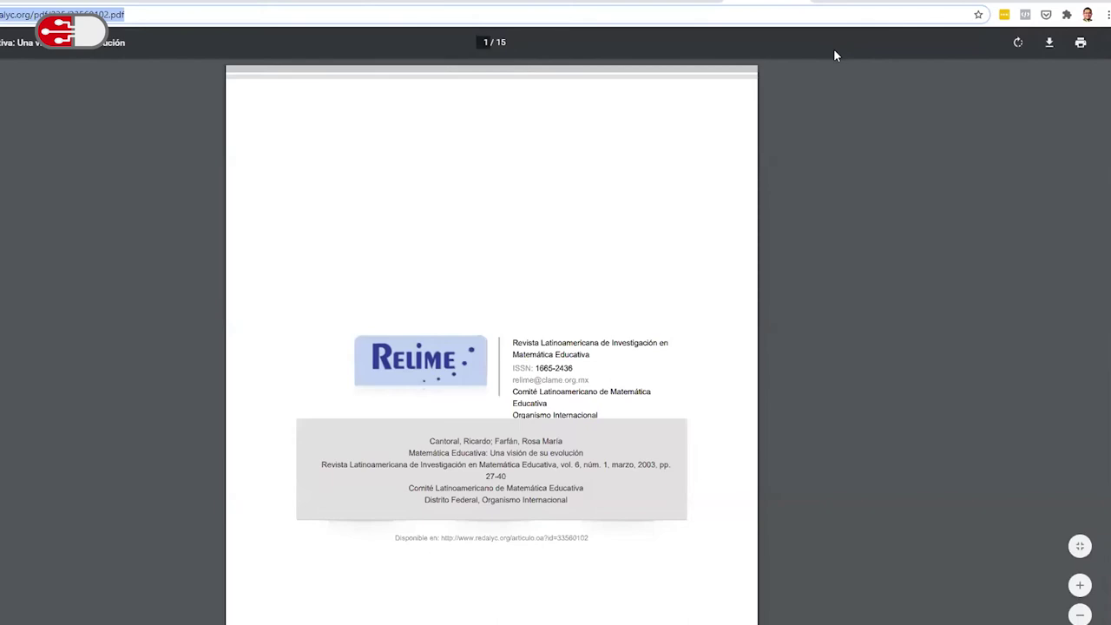
click(848, 2)
click(863, 2)
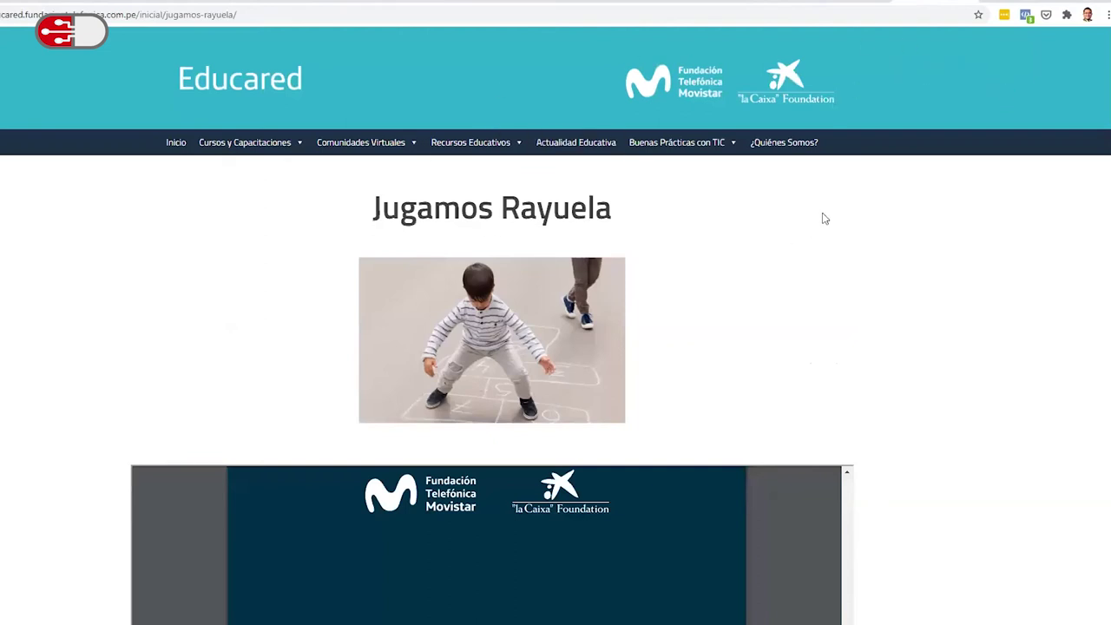
Try to save the Jugamos Rayuela page as a Diigo bookmark, dismiss the alert and reload the page.
click(1067, 16)
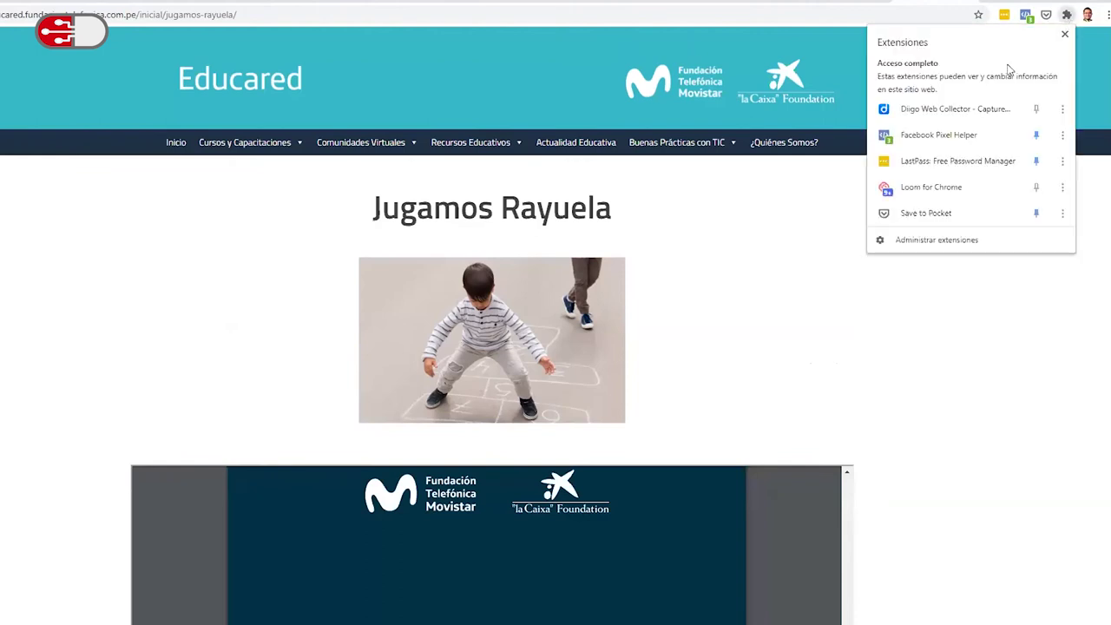
click(955, 110)
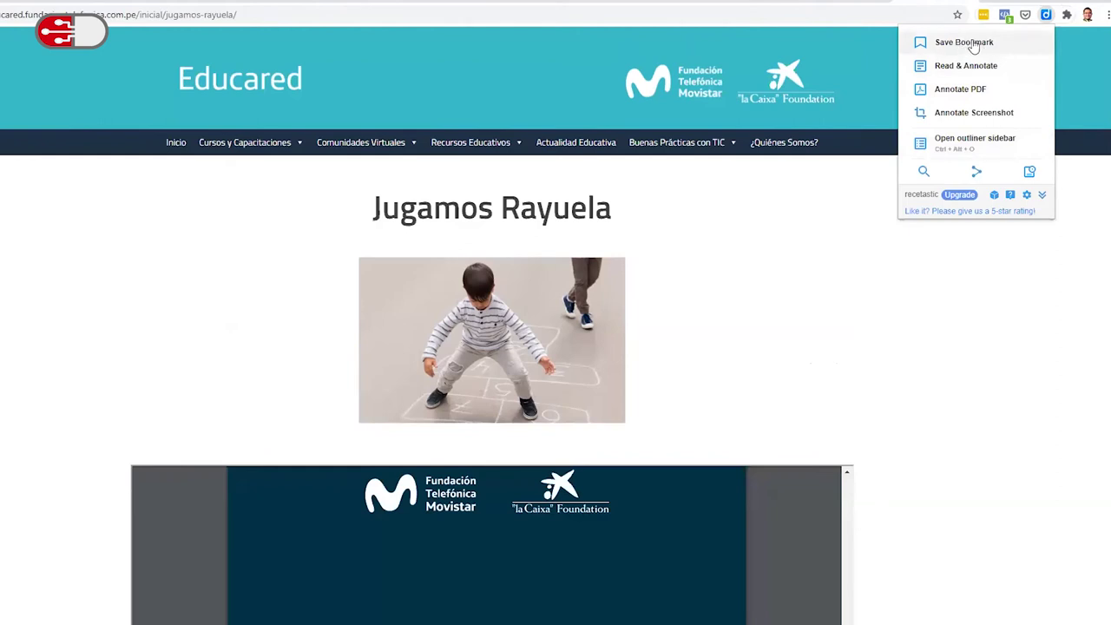
click(973, 46)
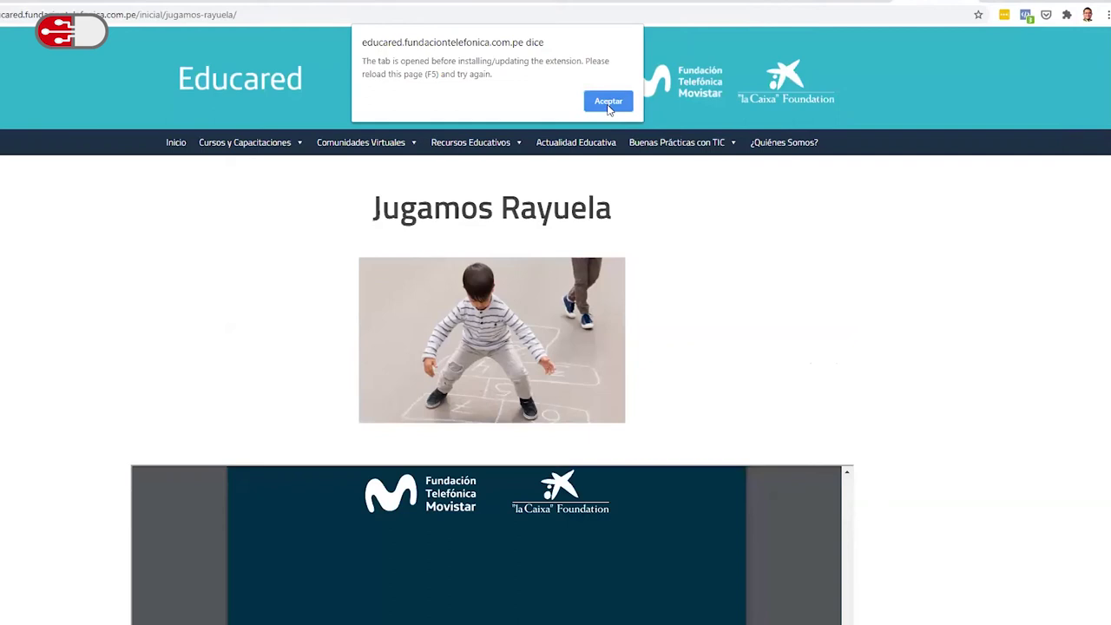
click(608, 102)
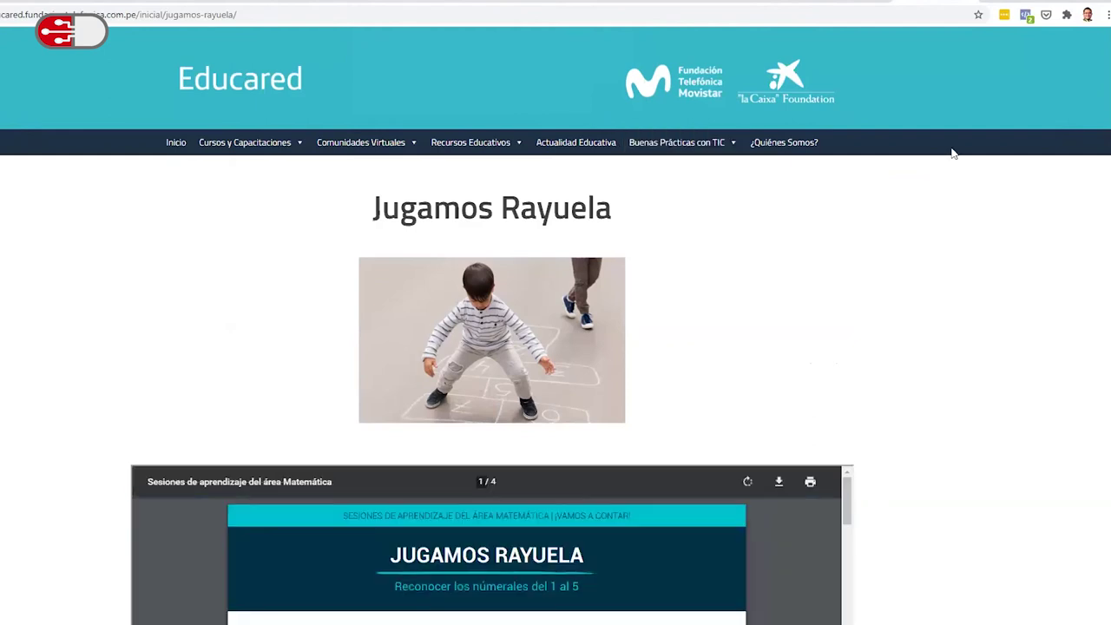
key(alt+Left)
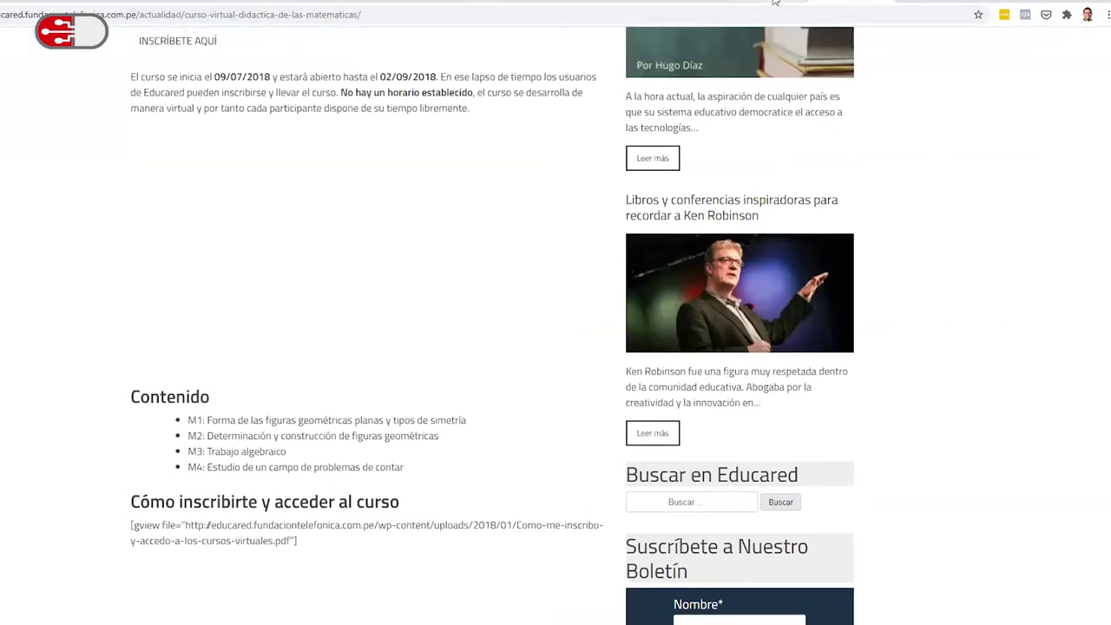
click(775, 1)
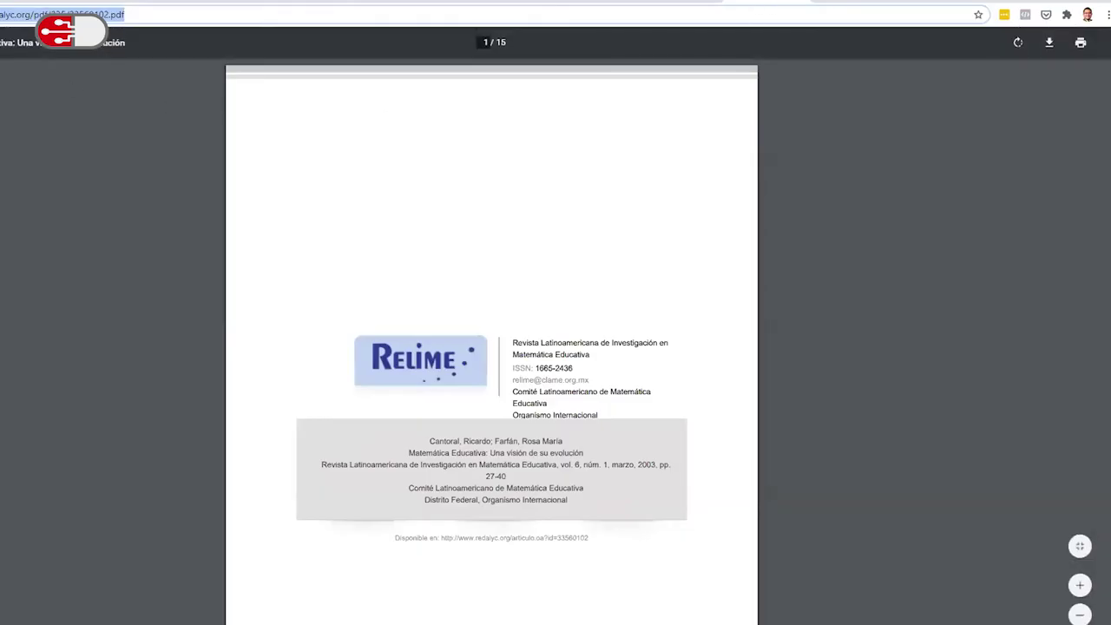
click(928, 3)
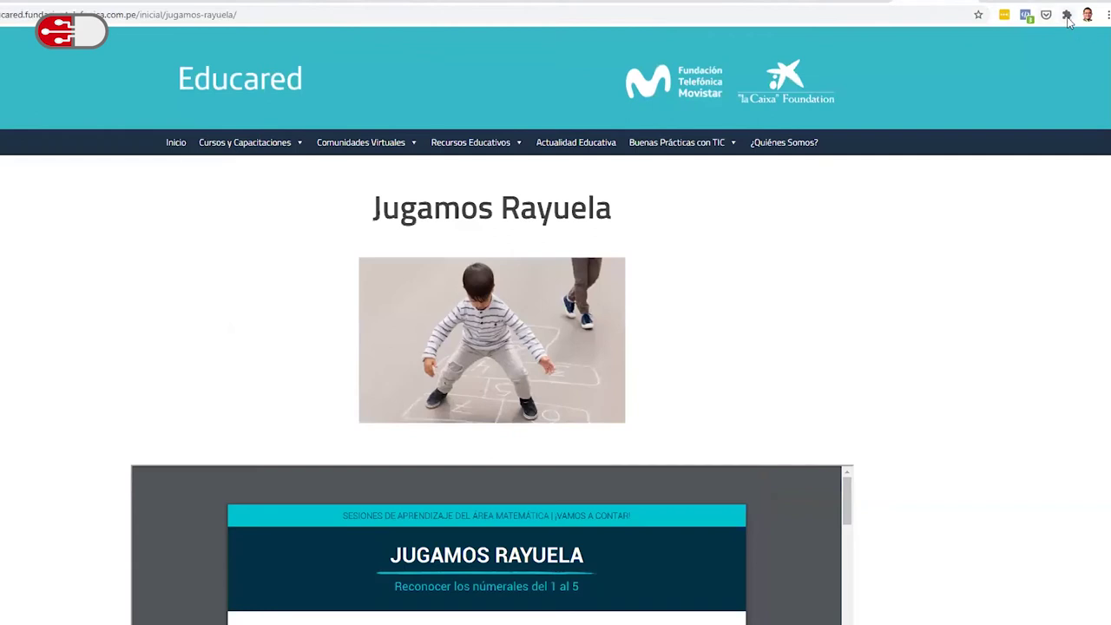
Start a Diigo bookmark for the Jugamos Rayuela page and title it "Sesión de aprendizaje Jugamos Rayuela".
click(1067, 17)
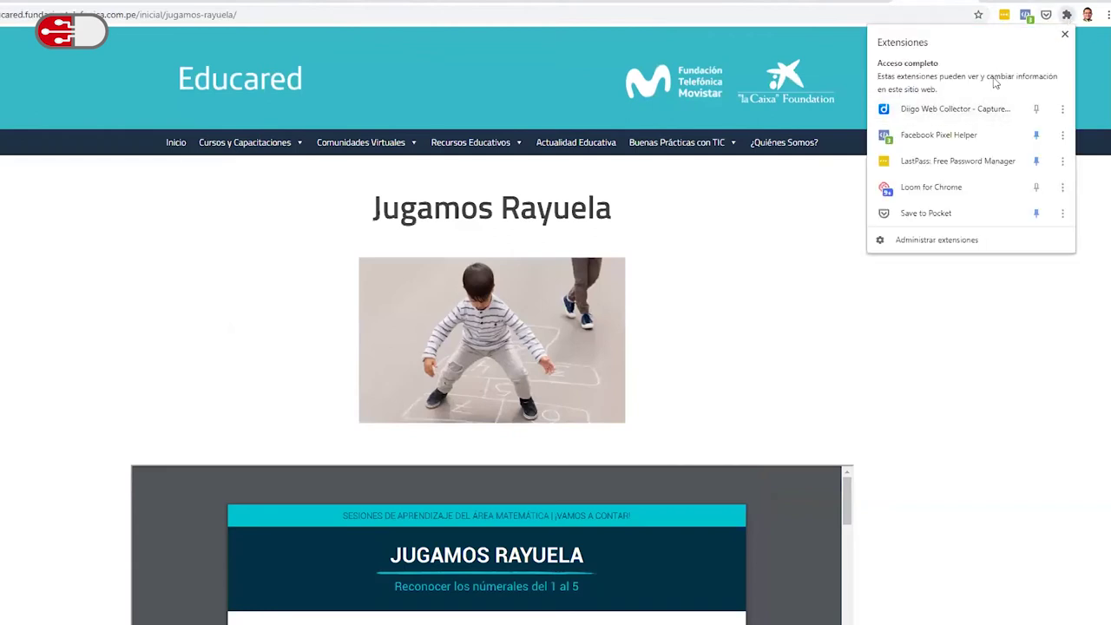
click(935, 114)
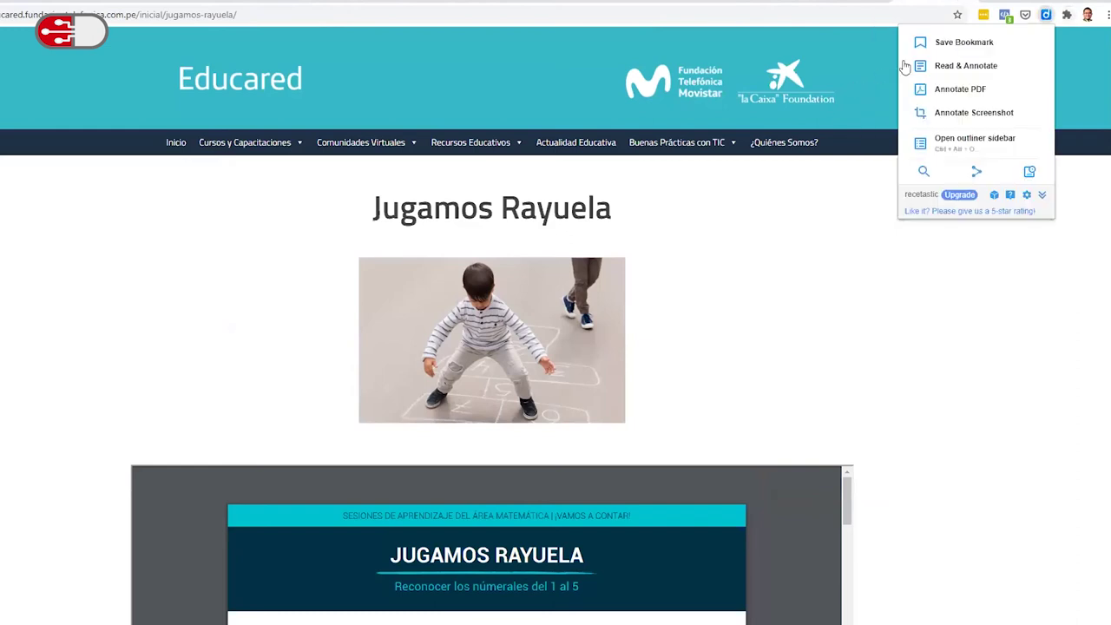
click(950, 45)
click(824, 56)
drag(930, 56, 779, 57)
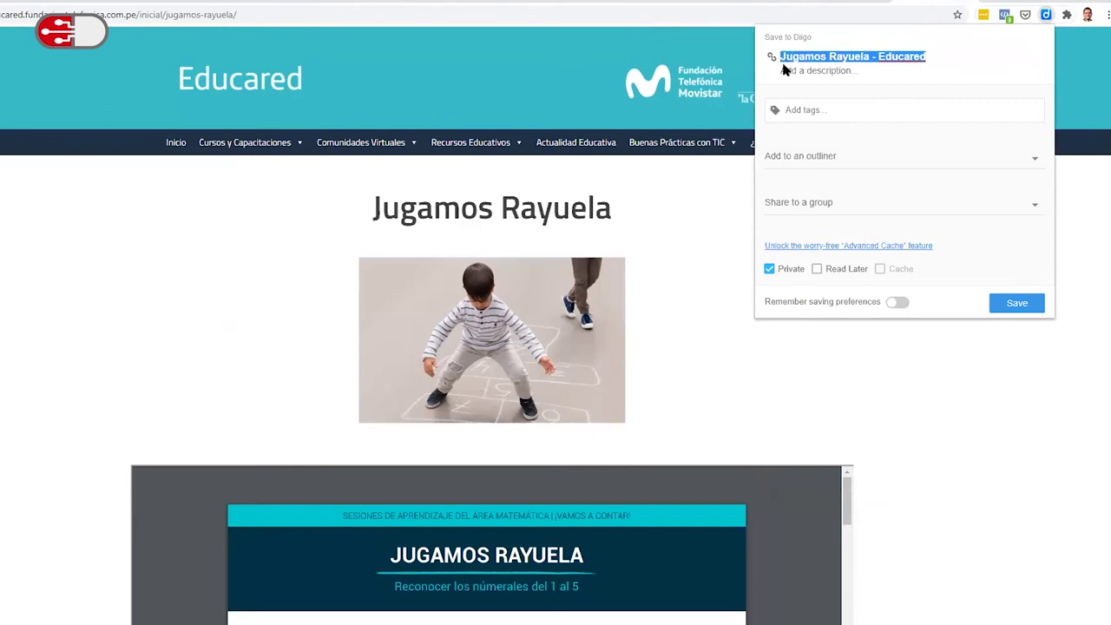
click(861, 75)
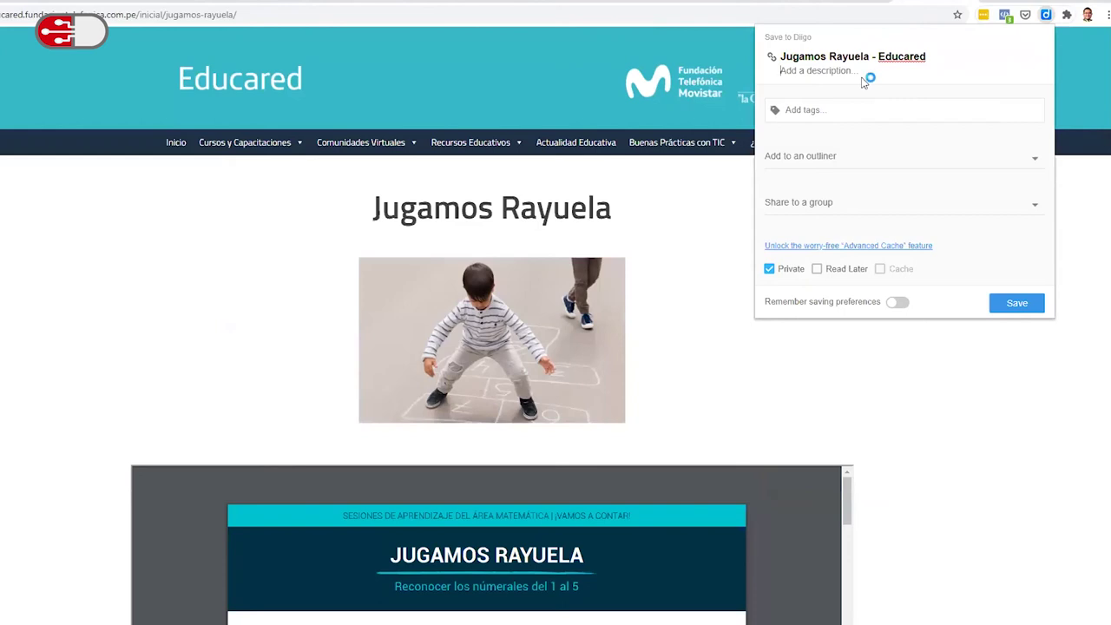
scroll(616, 309, down, 3)
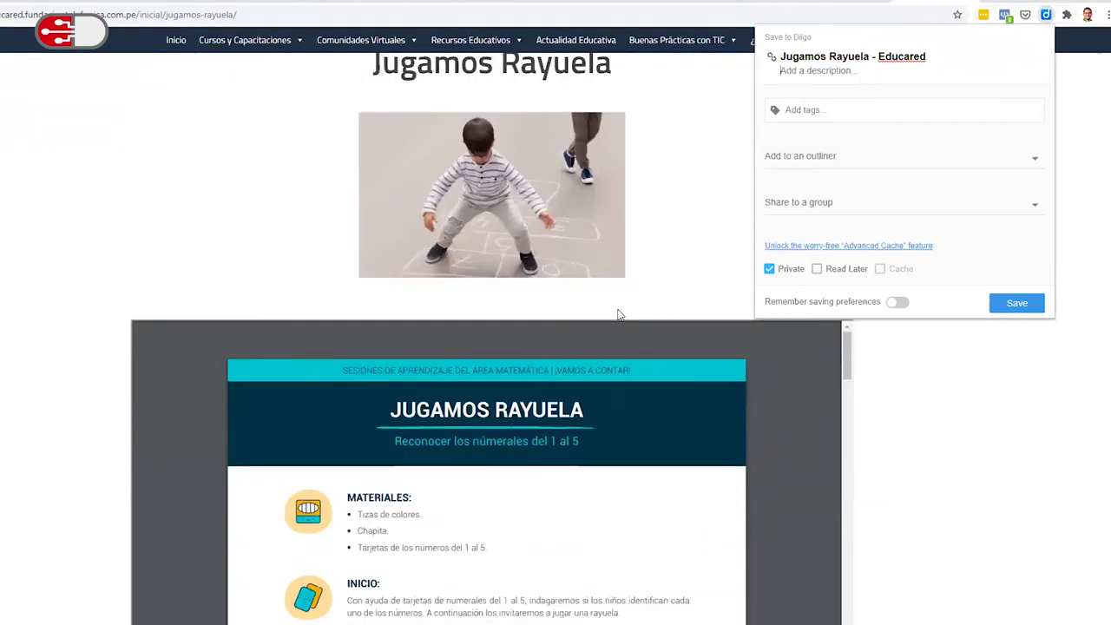
triple_click(847, 56)
text(S)
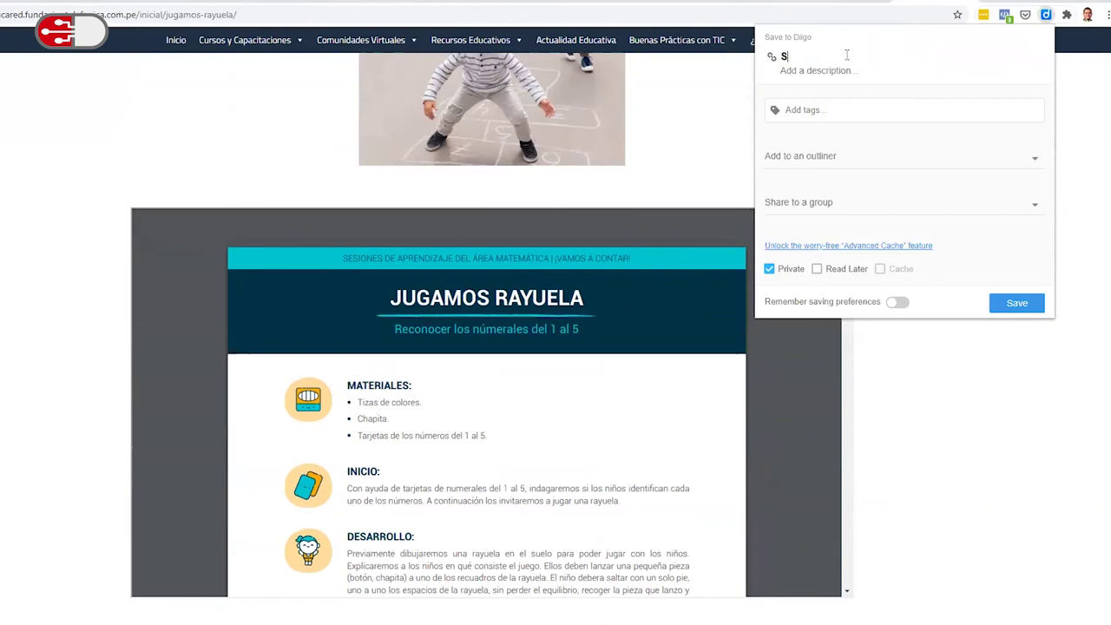
text(esión de aprendizaje )
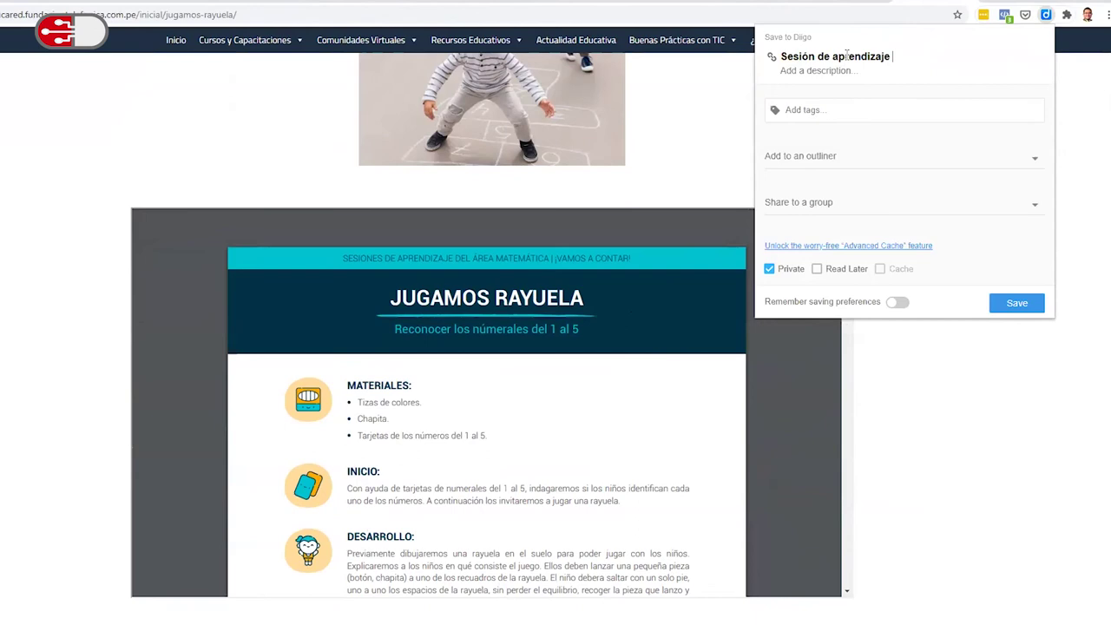
text(Jugamos Rayuela)
Add the tags "sesiones de aprendizaje" (in quotation marks), 6toPrimaria and Ciencias to the bookmark.
click(831, 102)
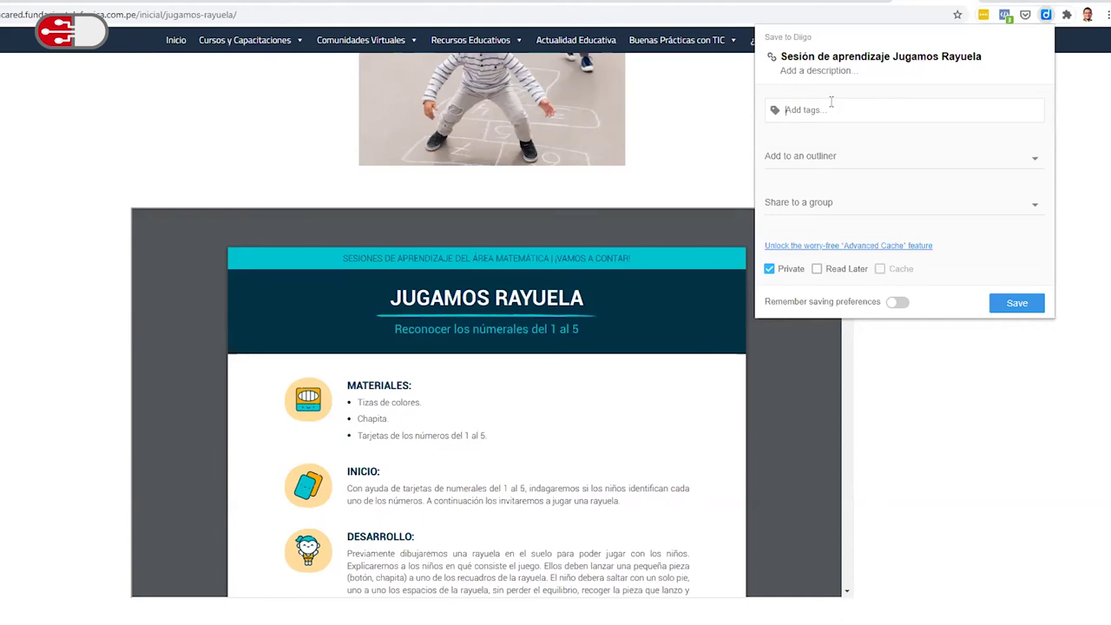
text("sesiones de aprendizaje" 6toPrimaria )
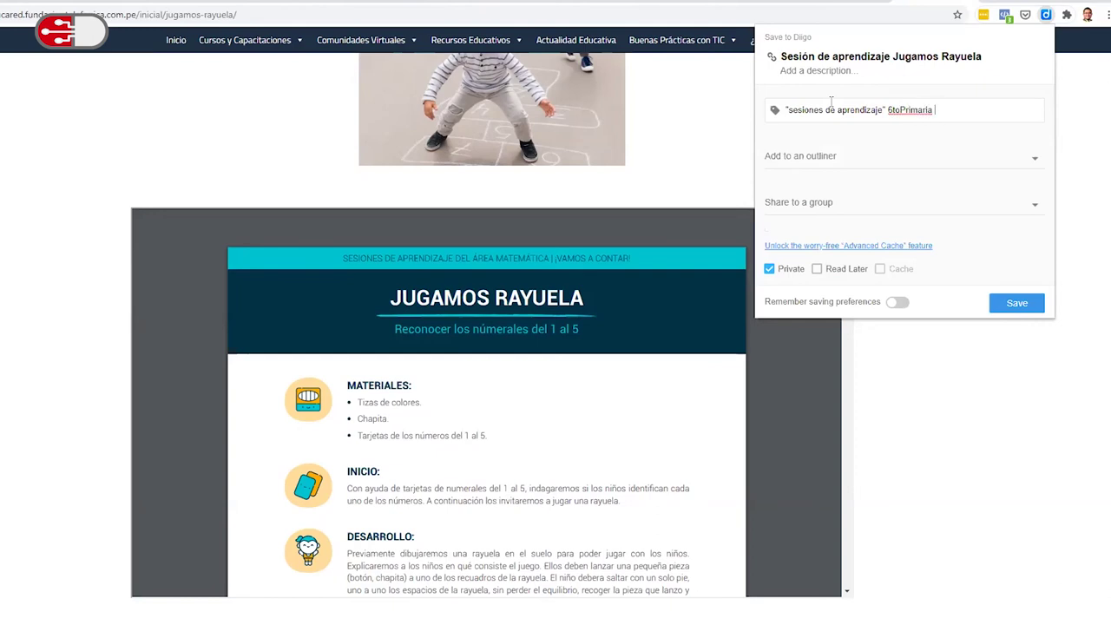
text(Ciencias)
click(884, 108)
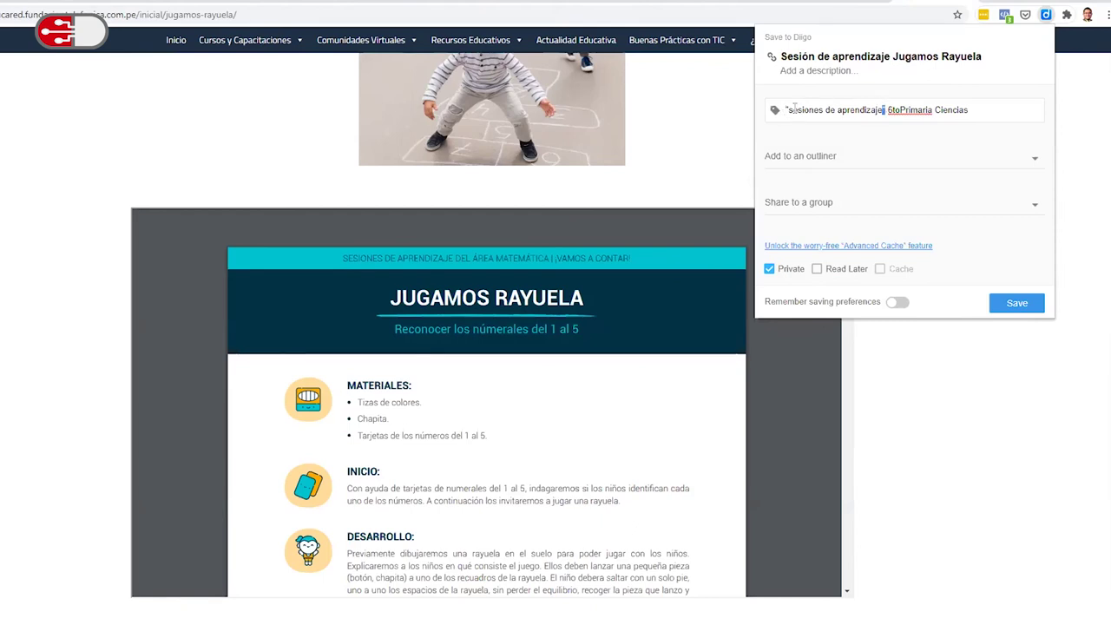
text(")
double_click(890, 110)
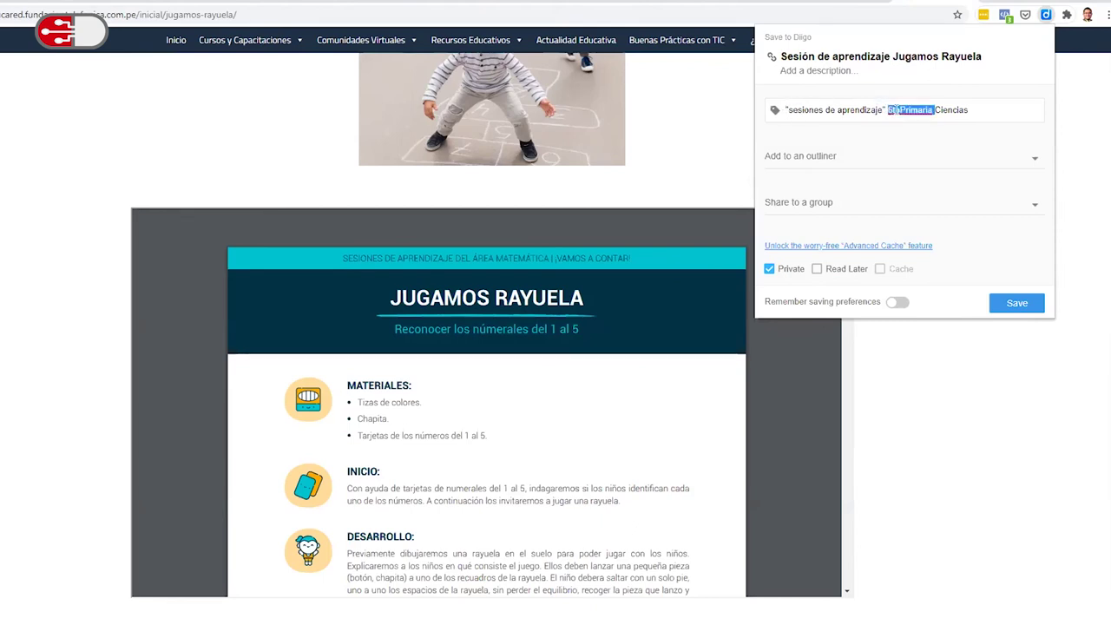
click(887, 109)
drag(887, 110, 936, 109)
double_click(939, 109)
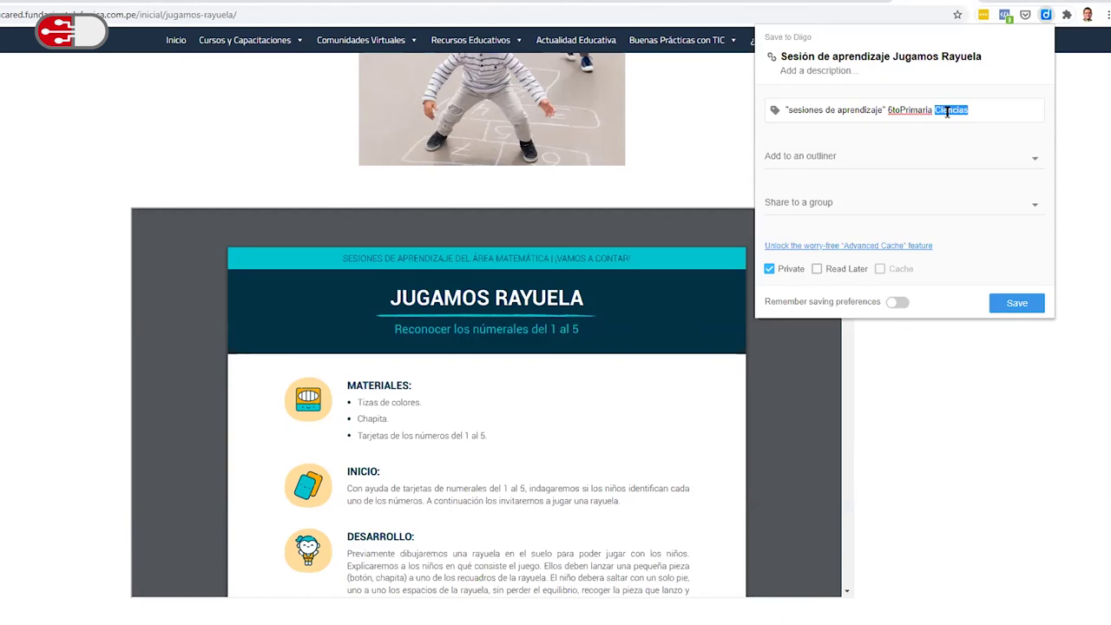
Make the Jugamos Rayuela bookmark non-private and save it to Diigo.
click(990, 113)
click(770, 270)
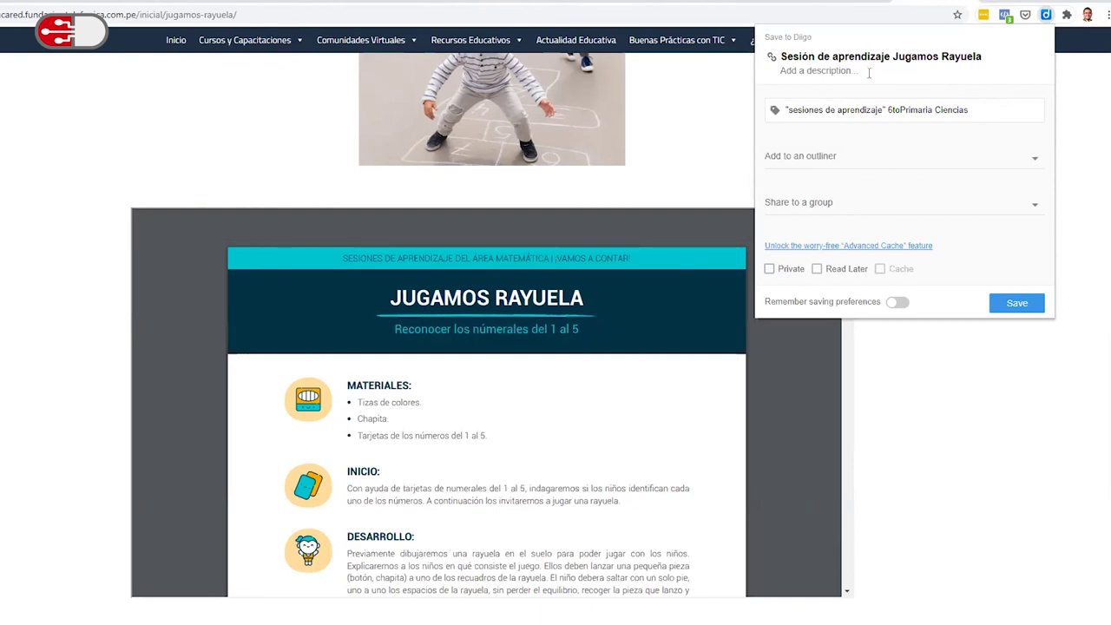
click(830, 111)
click(1017, 306)
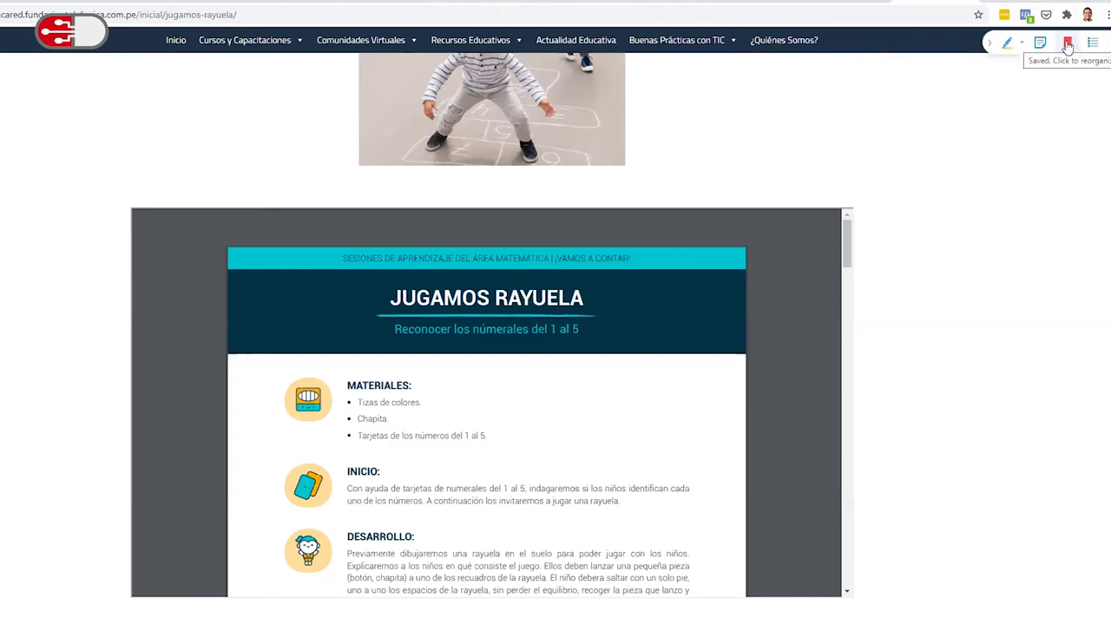
Switch to the open Educared page "Curso virtual: Didáctica de las matemáticas" and start a Diigo bookmark for it.
click(846, 4)
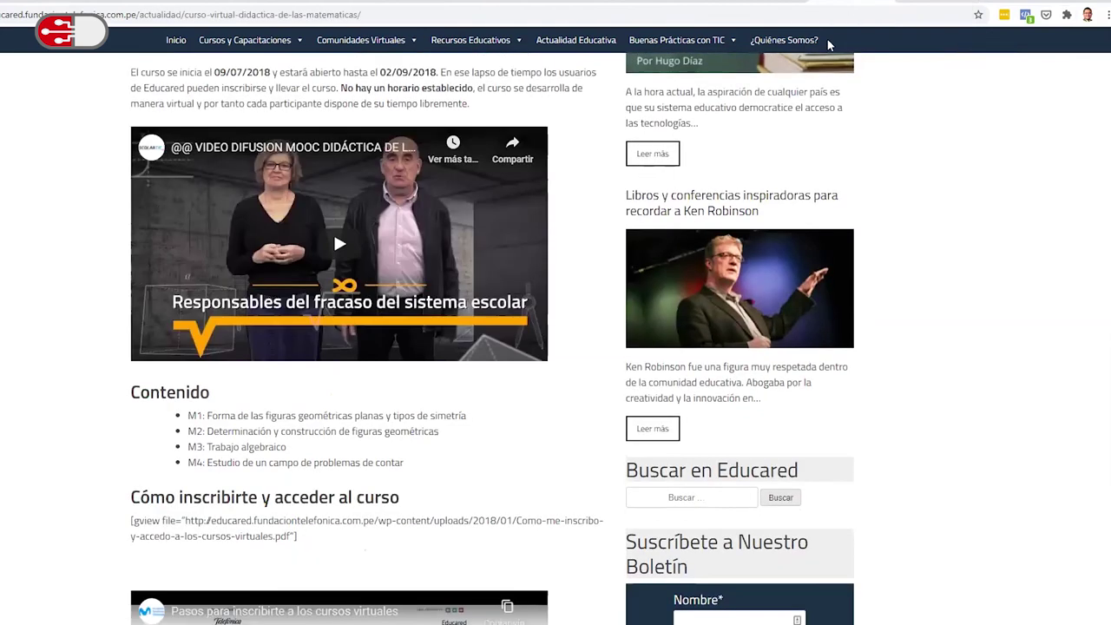
scroll(919, 239, up, 5)
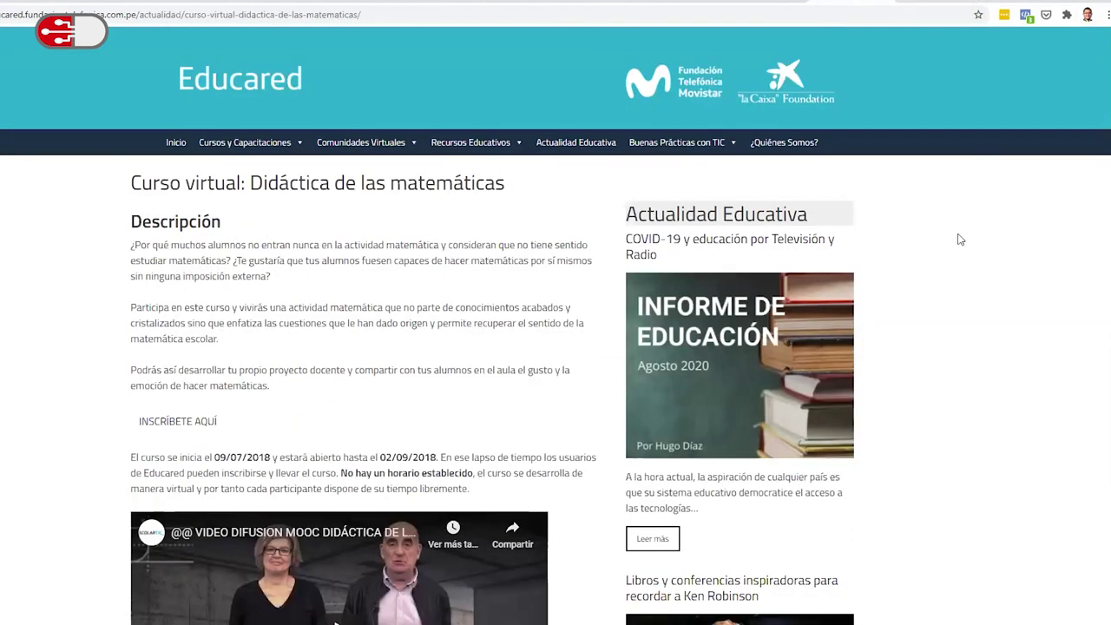
click(1106, 17)
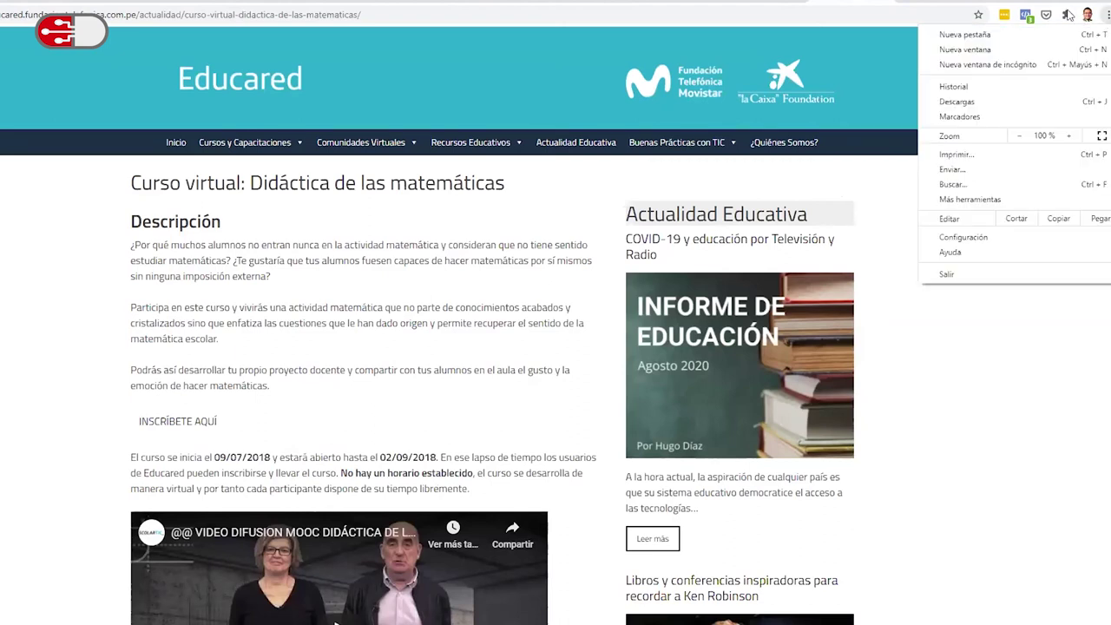
click(1066, 15)
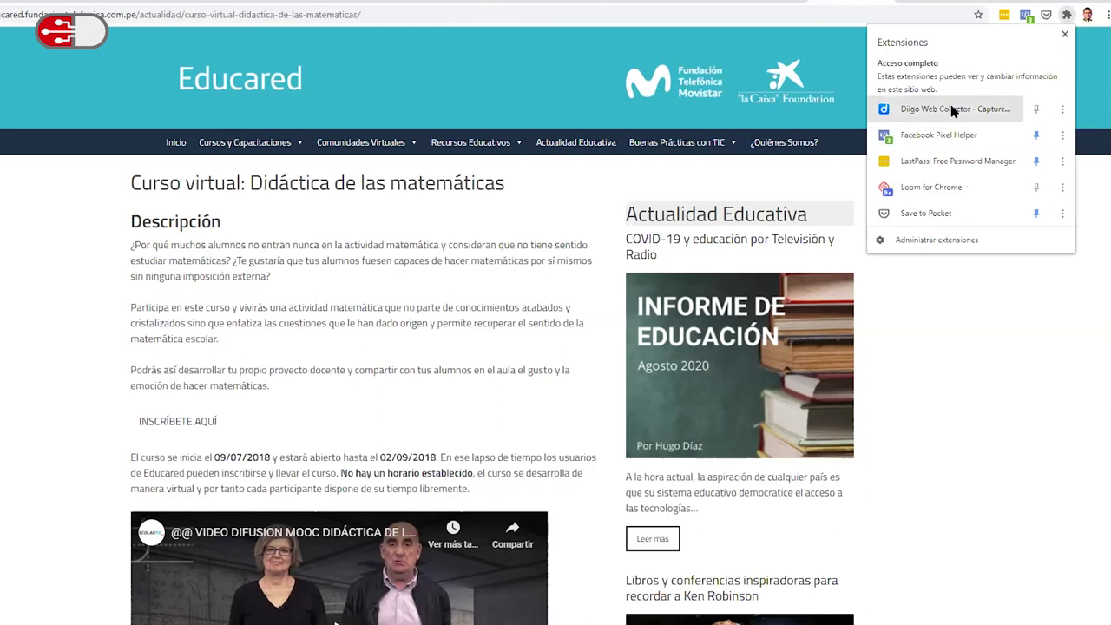
click(952, 105)
click(954, 109)
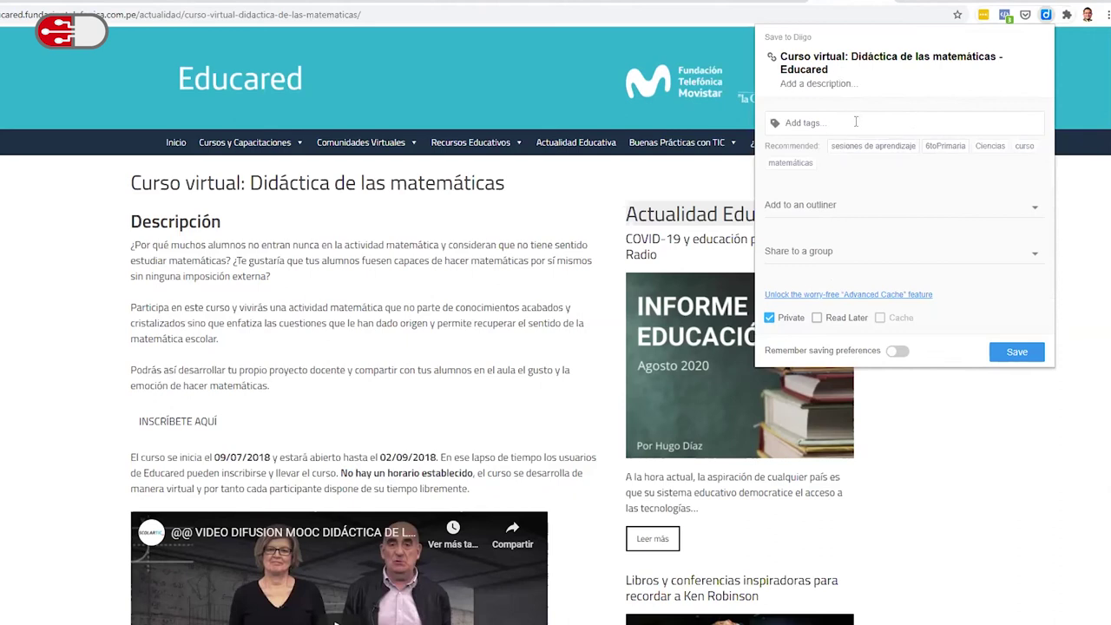
Add the tags "sesiones de aprendizaje" (in quotation marks), 6toPrimaria and Matemática to the course bookmark.
click(870, 147)
click(945, 146)
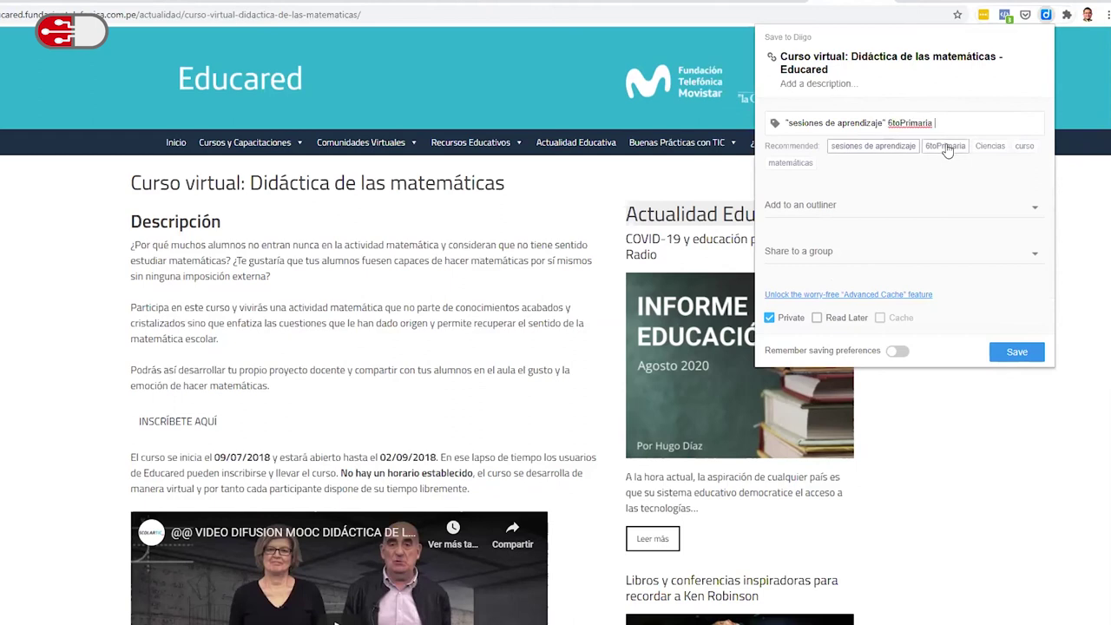
text(Matemática)
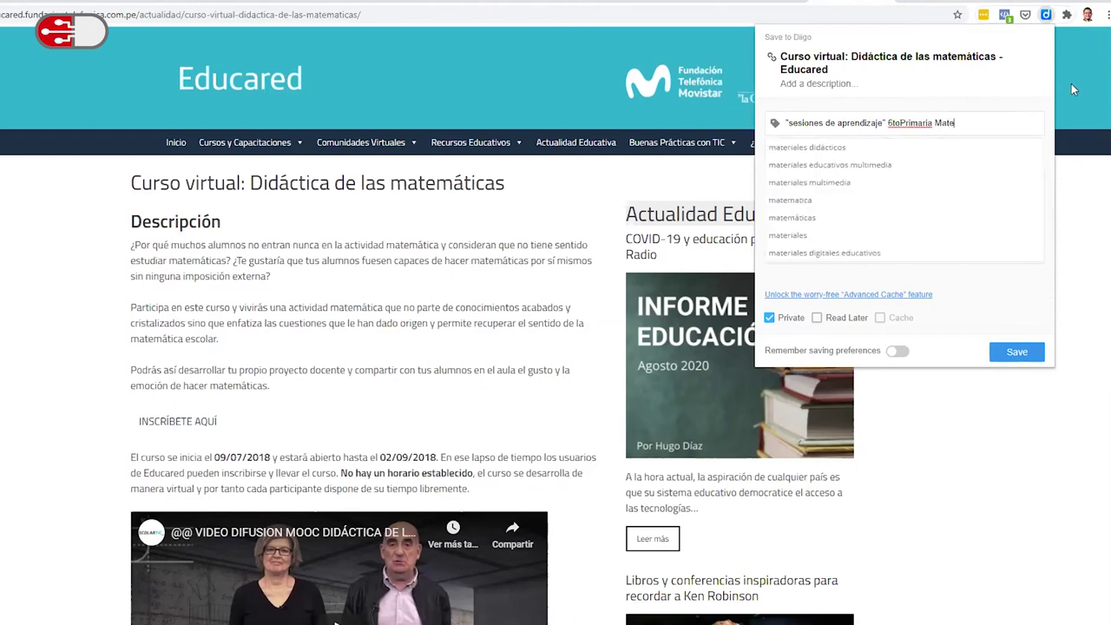
click(1016, 85)
Make the course bookmark non-private and save it to Diigo.
click(769, 317)
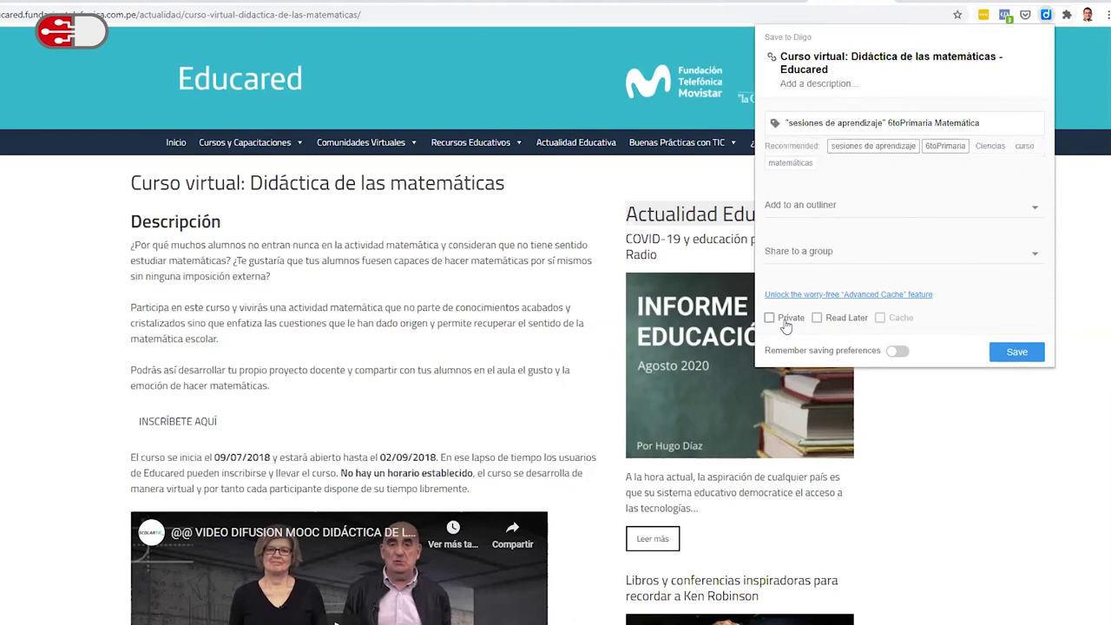
click(809, 58)
click(821, 122)
click(1021, 358)
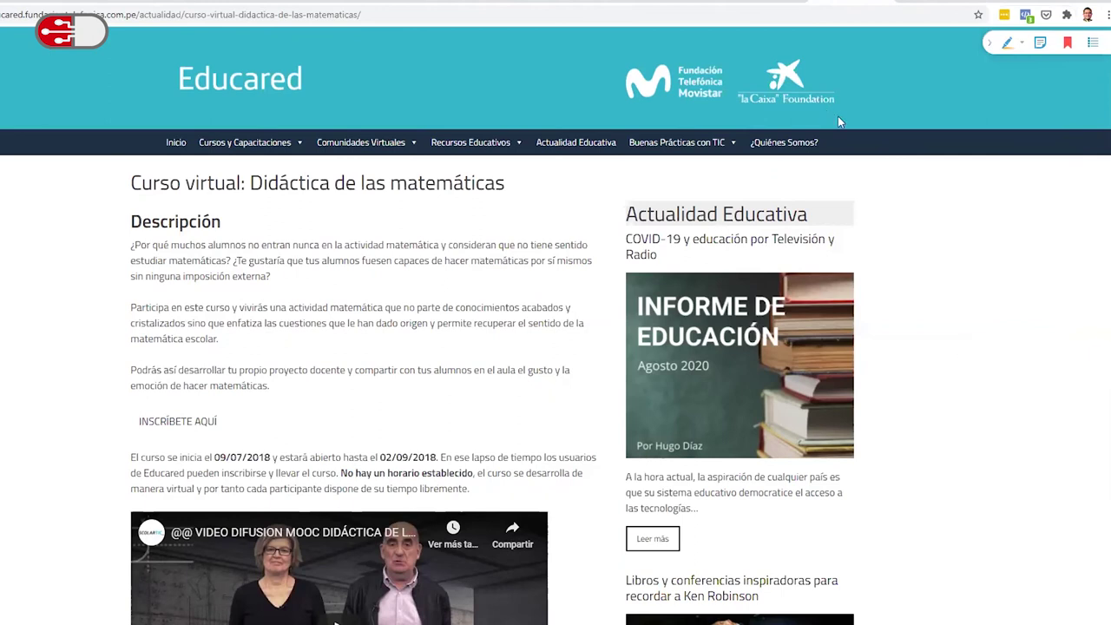
Switch to the open Redalyc article PDF, dismiss the Diigo annotation tip and start a Diigo bookmark for it.
click(707, 5)
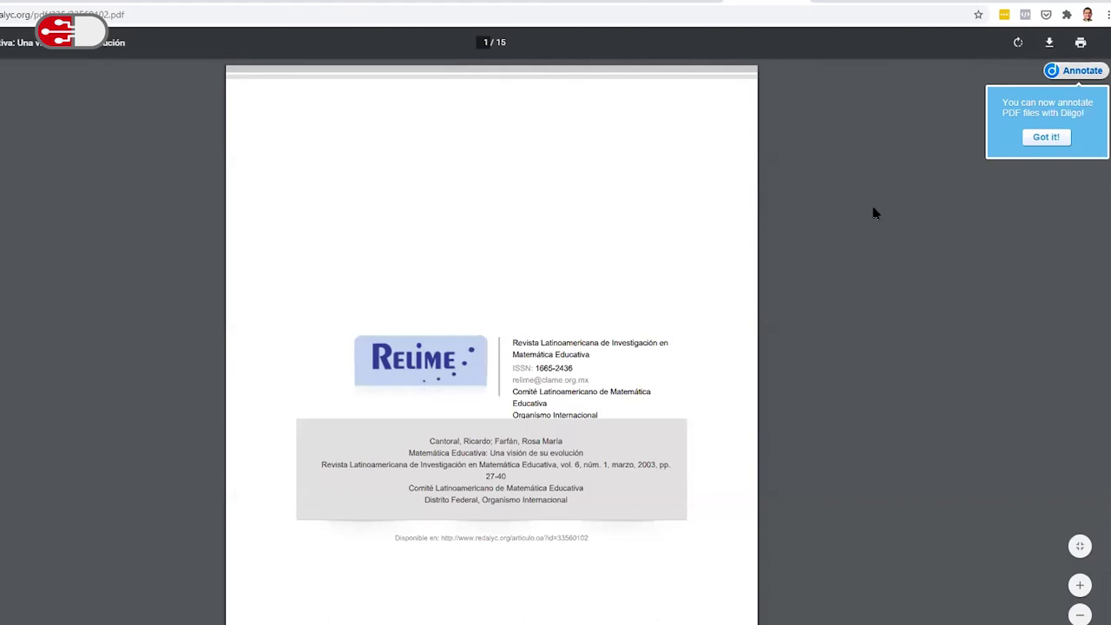
click(1046, 136)
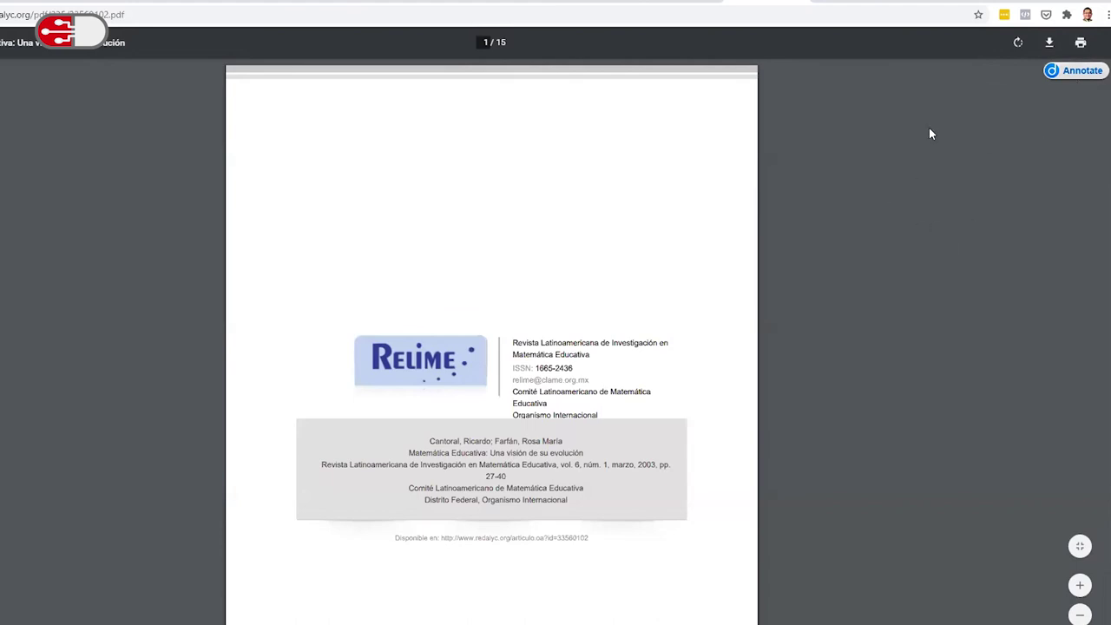
click(1067, 14)
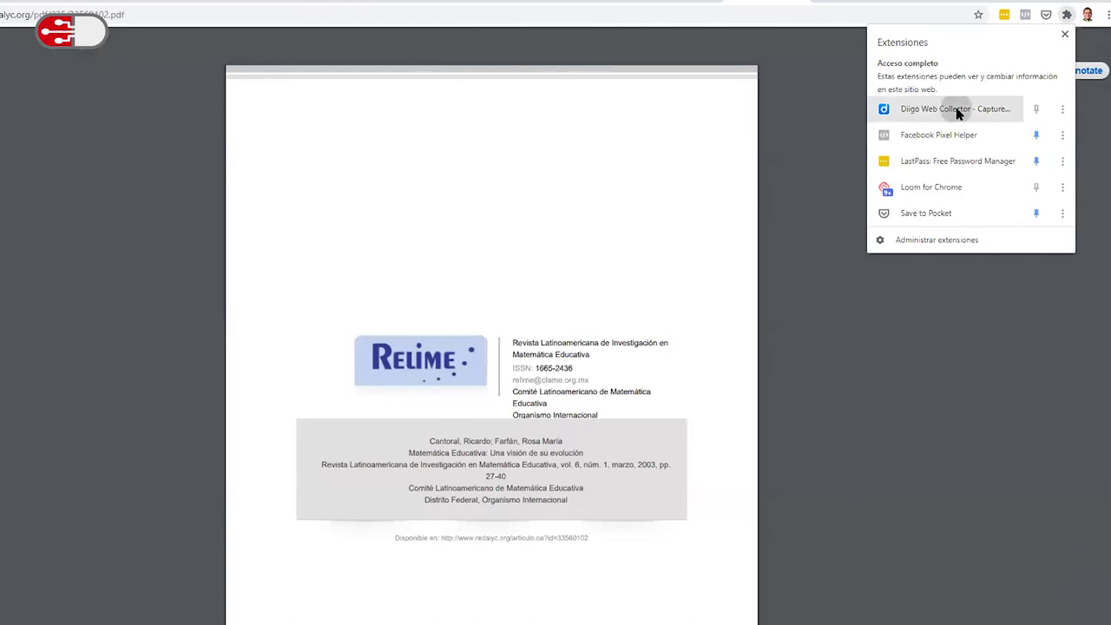
click(957, 114)
click(949, 41)
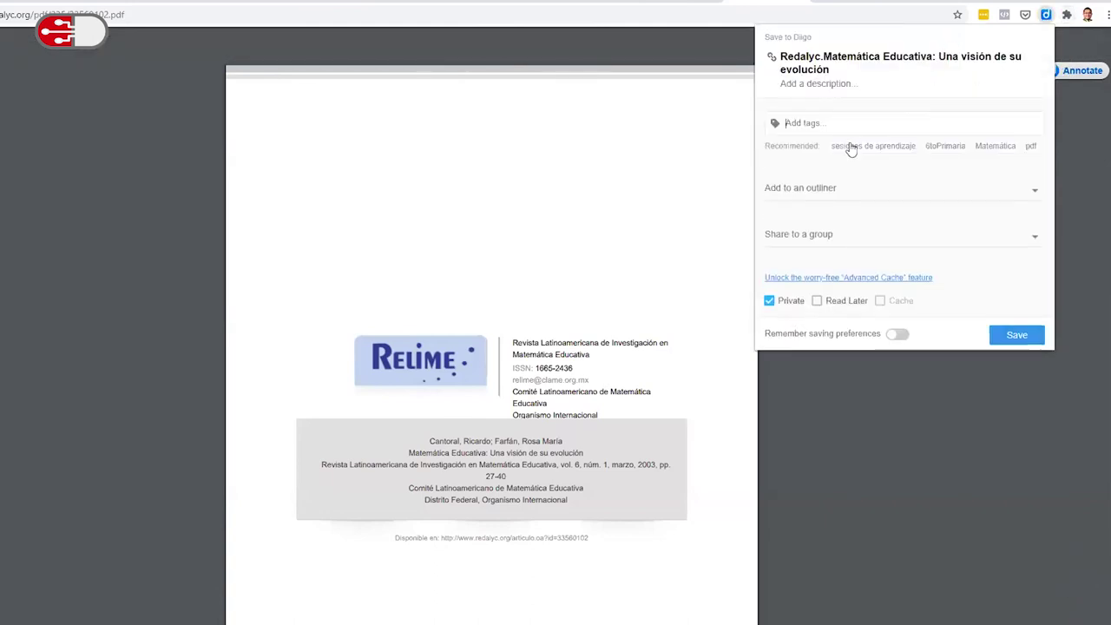
Title the bookmark "Artículo - Matemática Educativa: Una visión de su evolución", tag it articulo and save it.
drag(824, 59, 781, 59)
text(Artículo -)
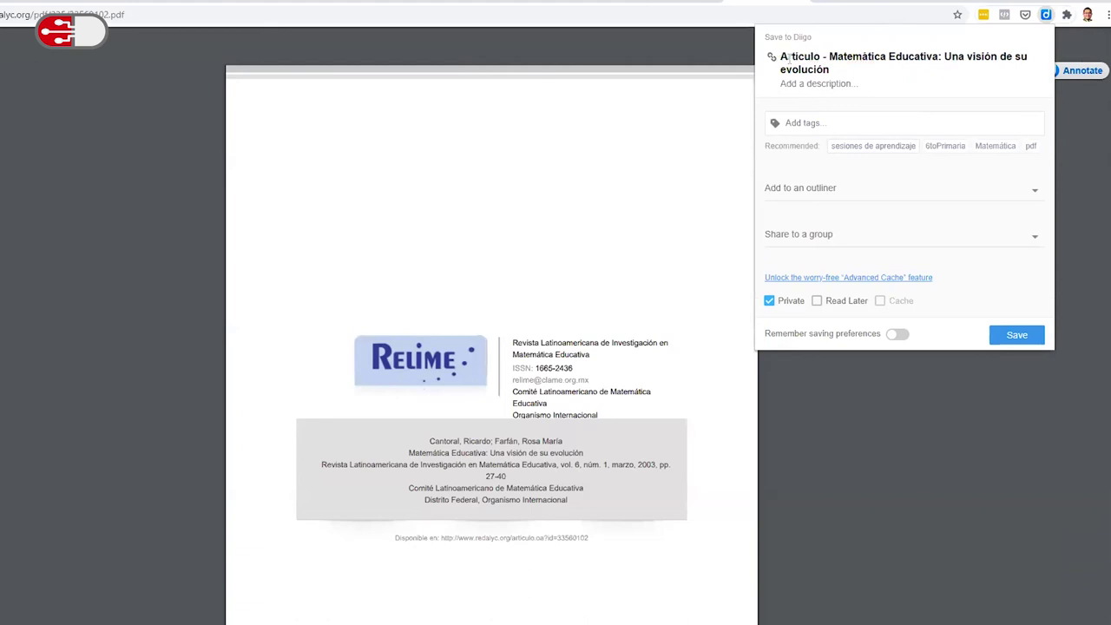
click(833, 120)
text(art)
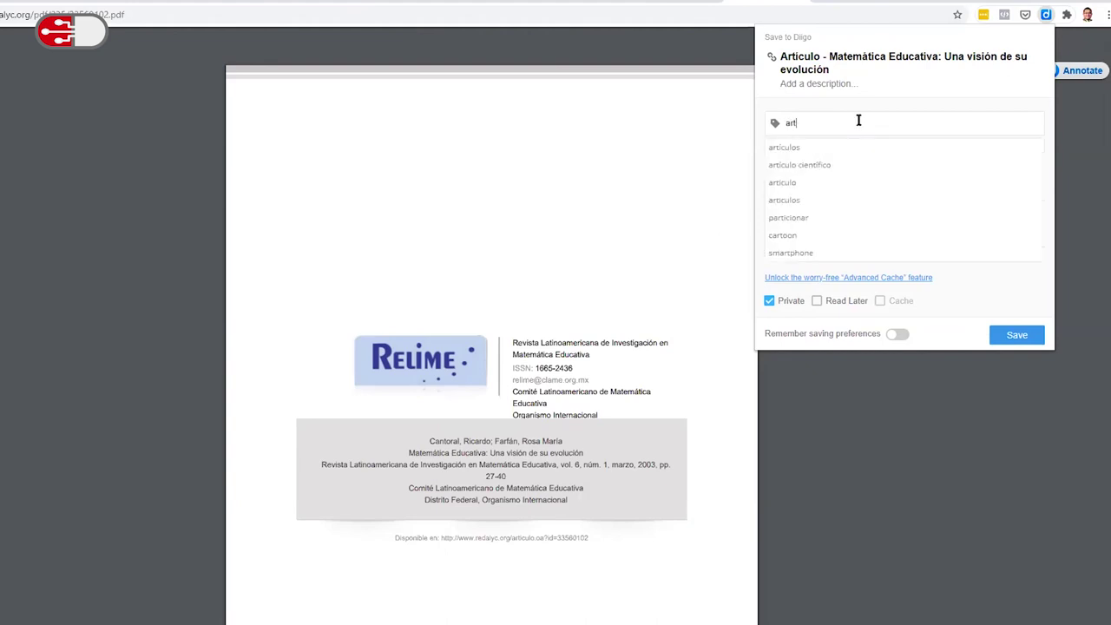
text(iculo)
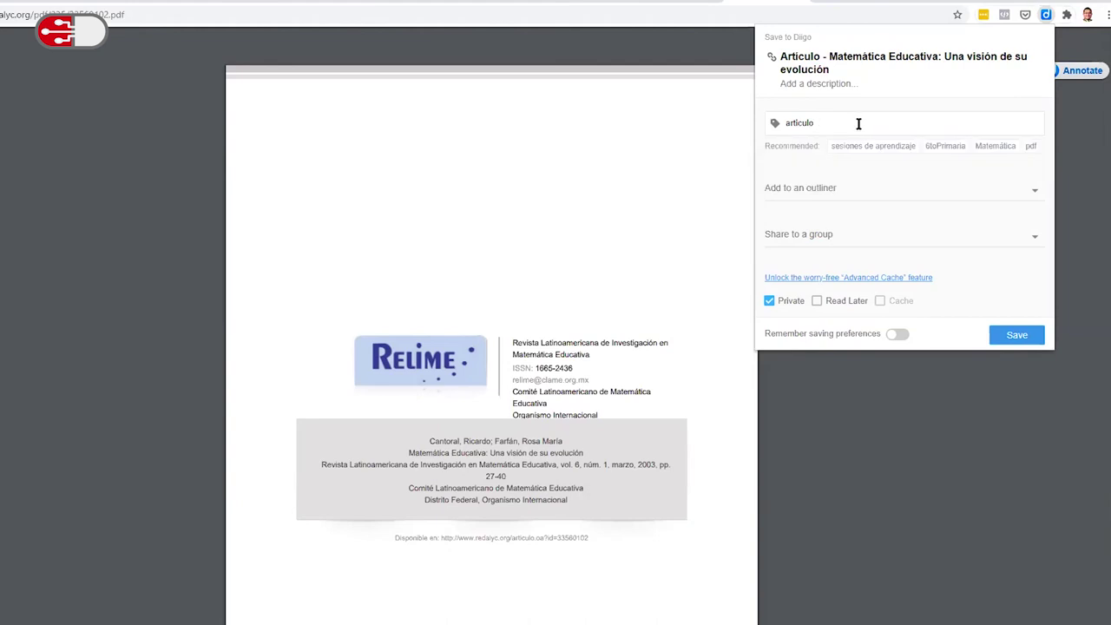
key(Return)
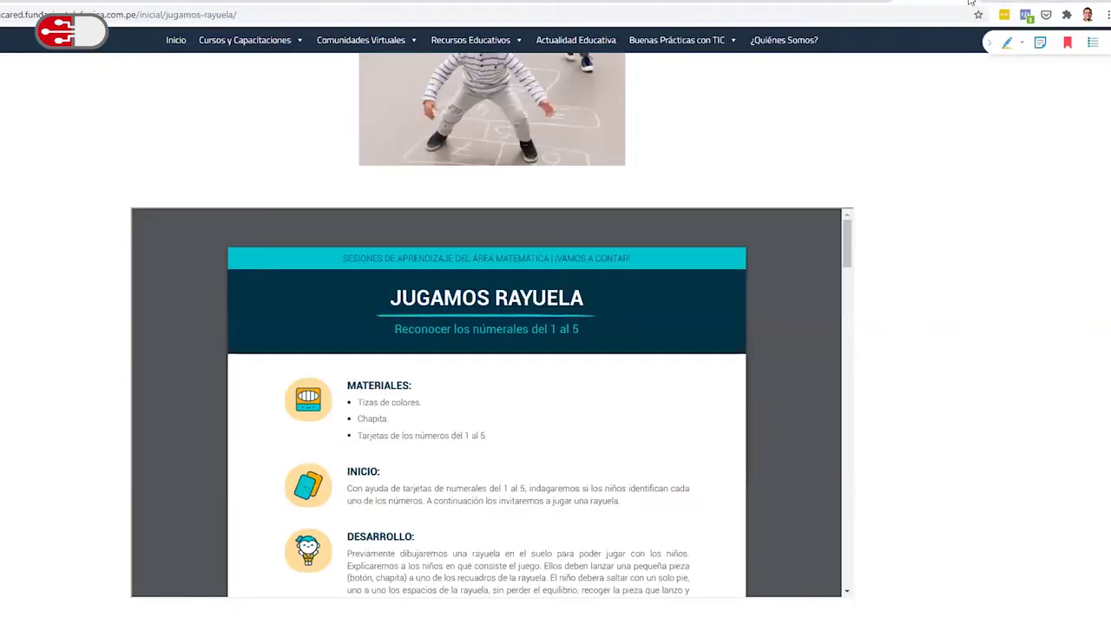
Return to the Redalyc article PDF and open its saved Diigo bookmark for editing.
click(970, 2)
click(773, 2)
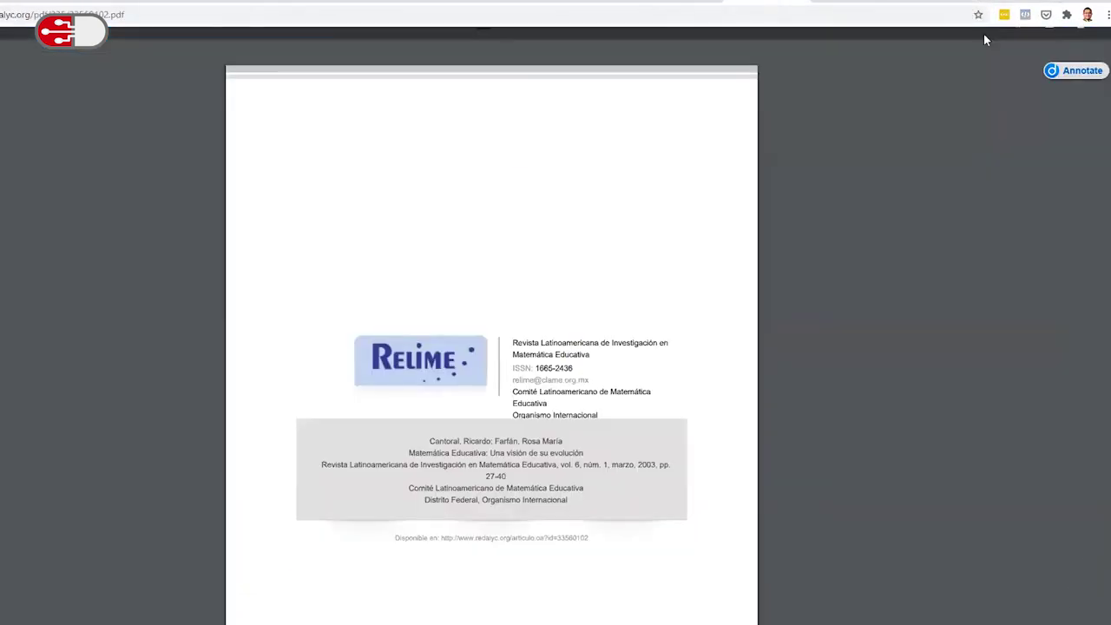
click(1066, 16)
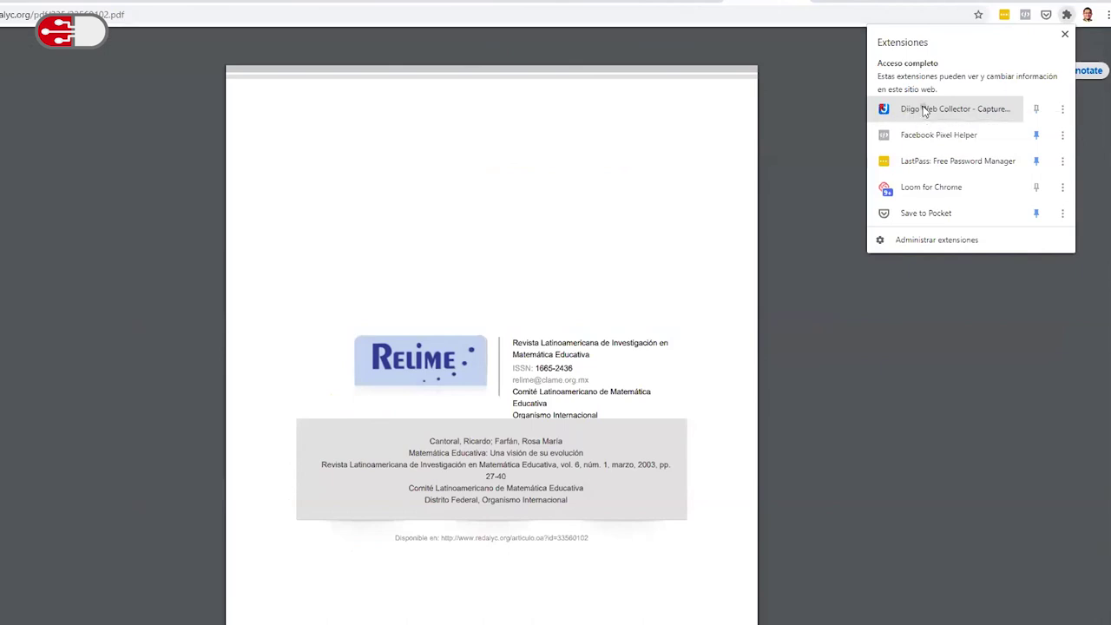
click(924, 109)
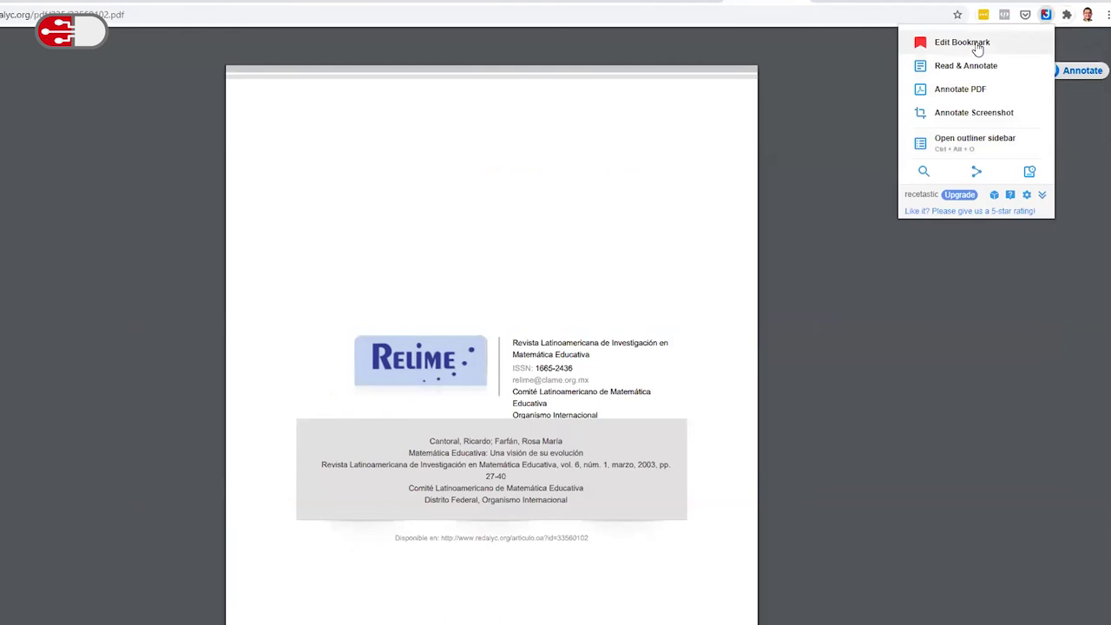
click(977, 50)
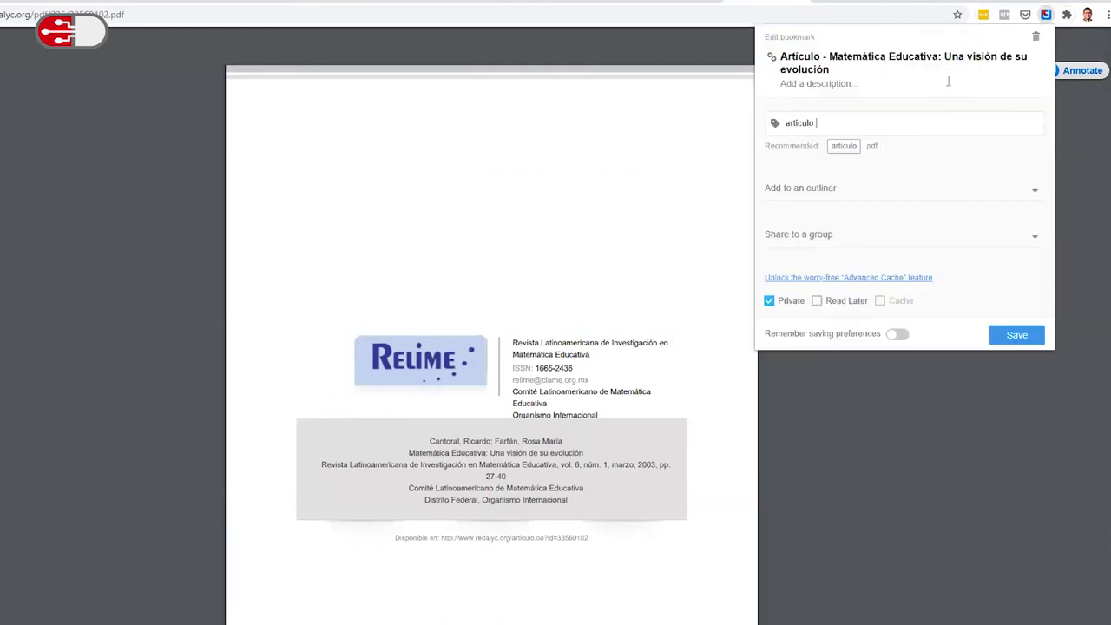
Replace the bookmark's articulo tag with the suggested tag "artículo científico".
click(835, 124)
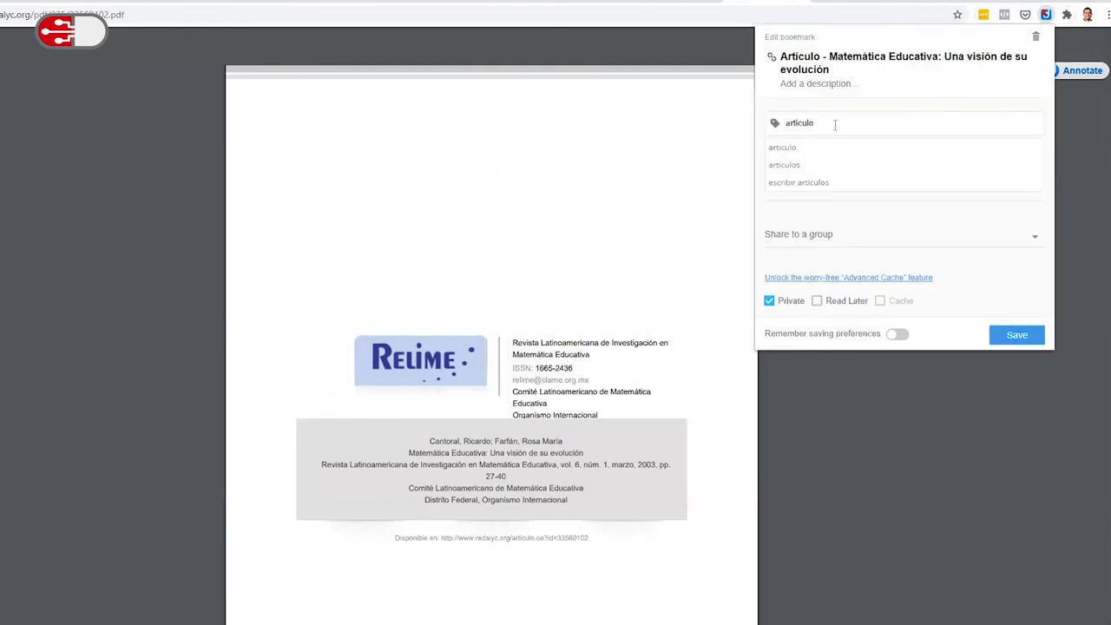
text(c)
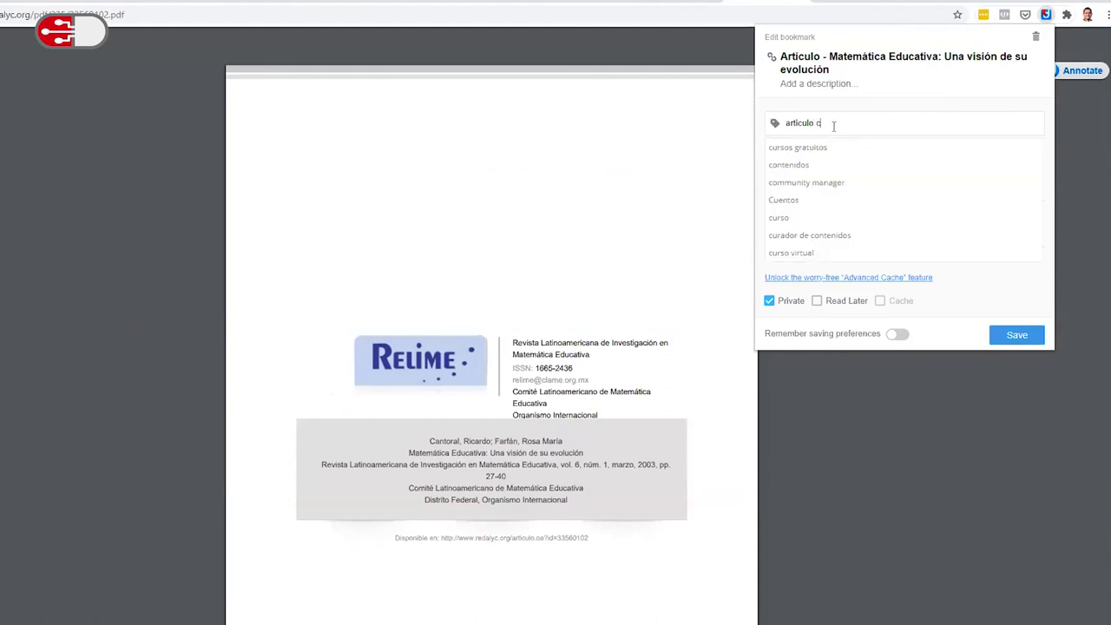
text(ien)
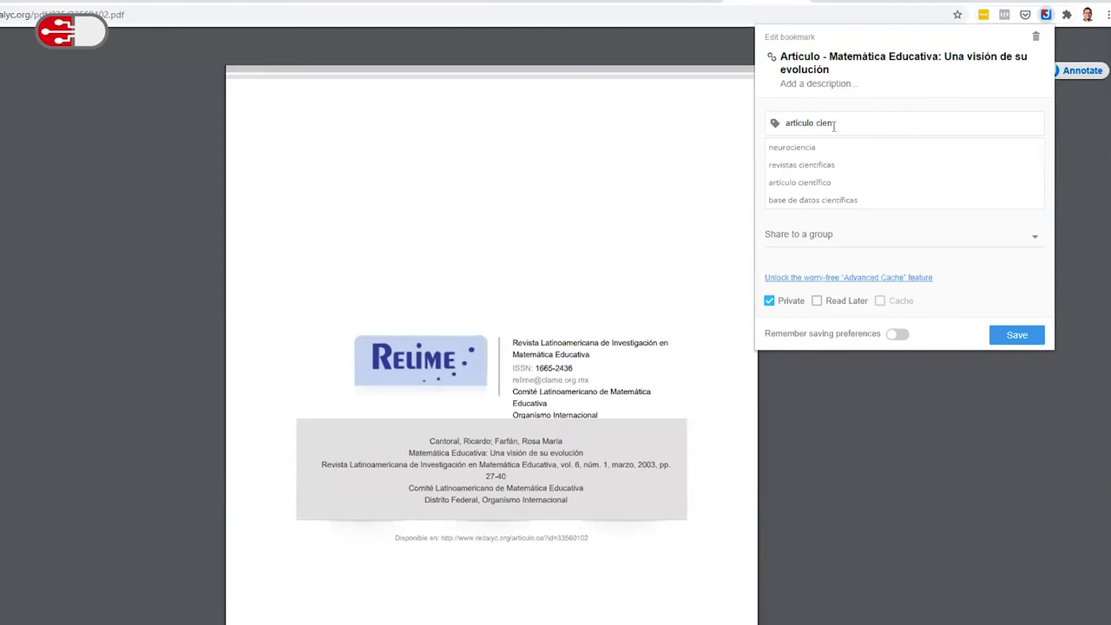
click(811, 182)
double_click(800, 123)
key(BackSpace)
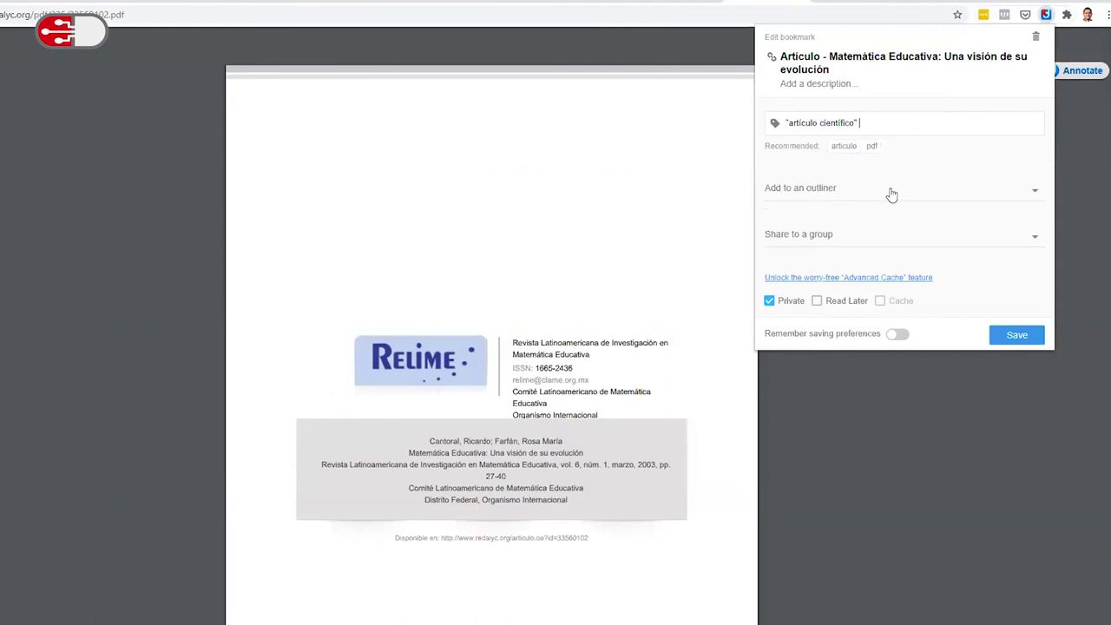
Add the tag matematica to the article bookmark and save it as non-private.
text(matematica)
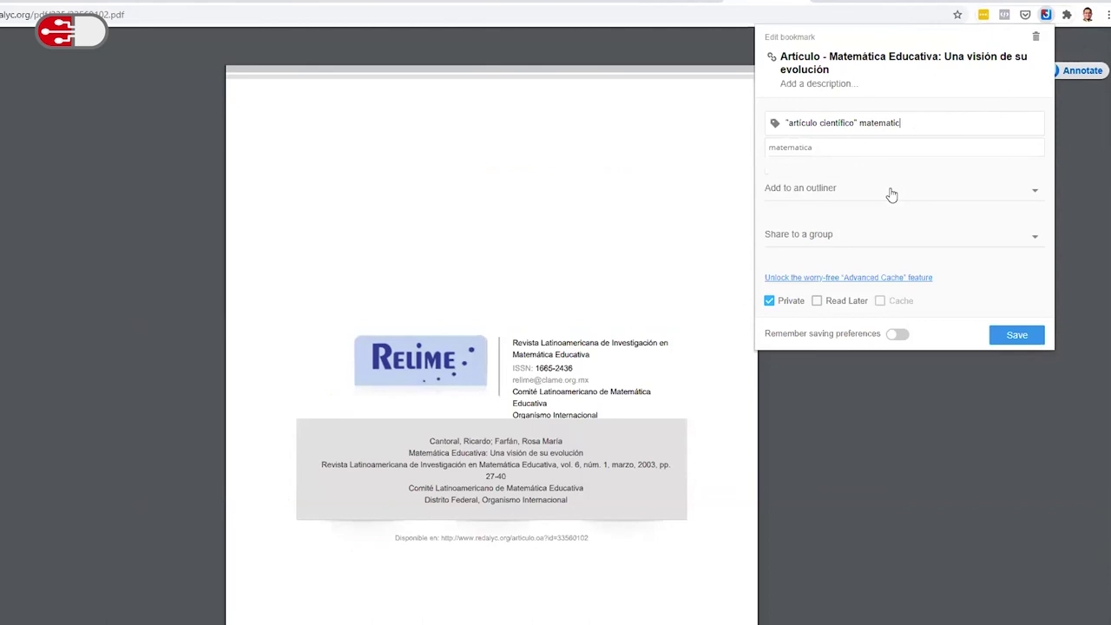
click(878, 184)
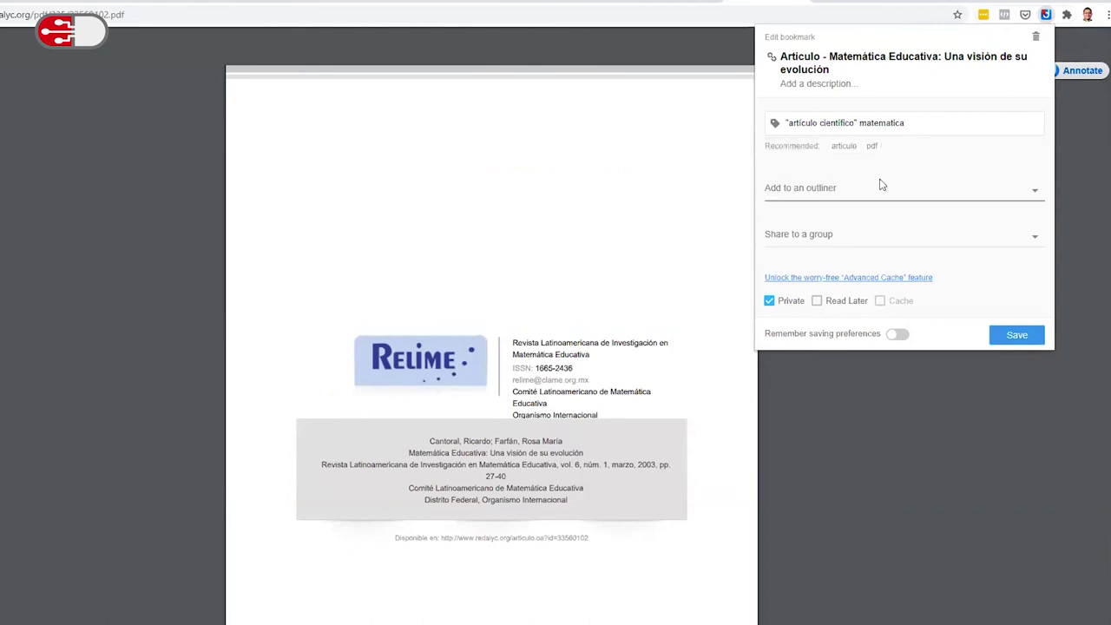
click(769, 300)
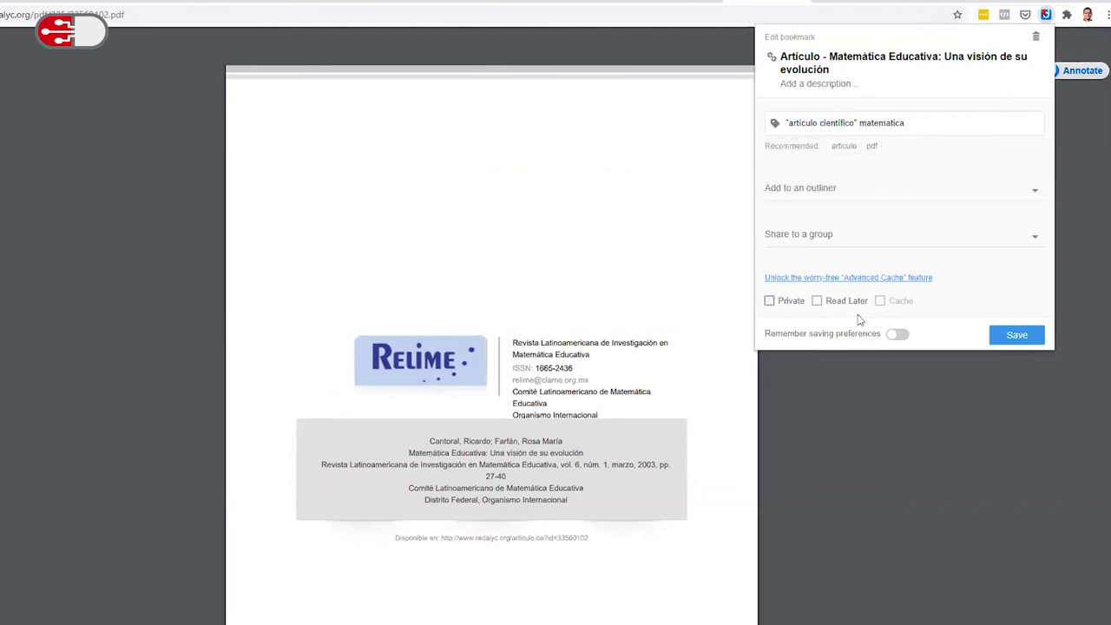
click(1017, 336)
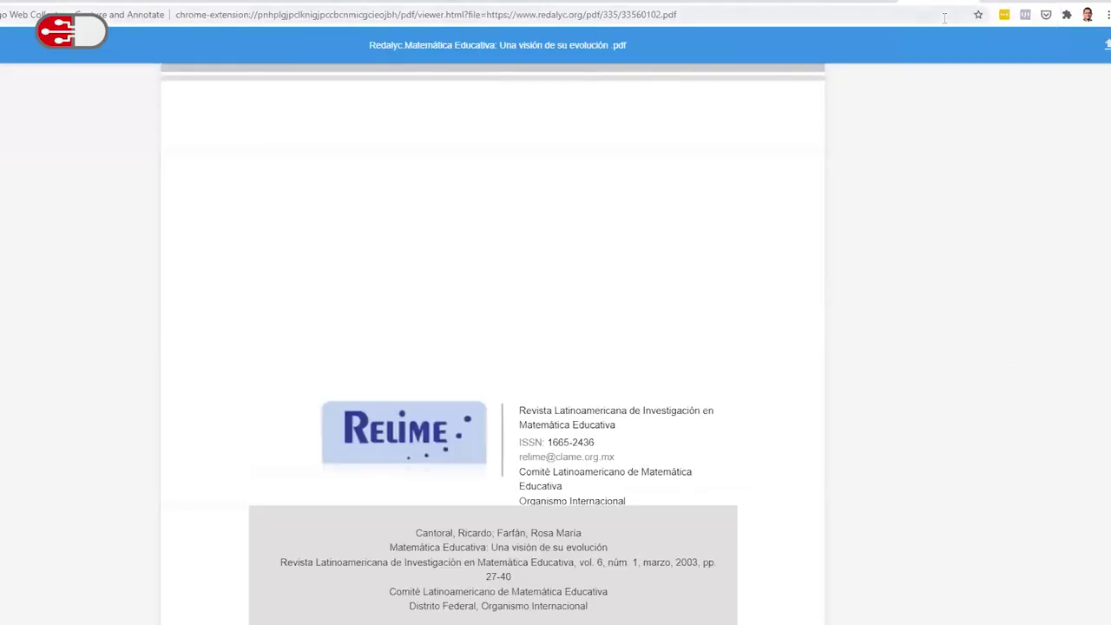
Switch to the Diigo website and open My Library to review the newly saved bookmarks.
click(564, 10)
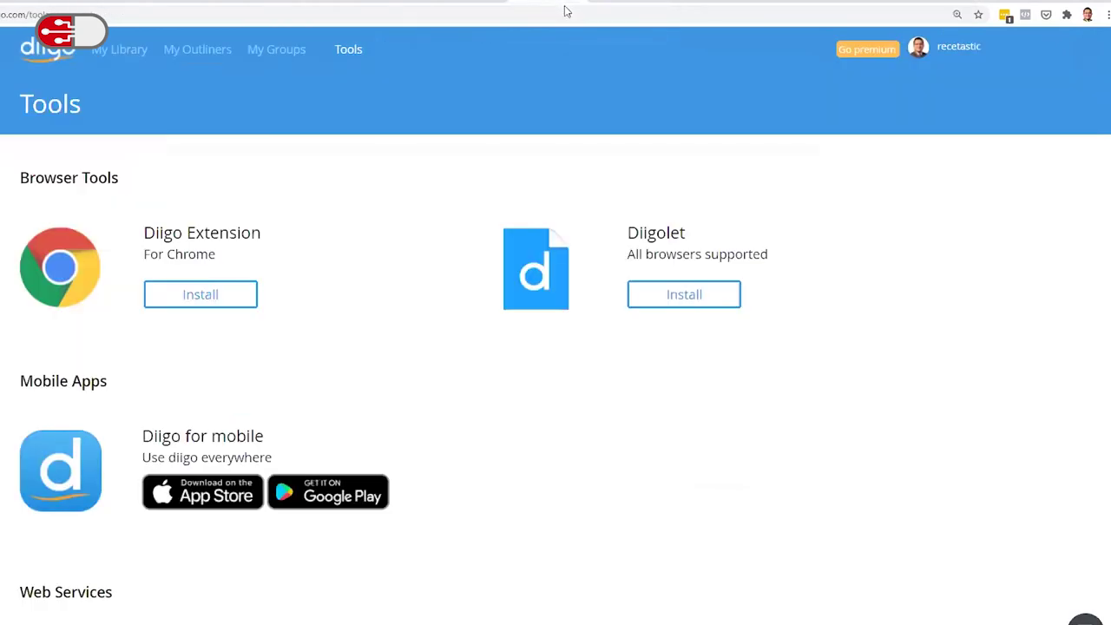
click(113, 52)
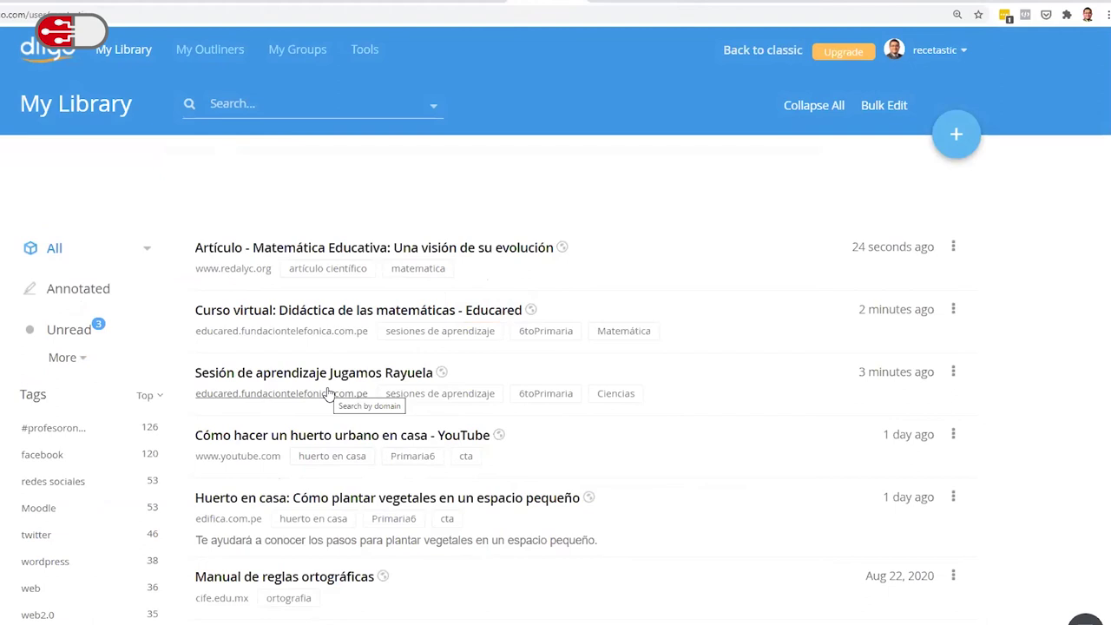
Go back through the open Educared course page to the Redalyc article PDF.
click(763, 5)
click(778, 3)
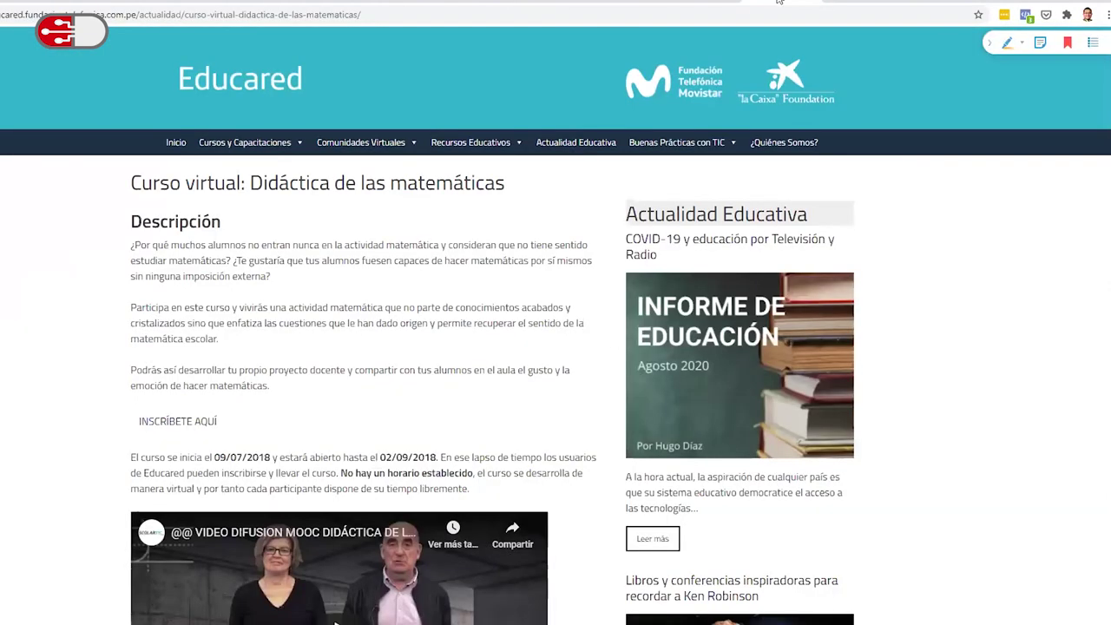
click(833, 2)
click(872, 3)
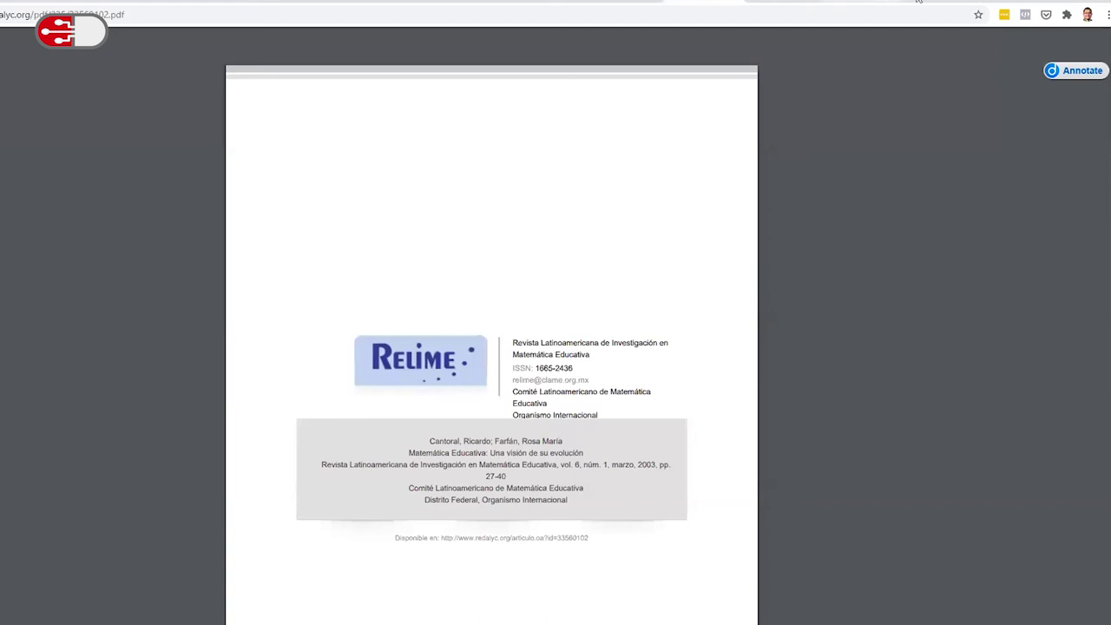
Return to the Diigo library, filter the bookmarks by the 6toPrimaria tag, and select the filtered page's web address.
click(534, 4)
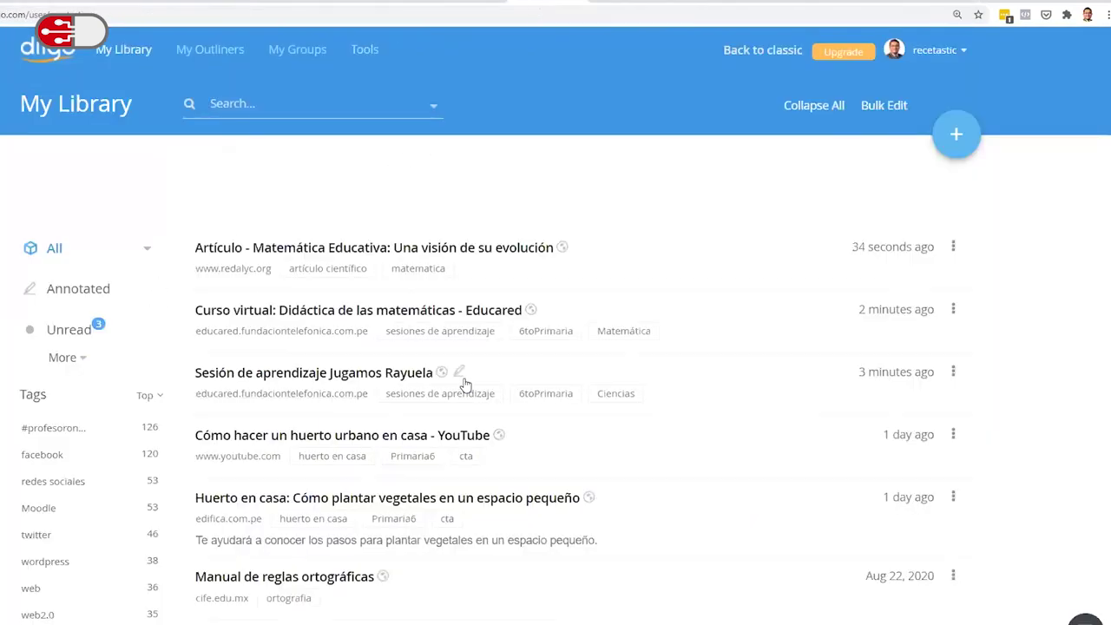
click(552, 335)
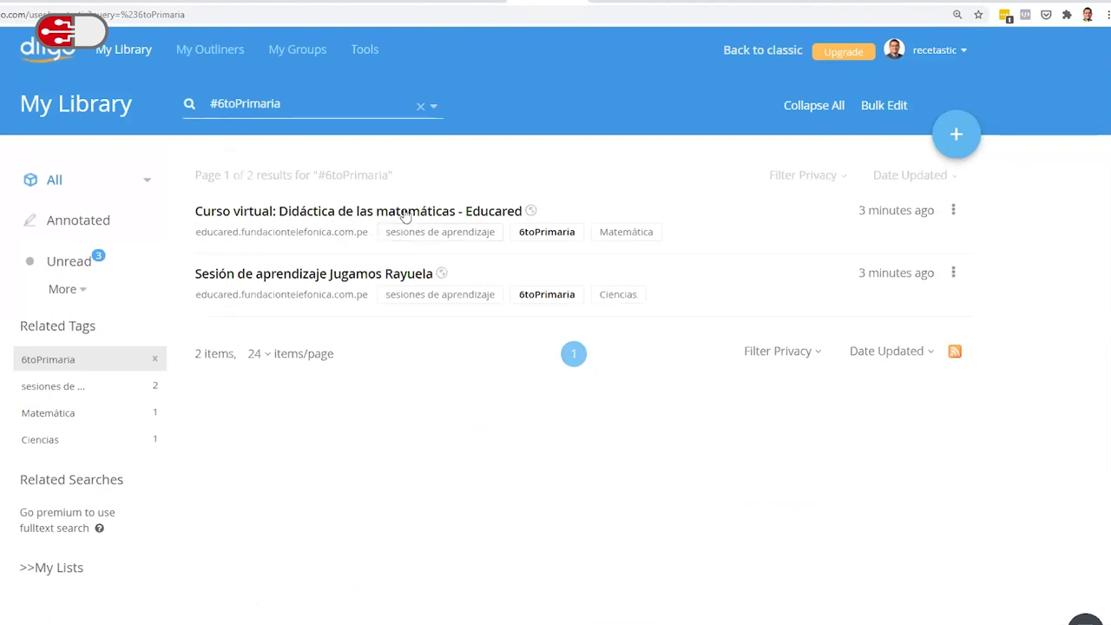
click(220, 7)
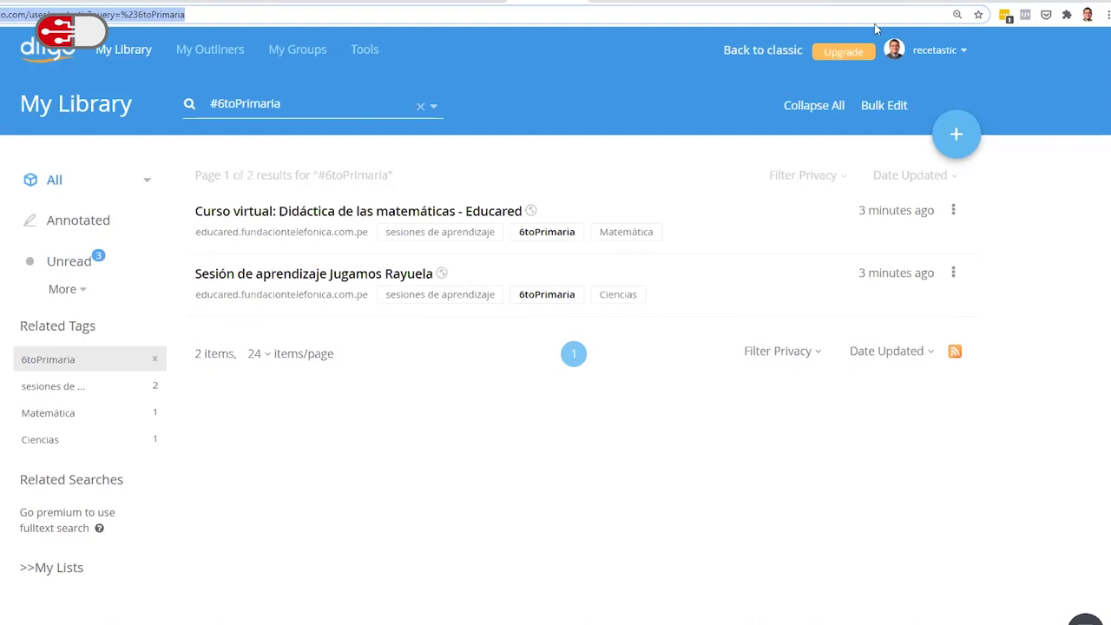
Highlight the account username within the web address of the filtered library page.
click(944, 52)
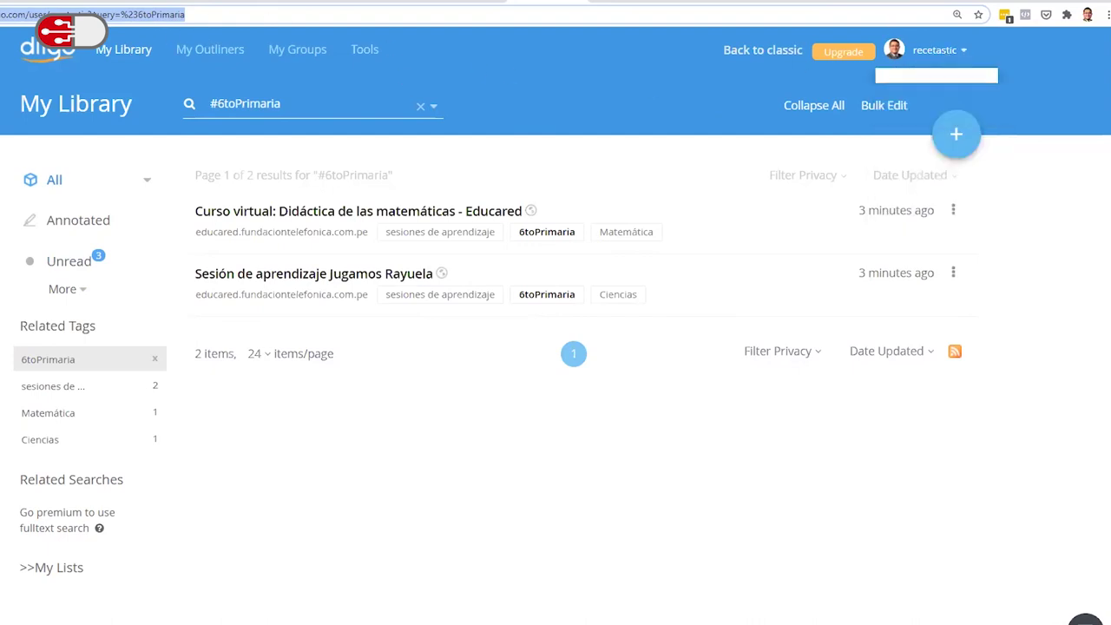
click(114, 16)
double_click(130, 14)
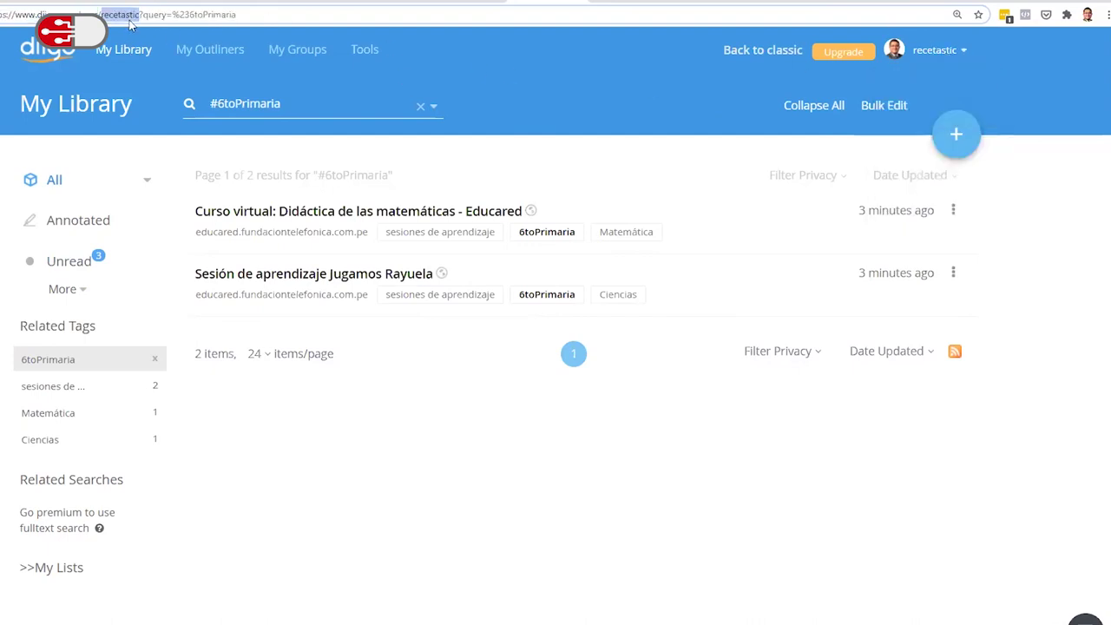
Open the Diigo account settings and review the profile, account, connection and preference sections.
click(942, 52)
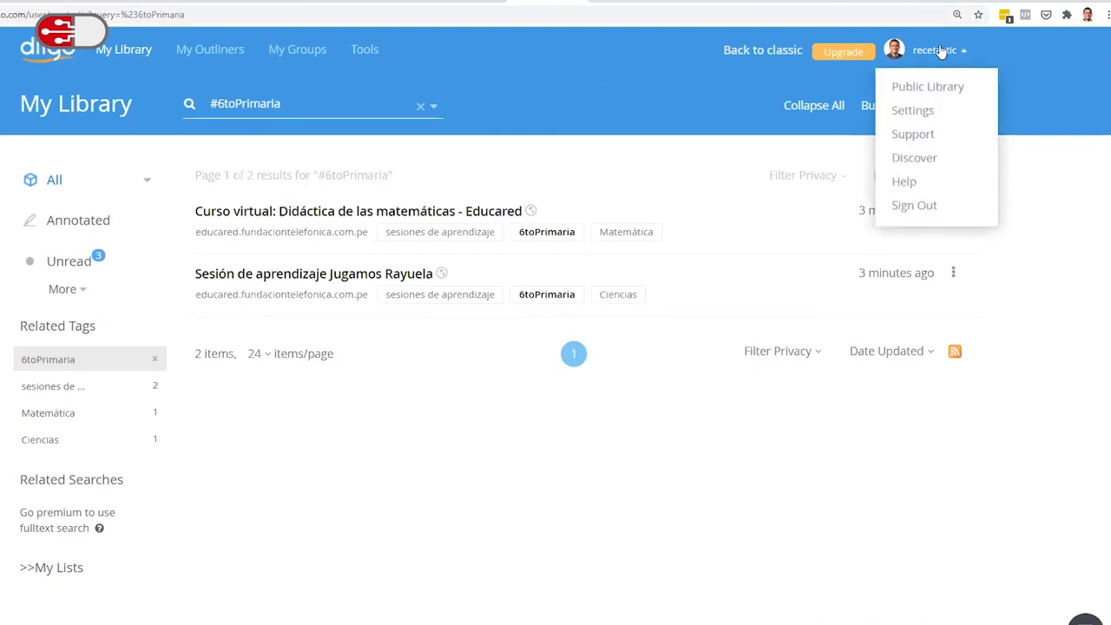
click(913, 114)
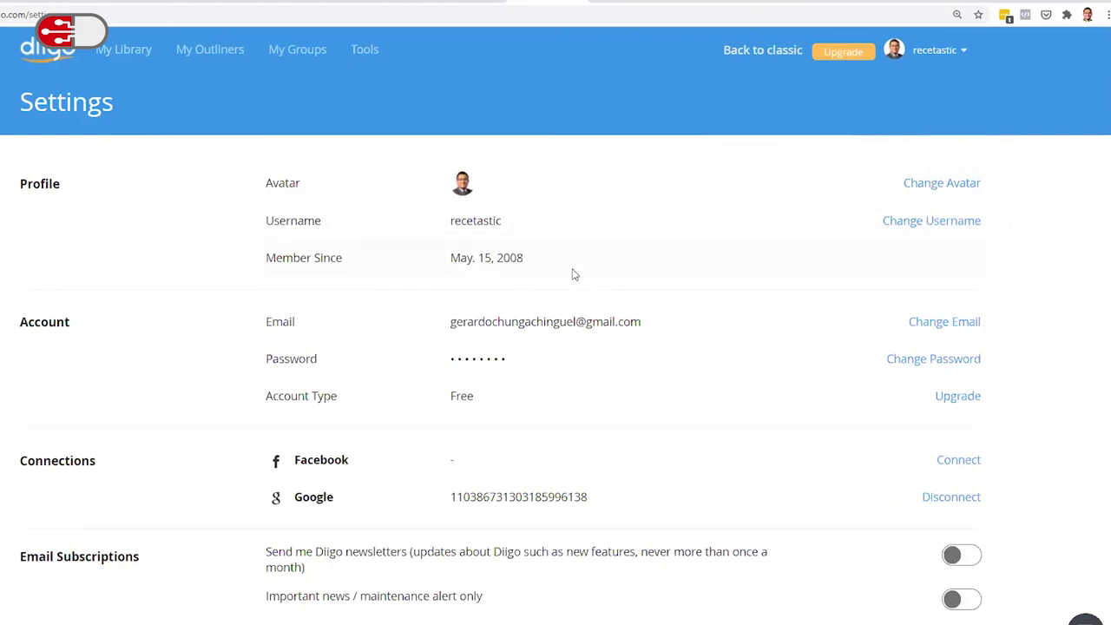
scroll(518, 336, down, 1)
scroll(519, 336, down, 3)
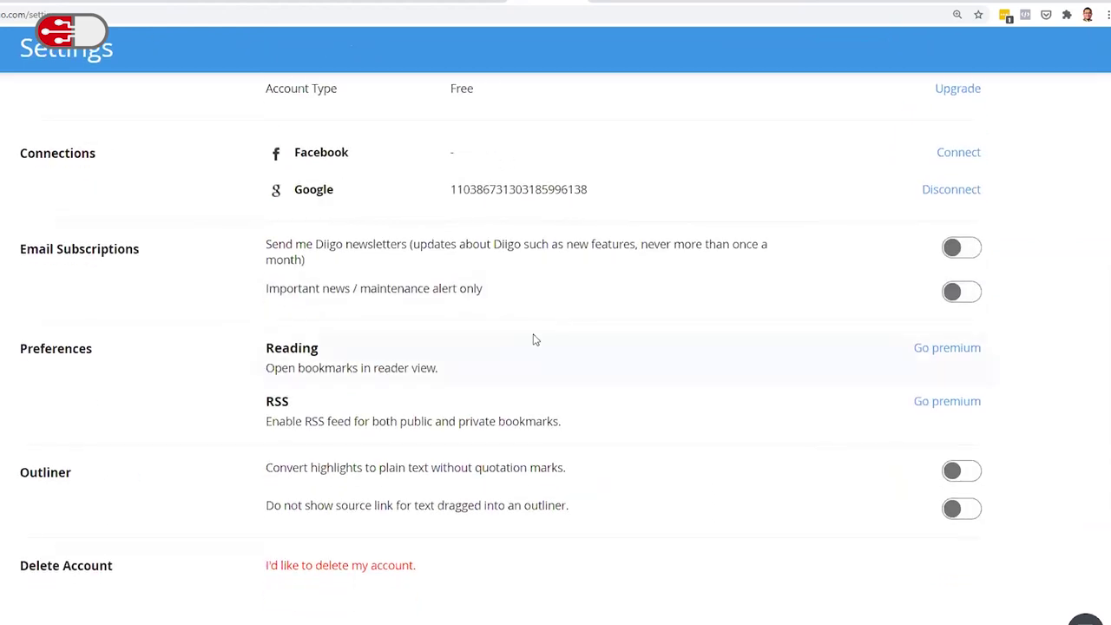
scroll(533, 340, up, 4)
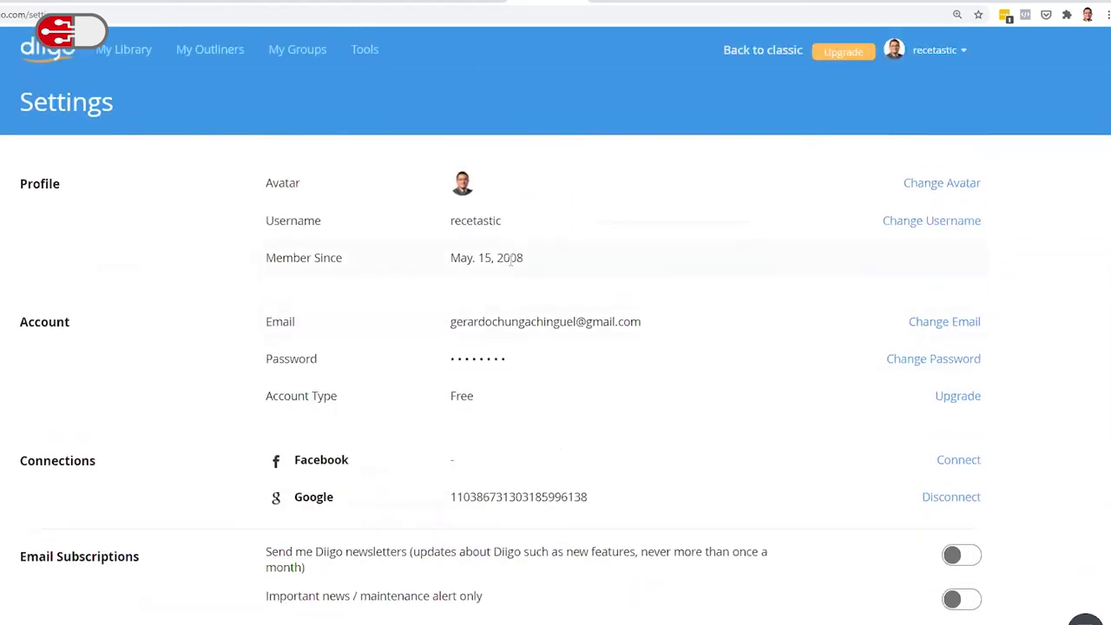
View the Change Username form, close it without changes, and return to My Library.
click(923, 224)
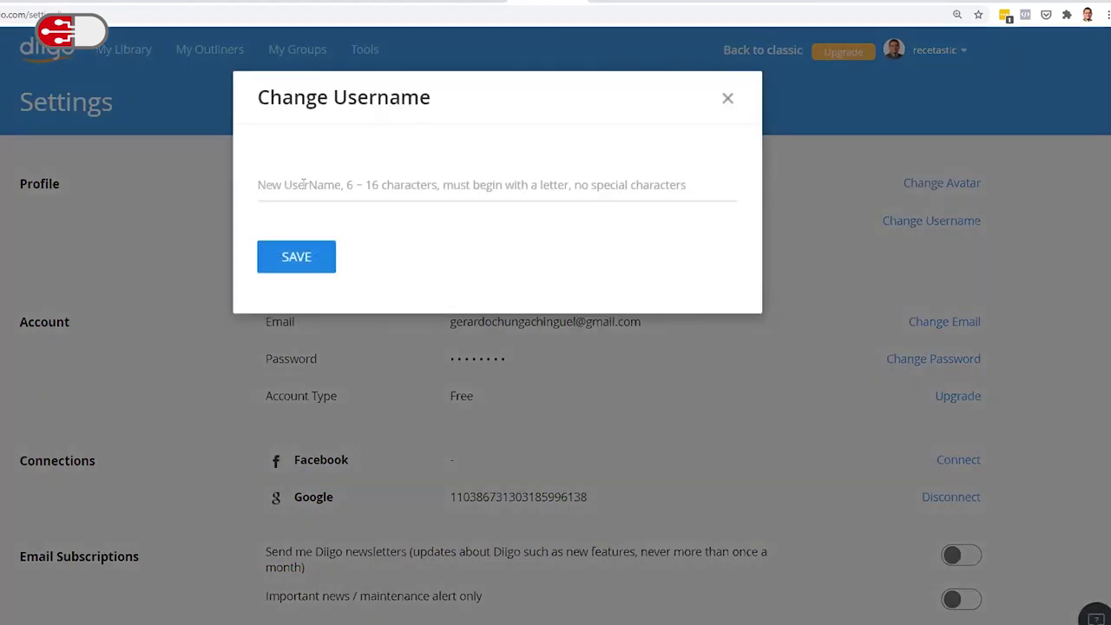
click(727, 98)
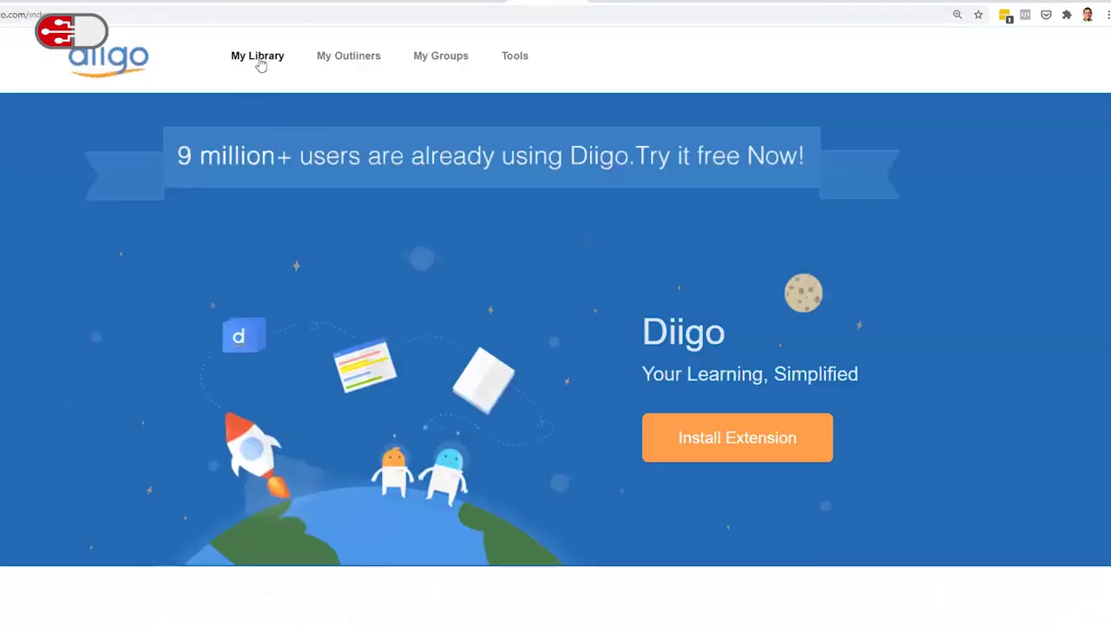
click(238, 80)
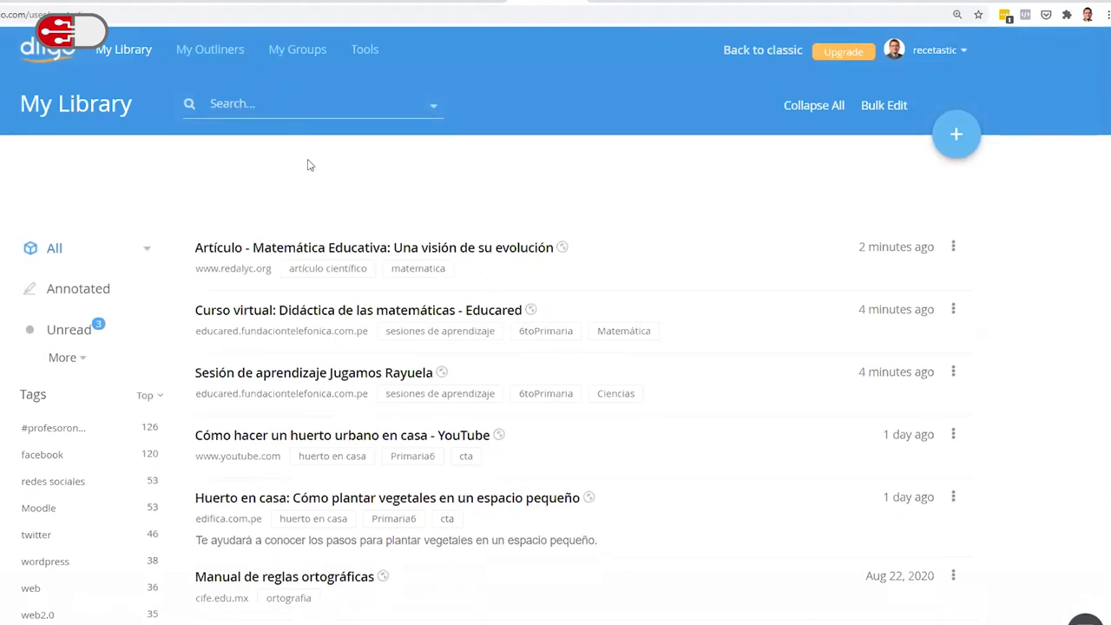
Open the group "Curaduría de herramientas TIC y Web Educativas" and browse its shared bookmarks and top tags.
click(289, 54)
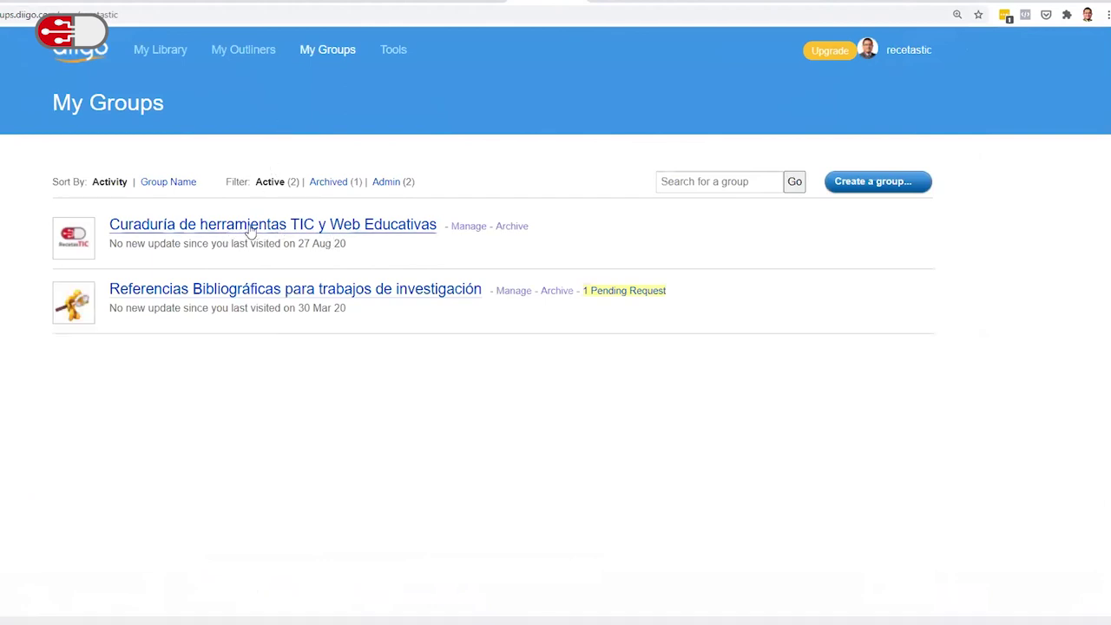
click(252, 229)
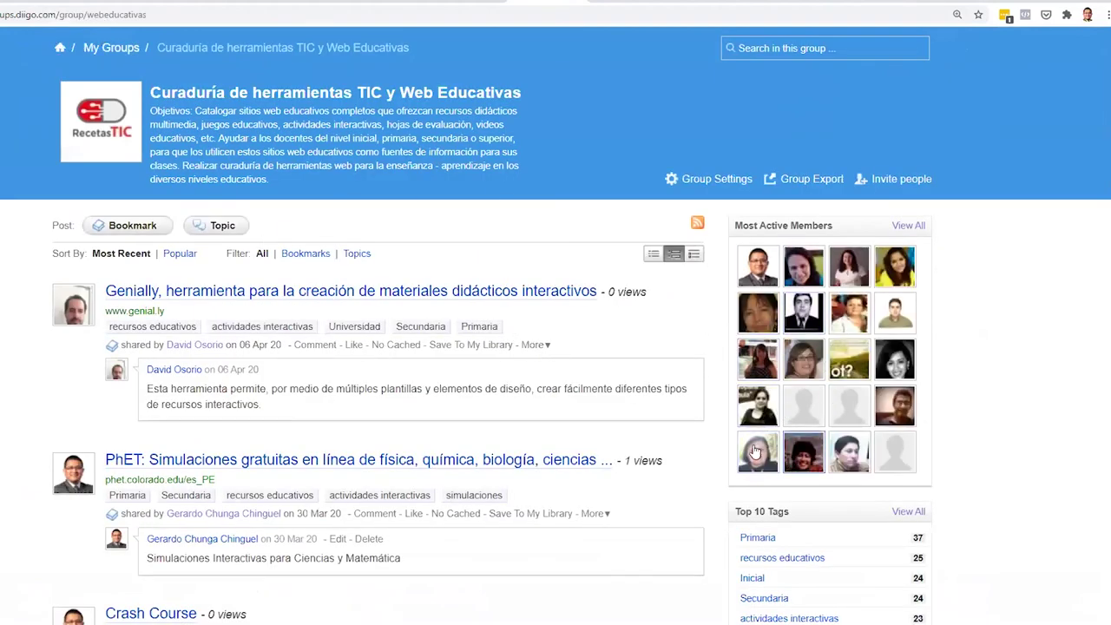
scroll(244, 401, down, 2)
scroll(247, 425, down, 11)
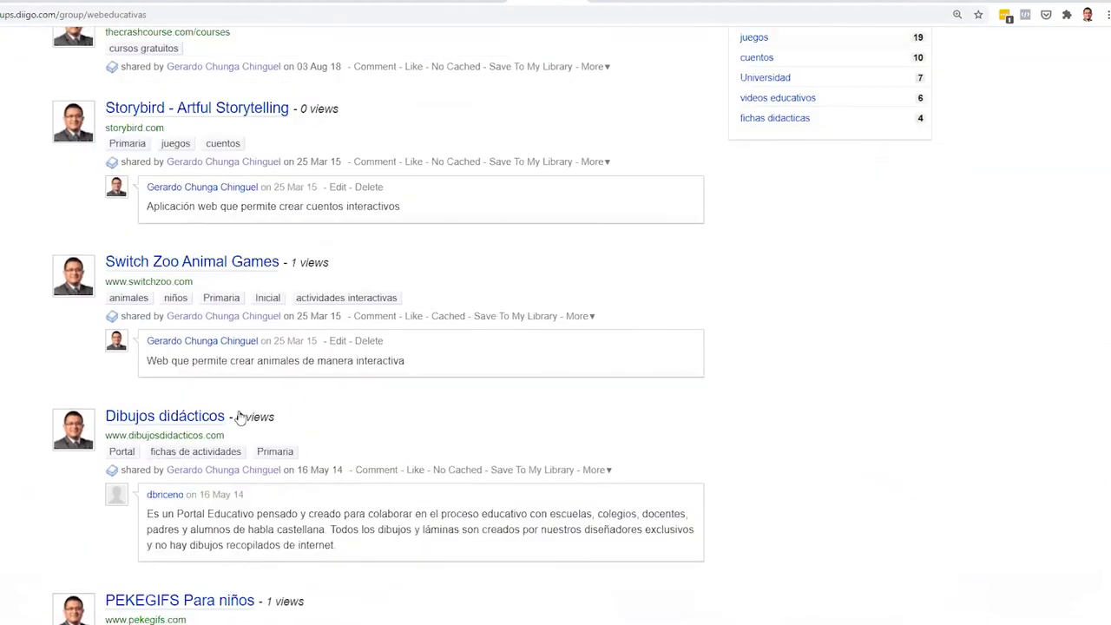
scroll(280, 442, up, 12)
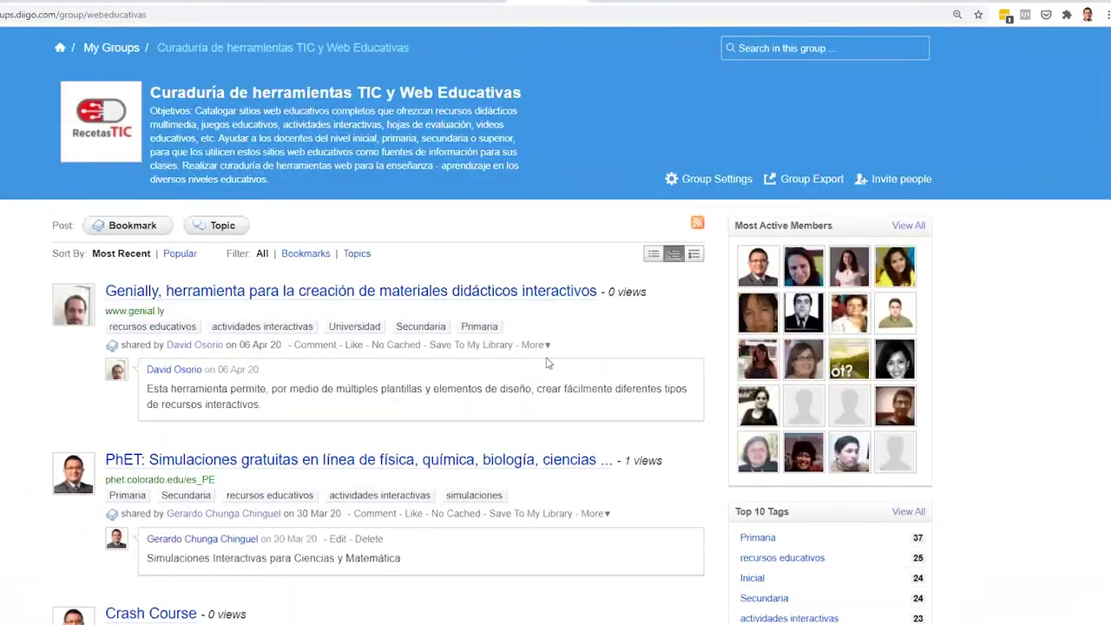
scroll(769, 390, down, 3)
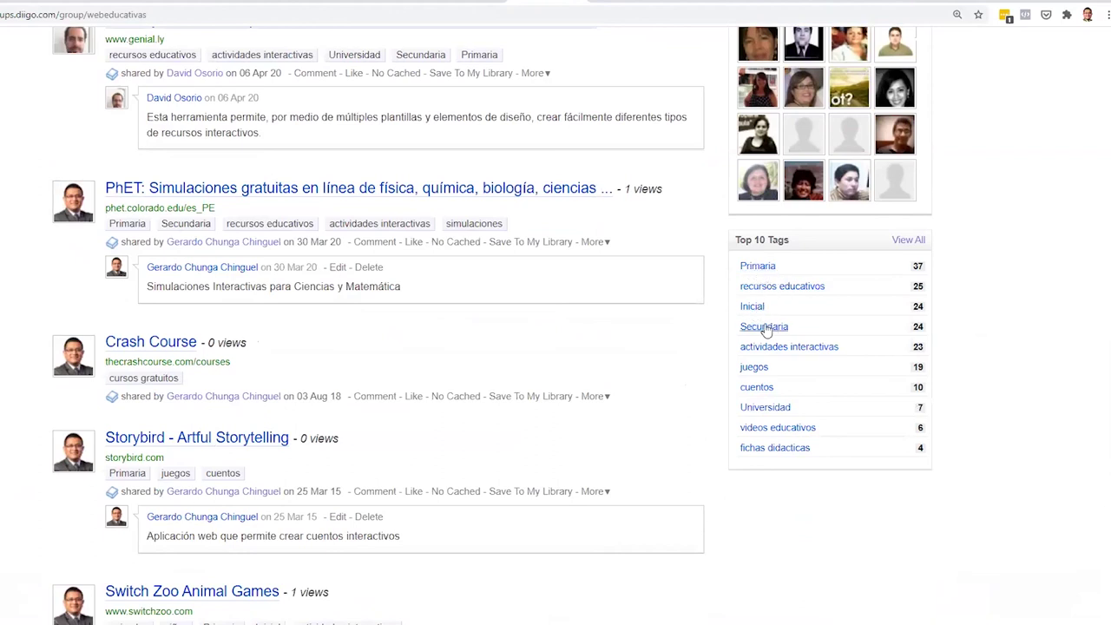
Filter the group's items by the Universidad tag, look through them, and return to the group's main page.
click(766, 411)
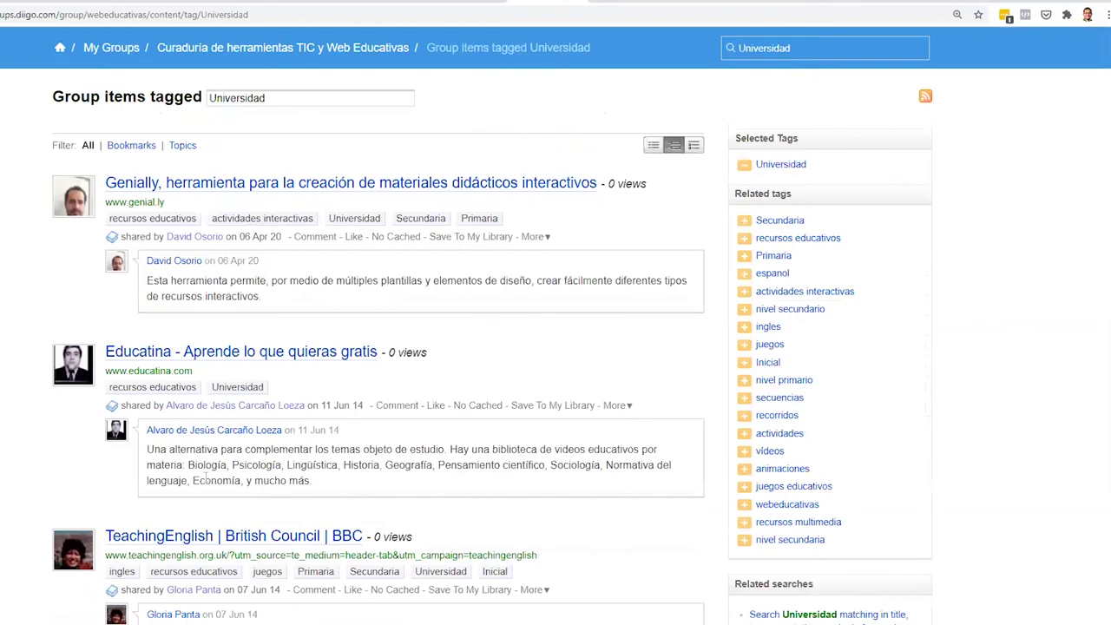
scroll(312, 447, down, 8)
scroll(321, 447, down, 2)
scroll(321, 442, up, 10)
click(396, 51)
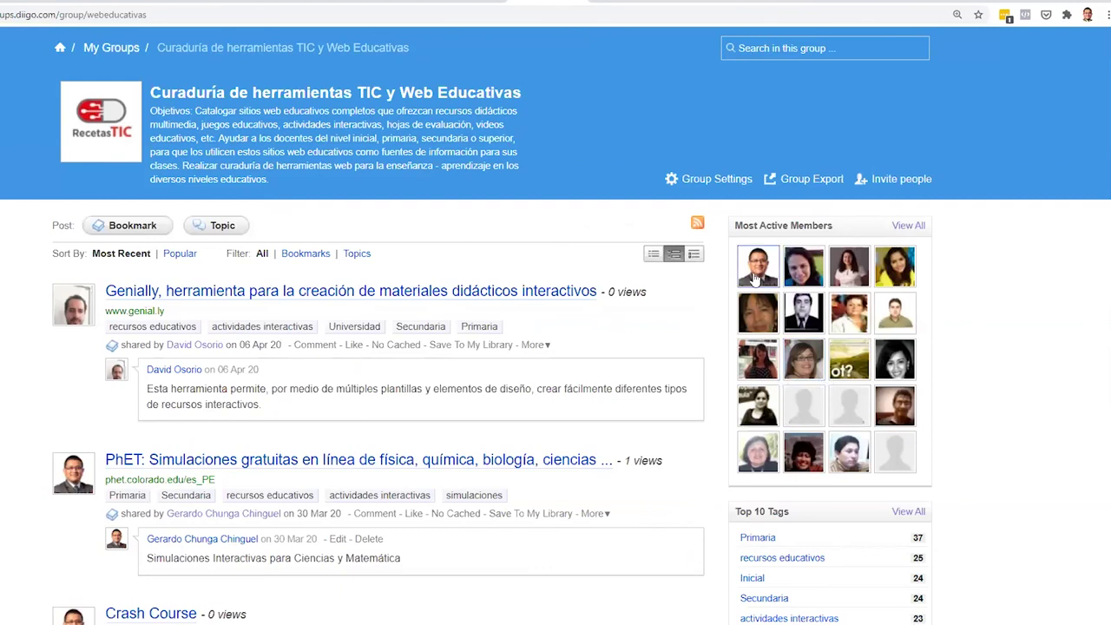
View the full list of the group's members, and return to the Diigo home page.
mouse_move(755, 278)
click(909, 227)
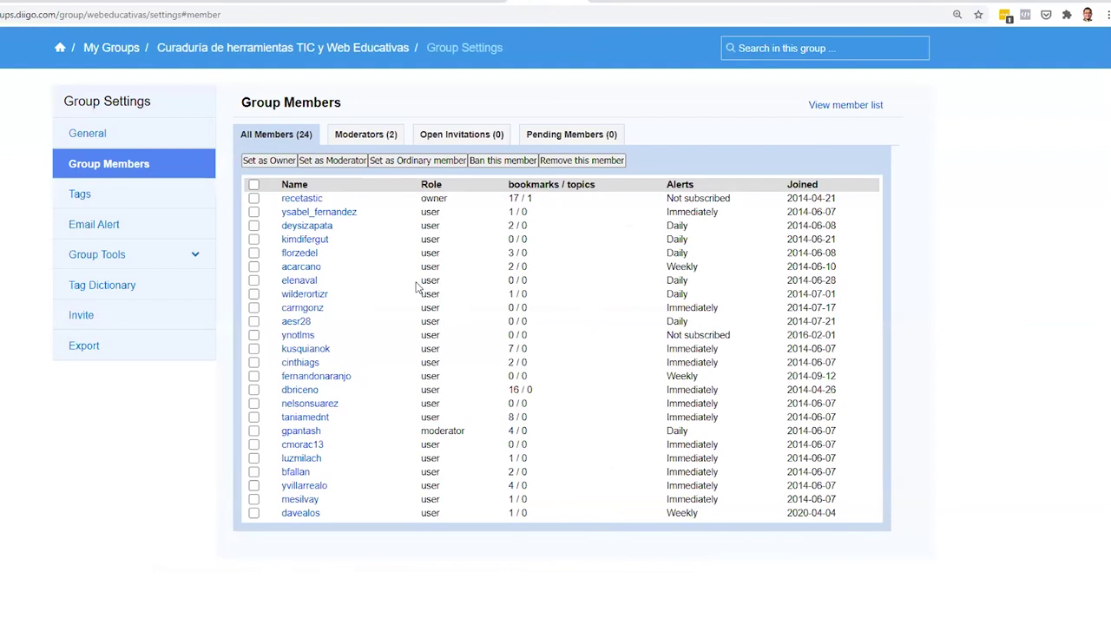
click(244, 54)
click(59, 51)
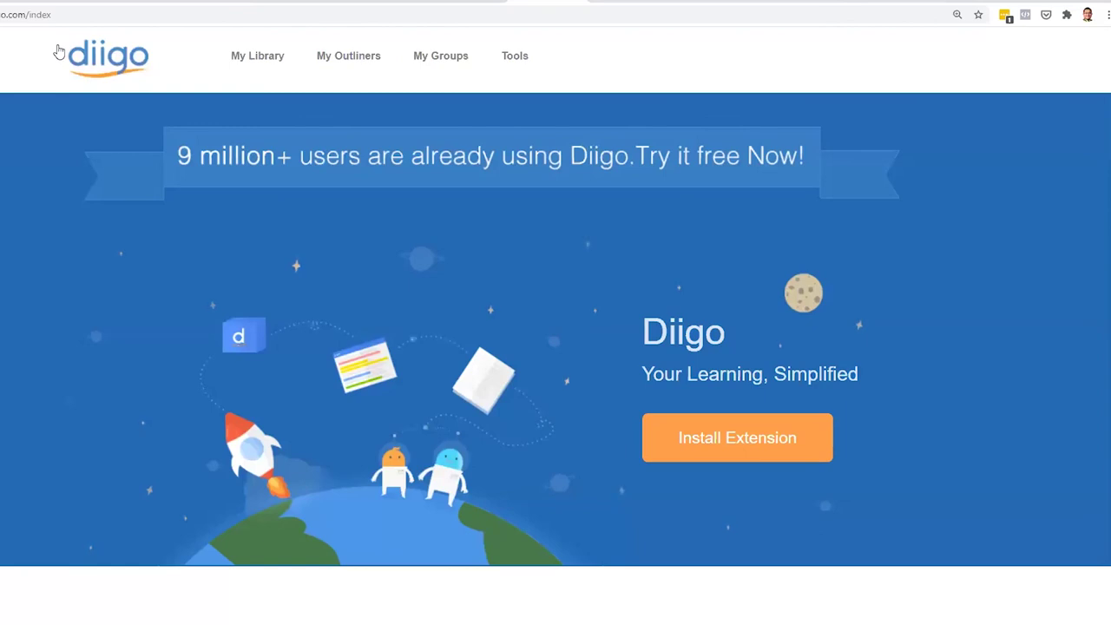